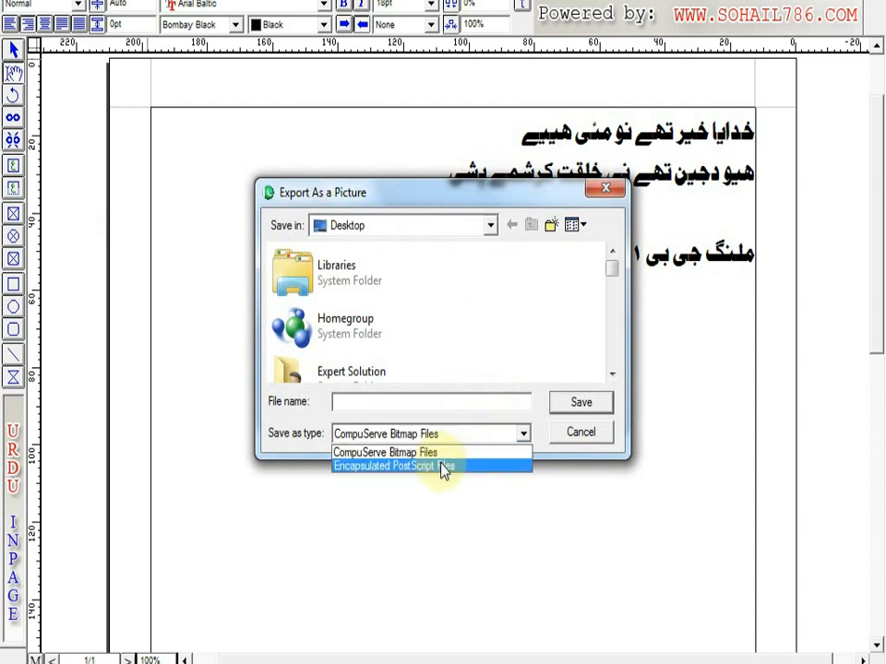
- Export page 1 at 100% scaling as an Encapsulated PostScript file named malang GB1 on the Desktop
left_click(443, 467)
left_click(415, 403)
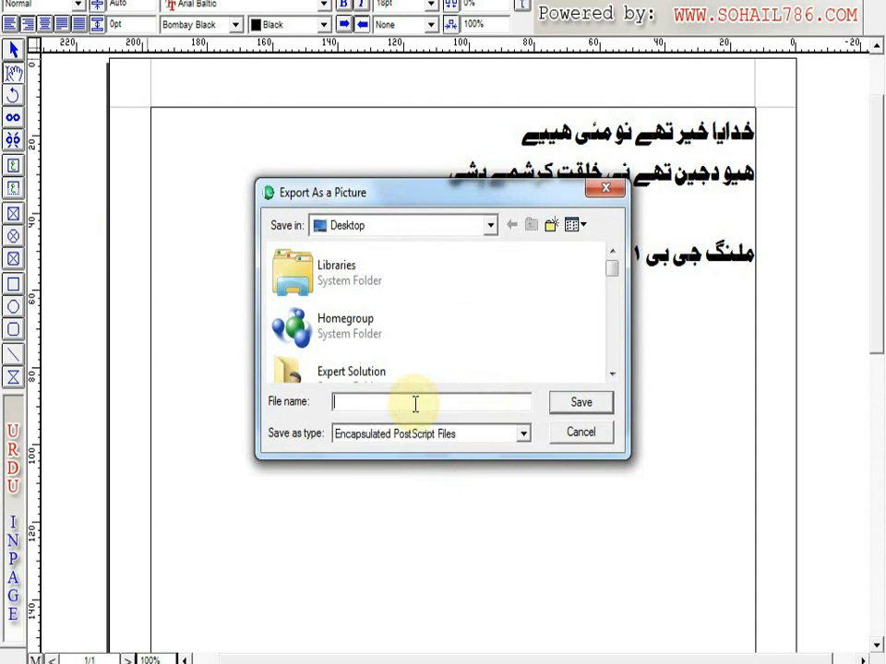
type("malang GB1")
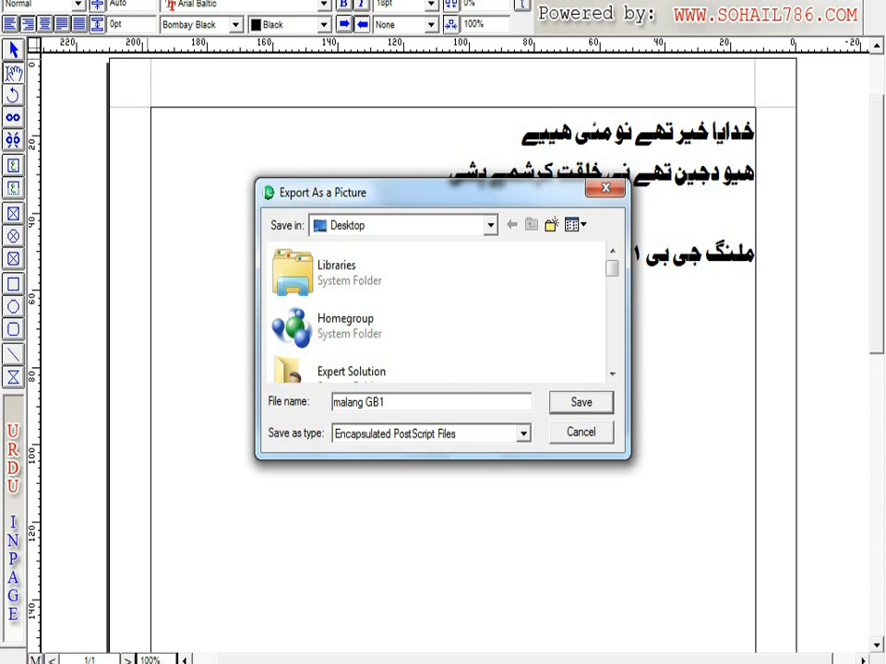
left_click(427, 401)
left_click(577, 404)
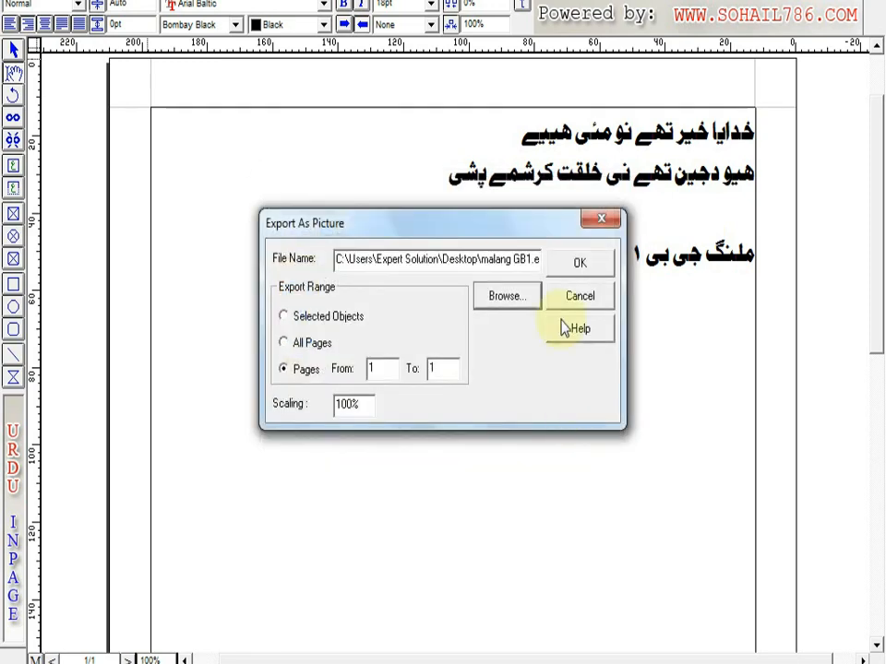
left_click(579, 261)
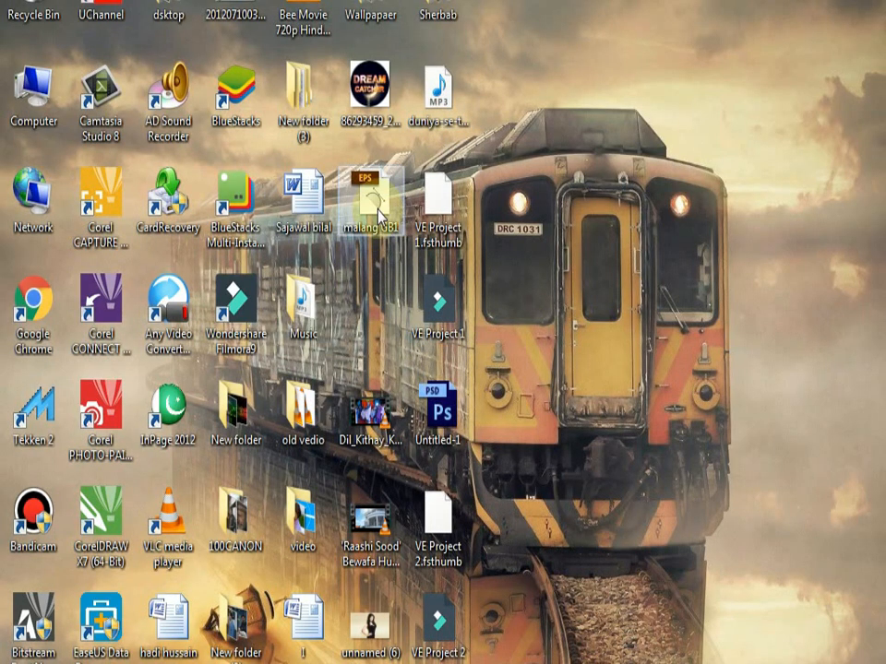
- Open the exported malang GB1 EPS file in CorelDRAW, importing it as editable with text as curves
left_click_drag(377, 210, 521, 660)
right_click(376, 211)
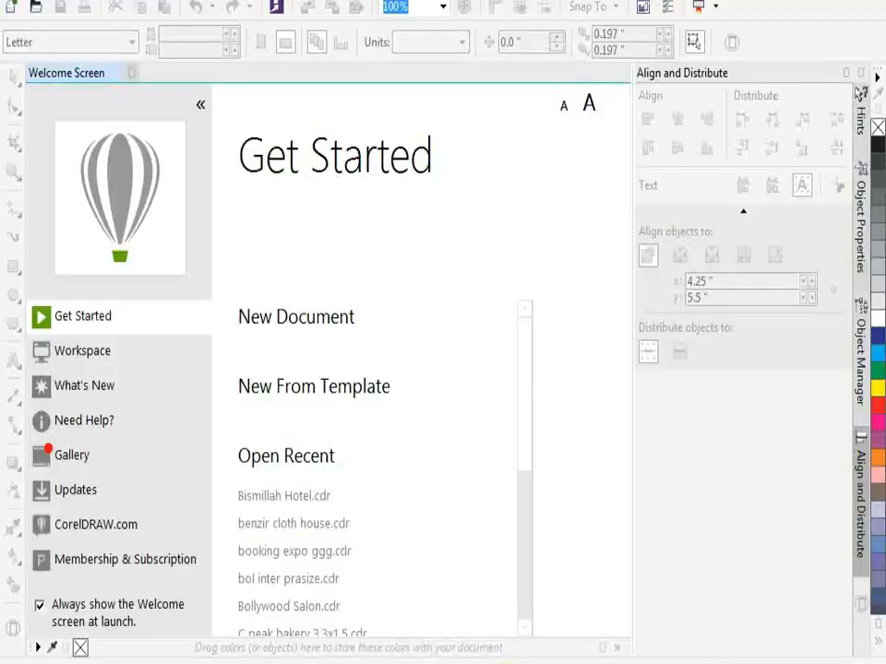
left_click_drag(317, 205, 219, 62)
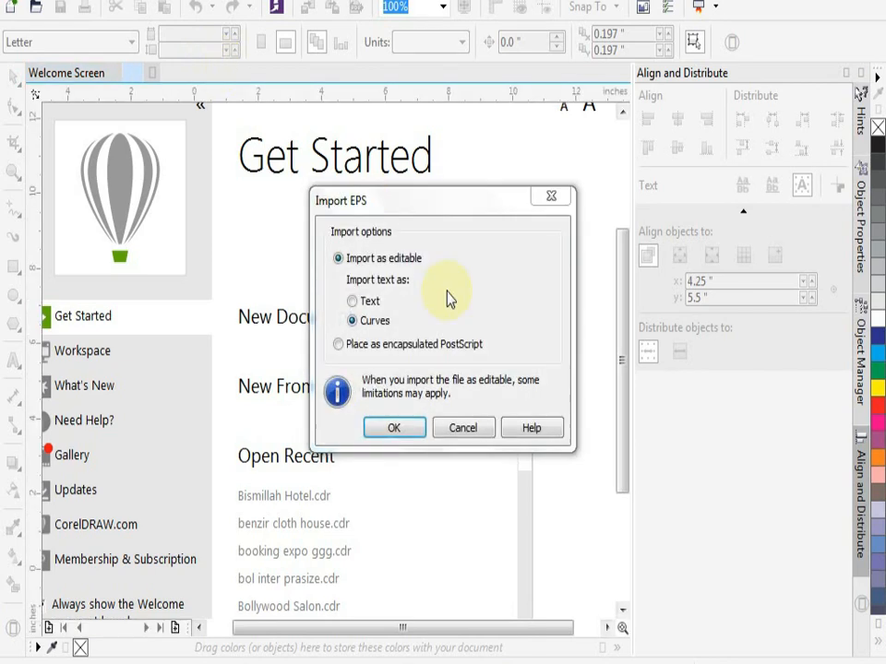
left_click(358, 320)
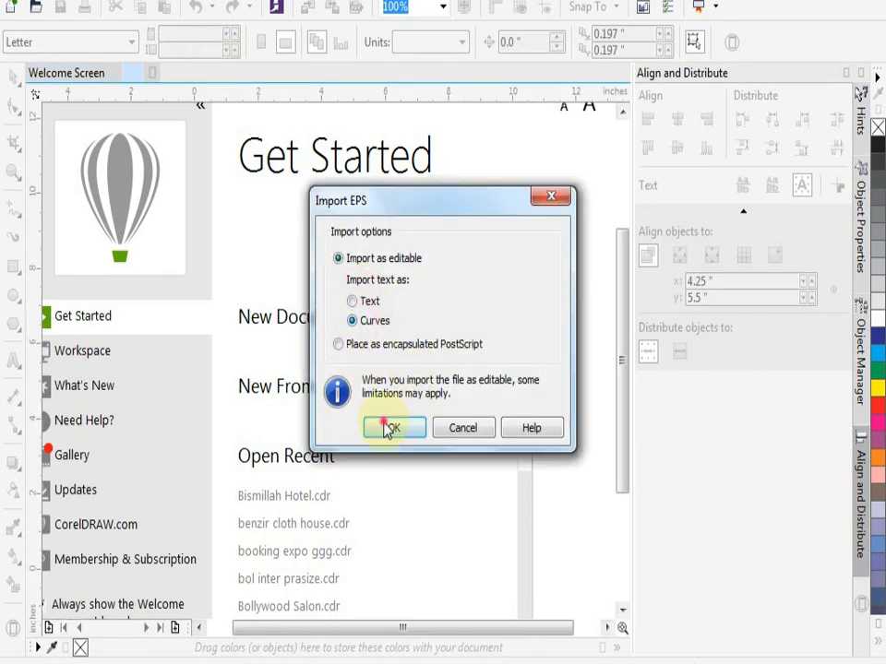
left_click(389, 427)
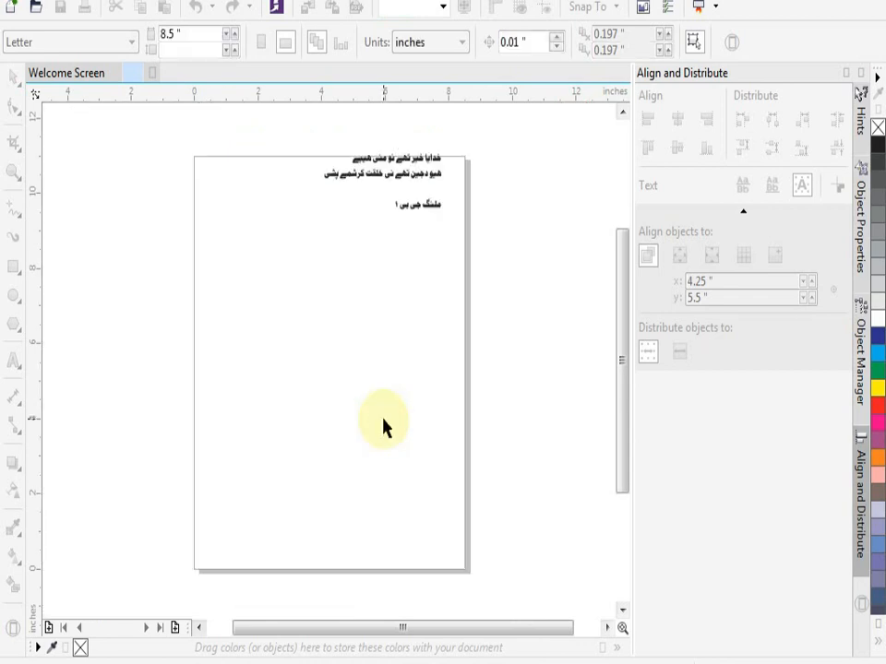
- Try to move all the imported text lines down toward the middle of the page
left_click(422, 185)
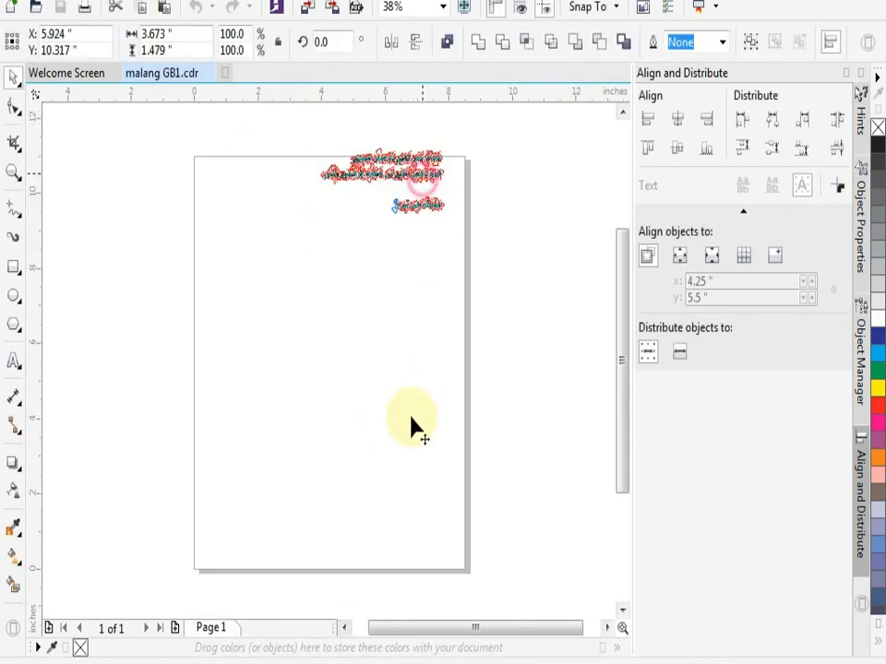
key("F10")
left_click(13, 77)
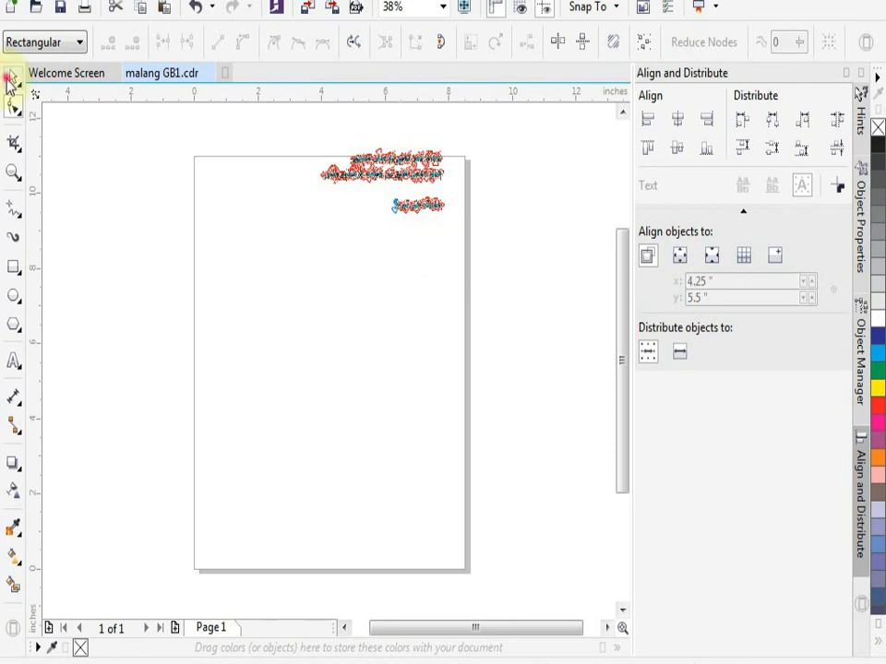
left_click(167, 164)
left_click_drag(315, 136, 558, 313)
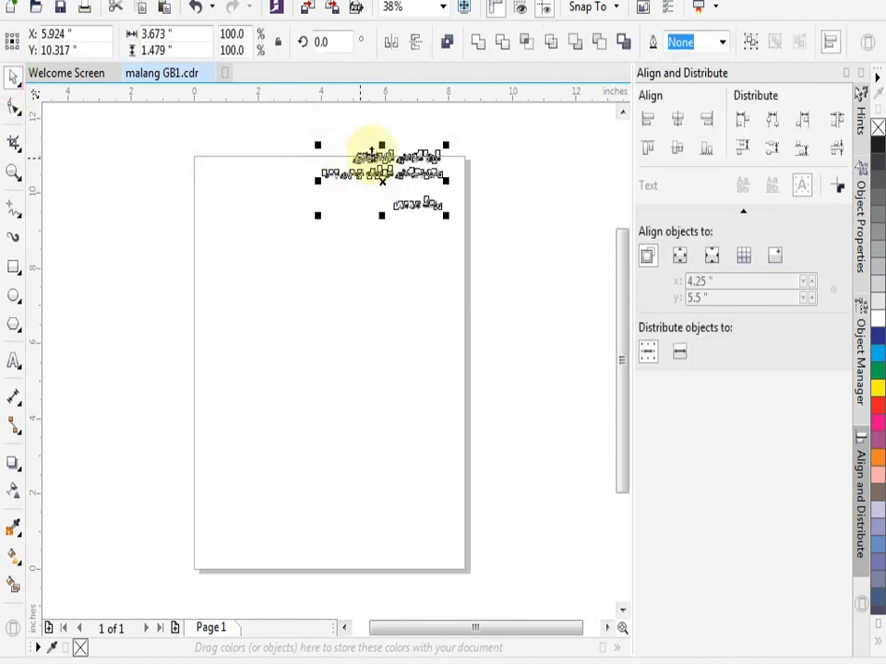
left_click(380, 305)
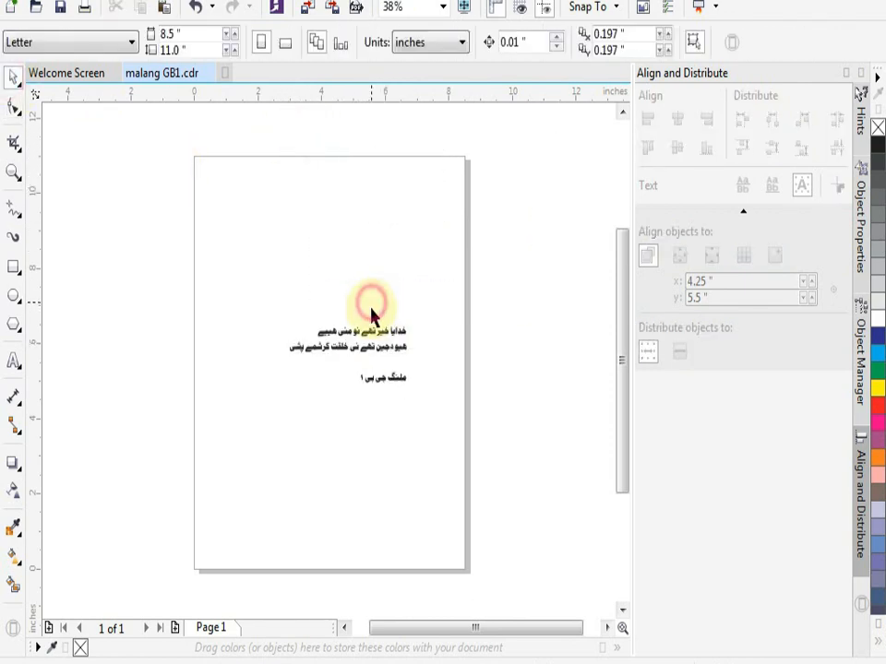
- Inspect the lettering up close and undo the move of the imported text
scroll(362, 351, "up", 2)
scroll(362, 358, "down", 1)
scroll(366, 362, "up", 4)
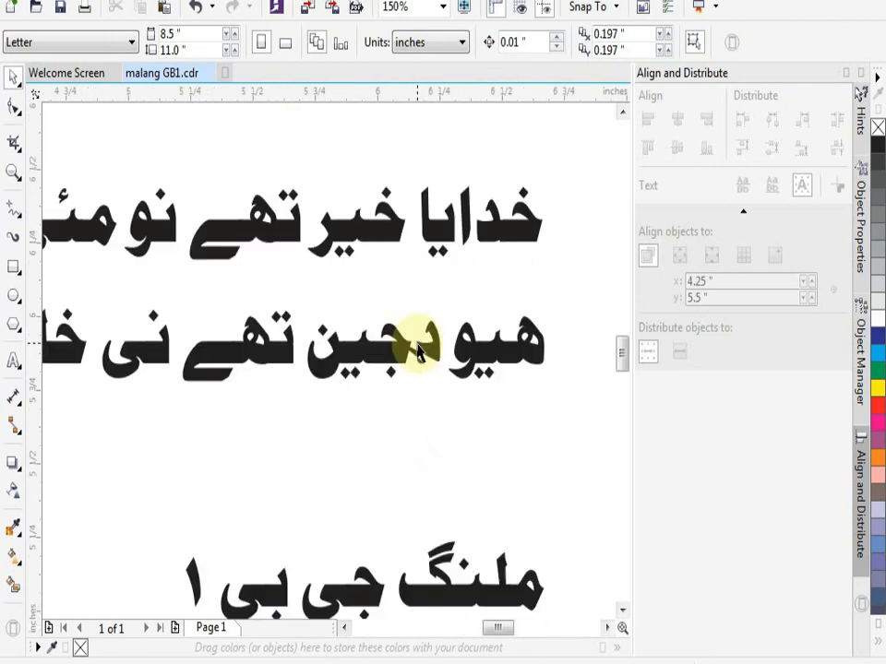
scroll(431, 378, "down", 3)
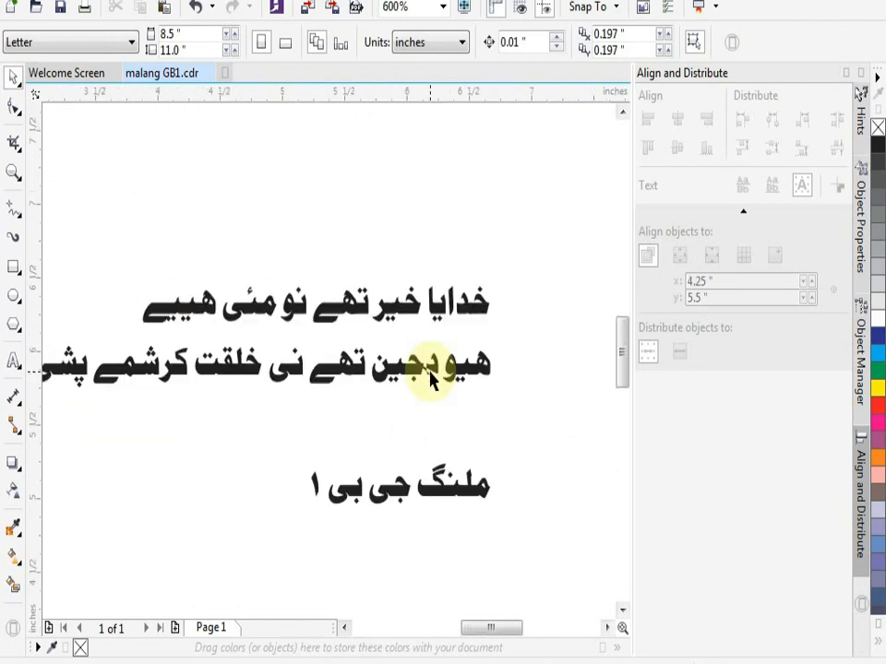
left_click(431, 378)
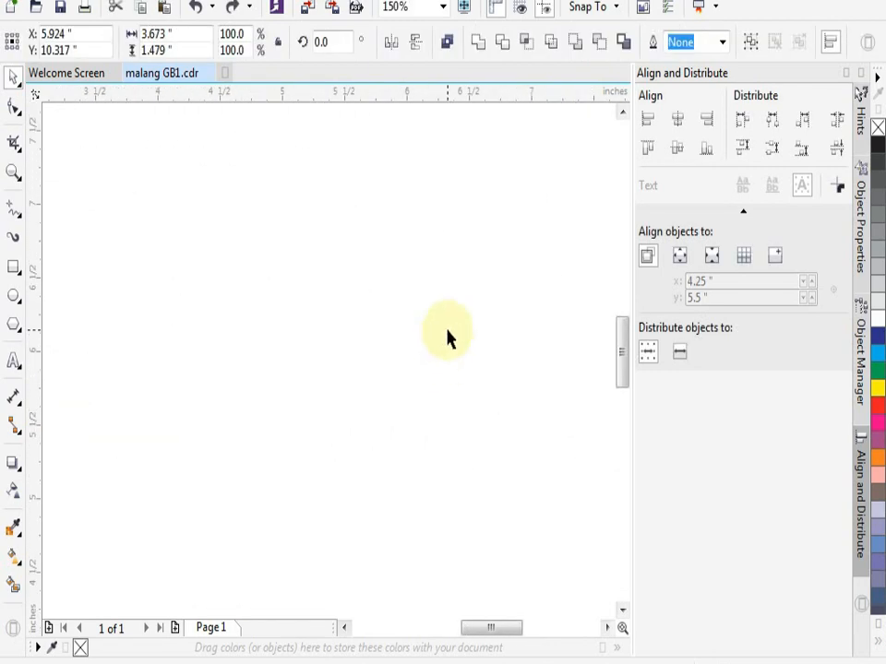
scroll(459, 237, "down", 3)
scroll(459, 239, "up", 4)
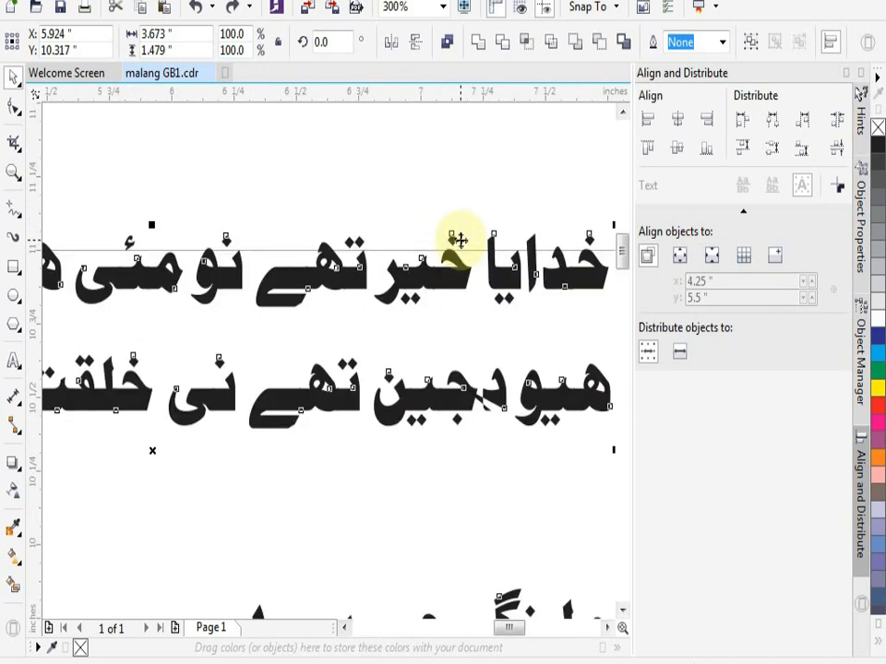
scroll(454, 233, "down", 1)
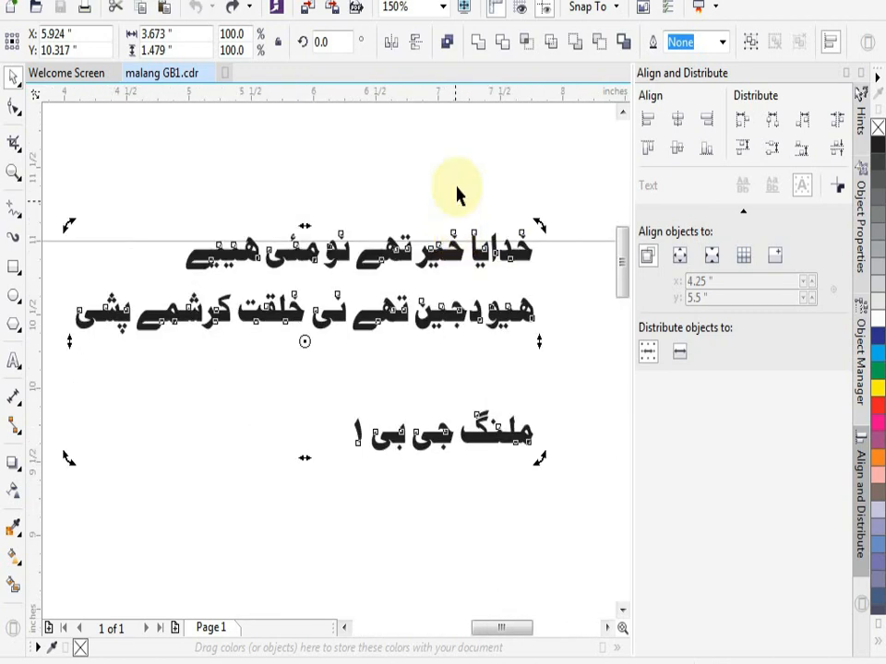
- Weld all the letters of the first text line into one object
left_click(457, 188)
left_click_drag(62, 191, 587, 535)
left_click(506, 266)
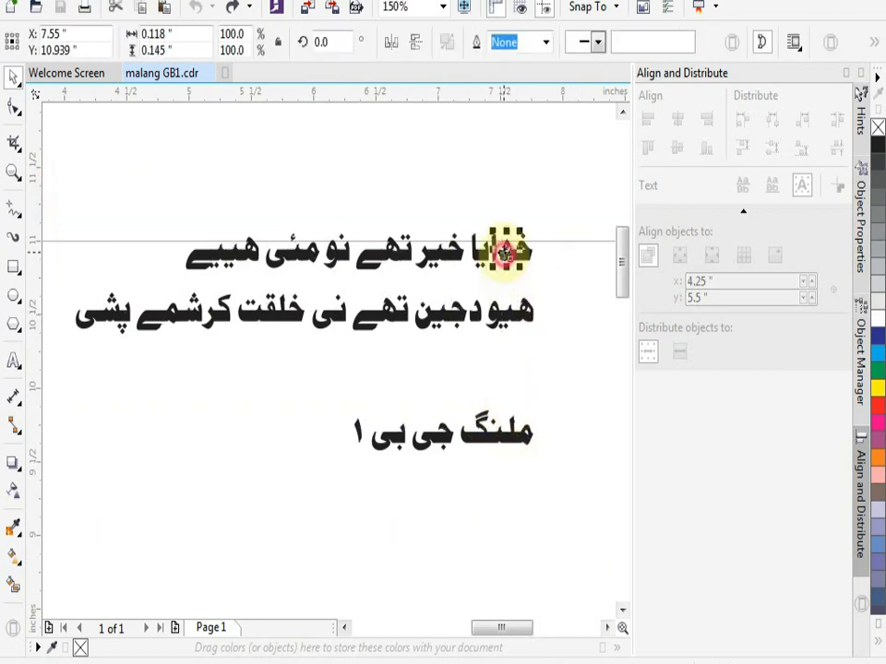
left_click_drag(569, 196, 176, 269)
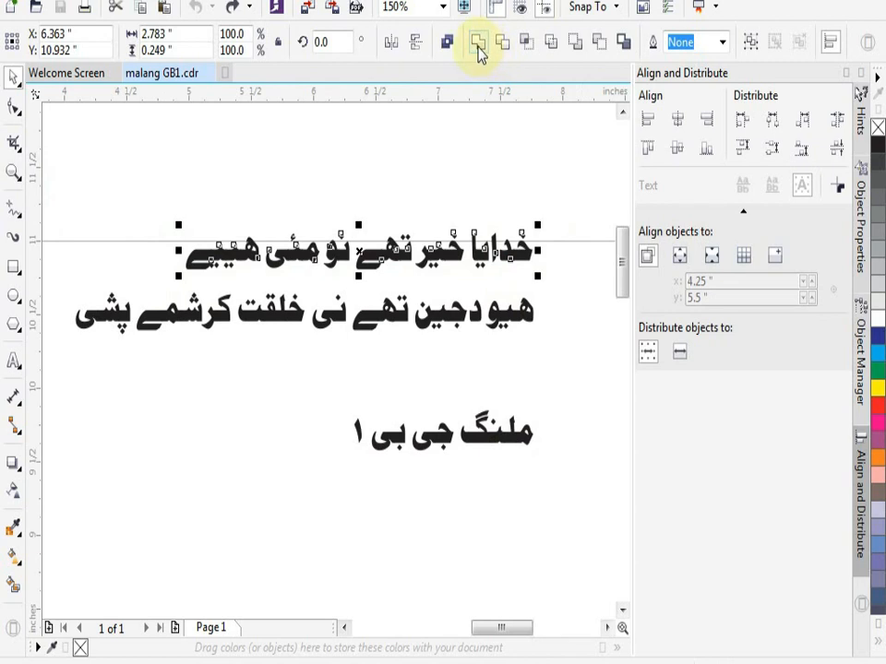
left_click(478, 48)
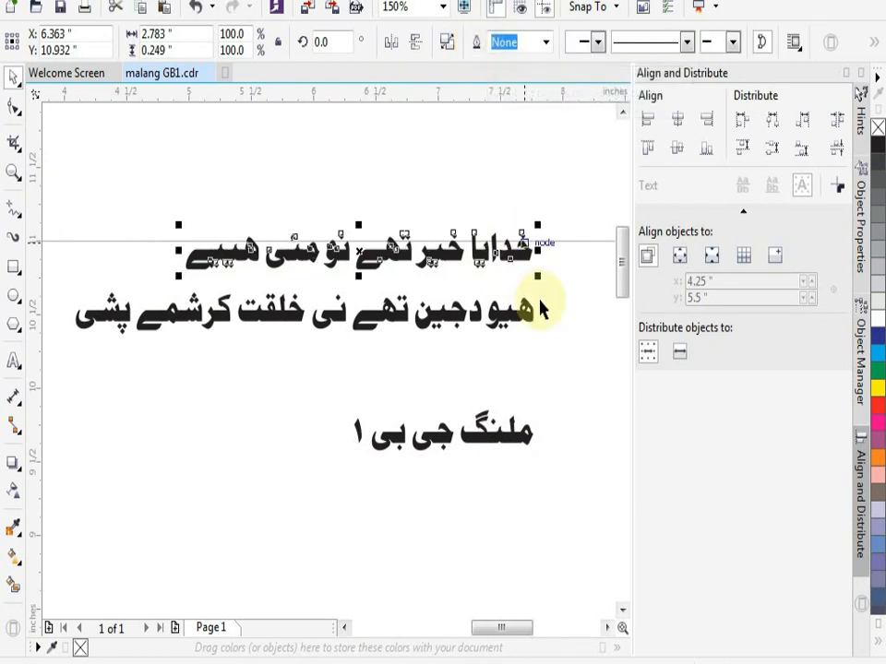
- Nudge the last three words of the second text line 0.03 inches right and 0.01 inches up
left_click_drag(570, 277, 72, 378)
left_click(128, 431)
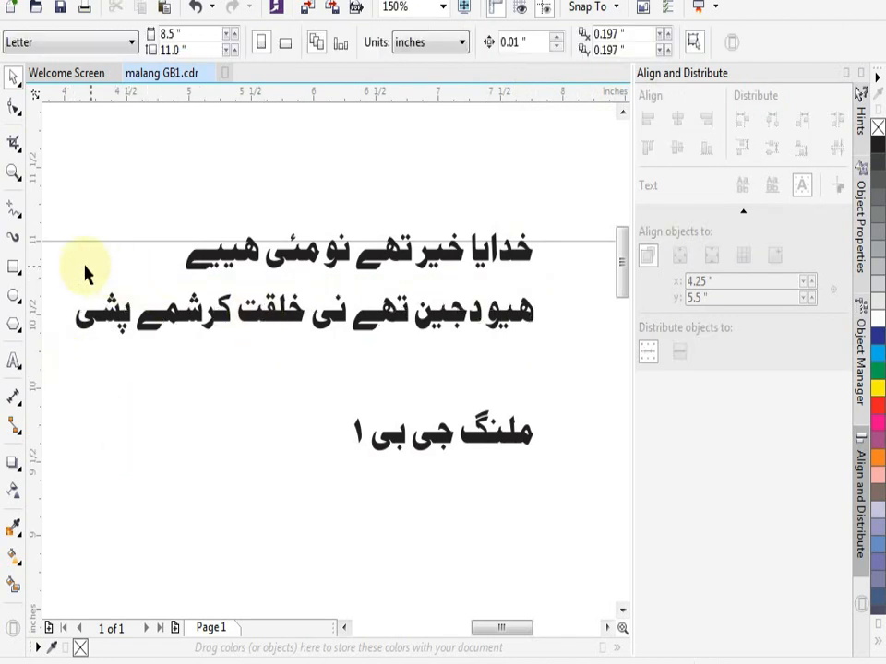
left_click_drag(61, 266, 309, 376)
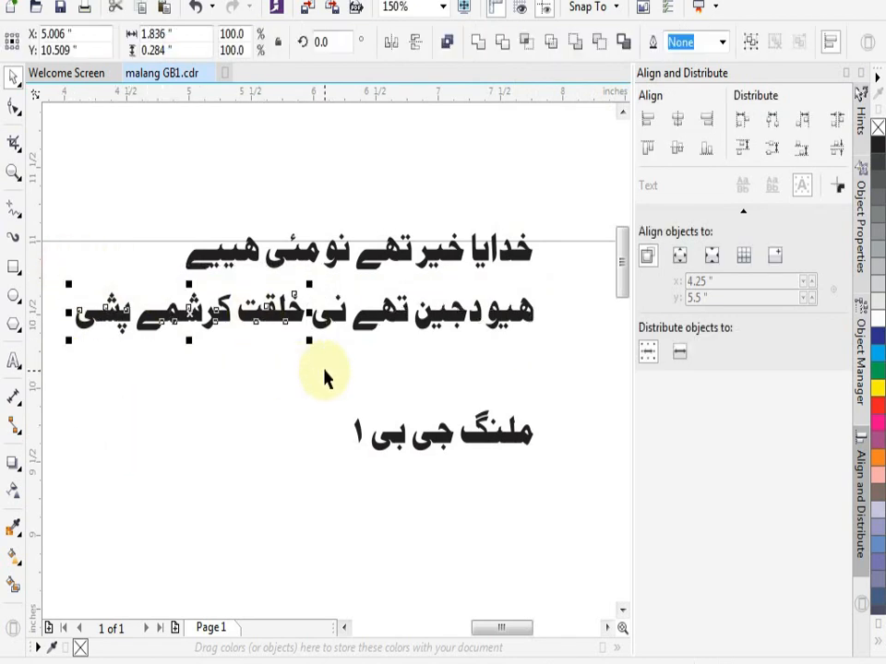
key("Right")
key("Right")
key("Right")
key("Up")
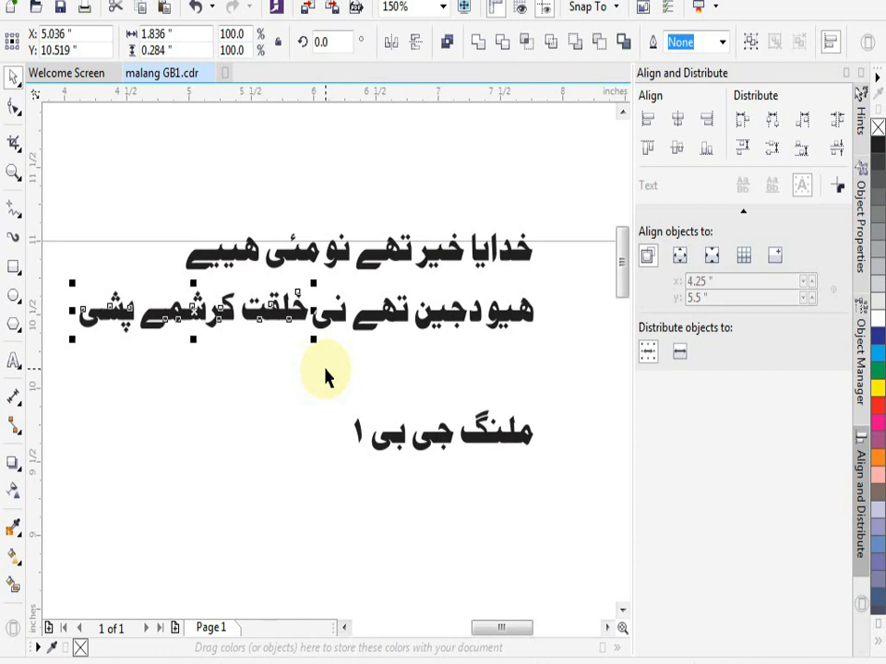
left_click(324, 368)
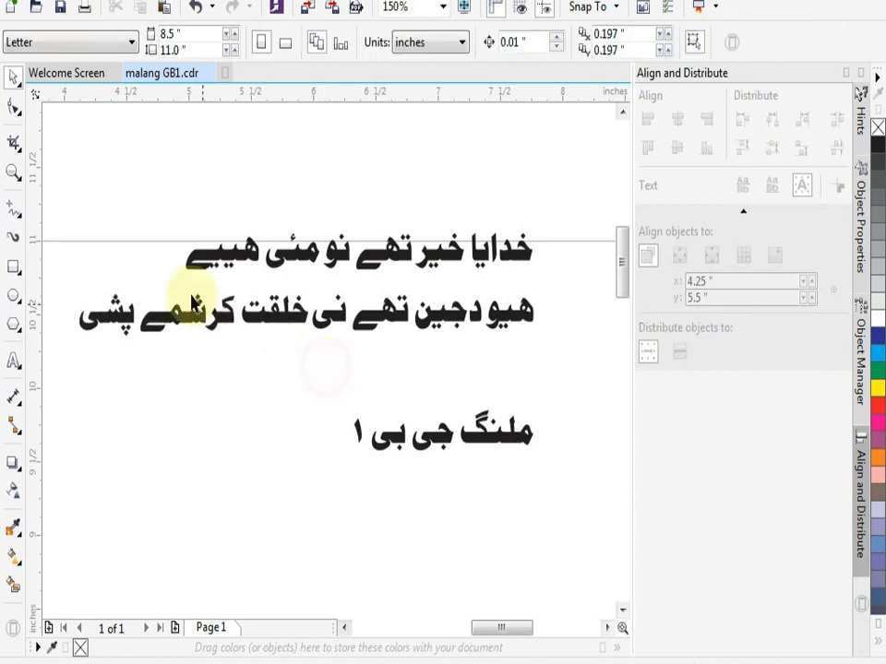
- Weld all the letters of the second text line into one object
left_click_drag(69, 271, 586, 395)
left_click(473, 42)
left_click(481, 138)
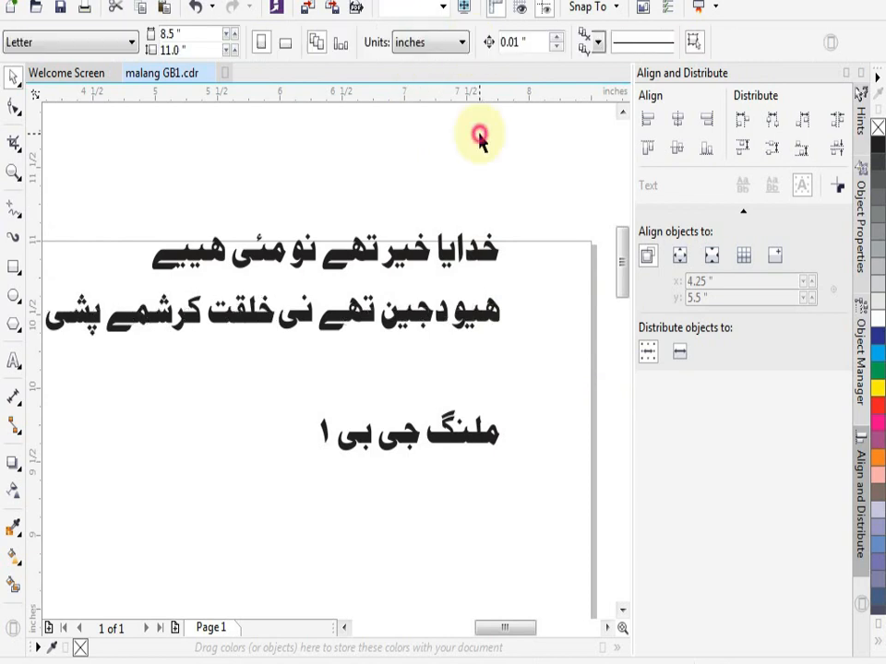
- Align the first and second text lines to each other by their horizontal centers
left_click(406, 251)
left_click(424, 316, "shift")
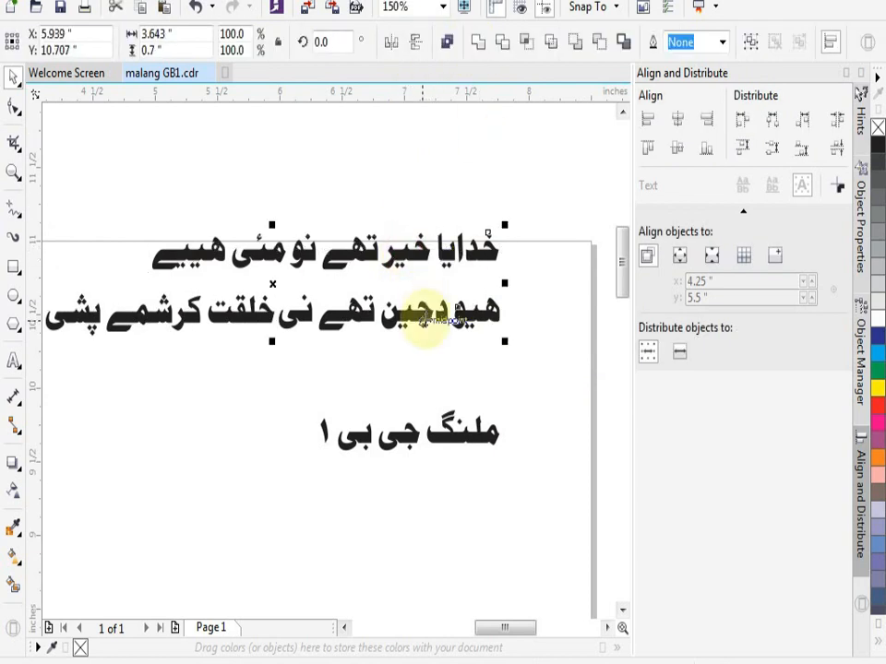
left_click(676, 123)
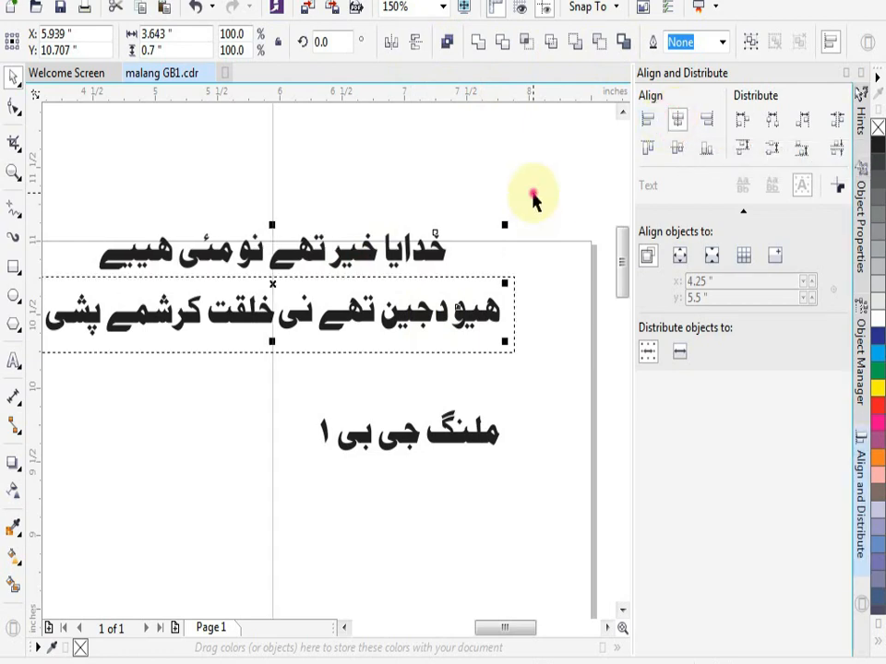
left_click(474, 222)
- Move the two centered text lines together to just below the short third line
scroll(492, 208, "down", 2)
scroll(492, 208, "up", 2)
left_click_drag(495, 188, 95, 425)
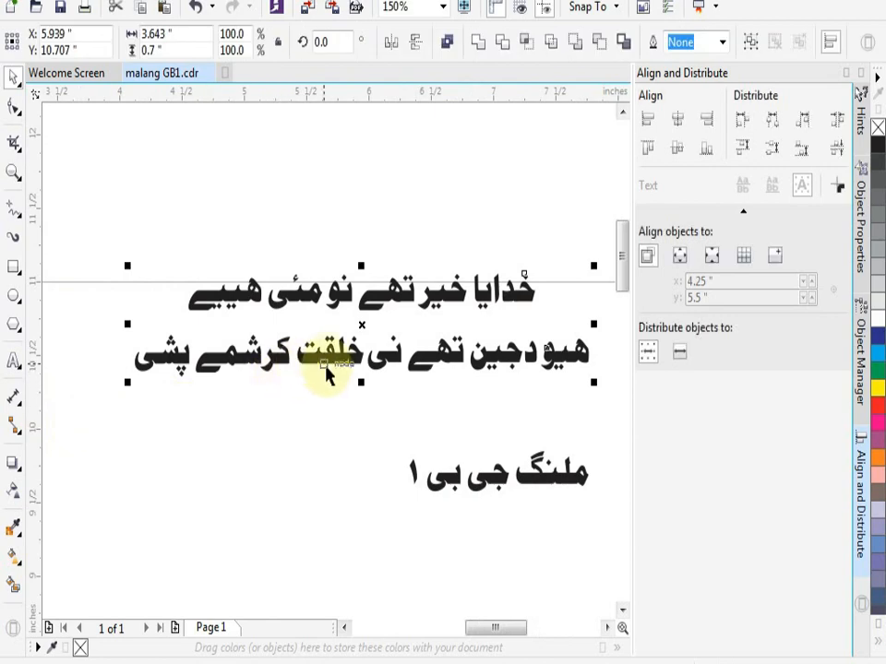
left_click_drag(327, 371, 227, 603)
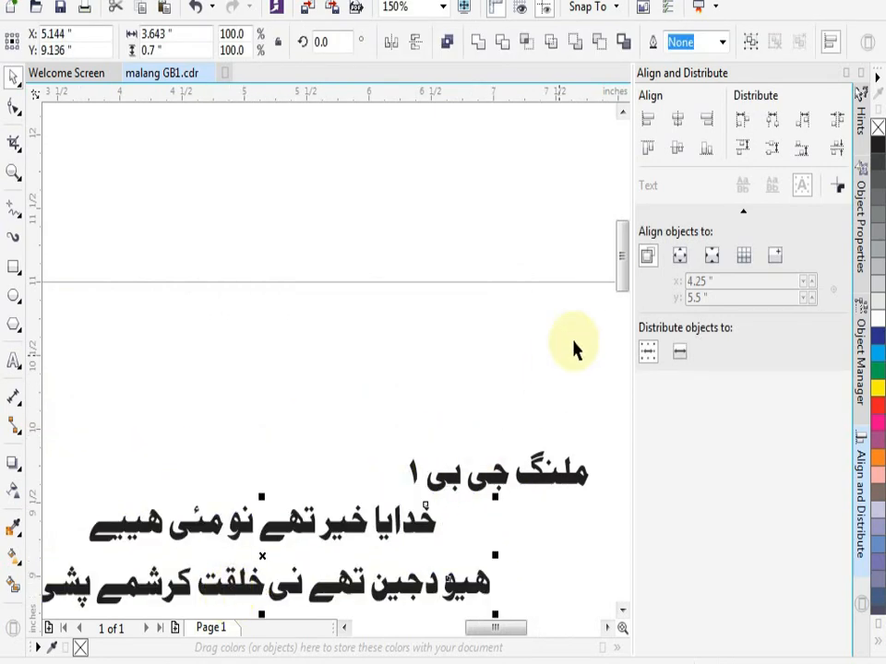
- Try to weld the letters of the short third line into one object
left_click_drag(623, 278, 627, 311)
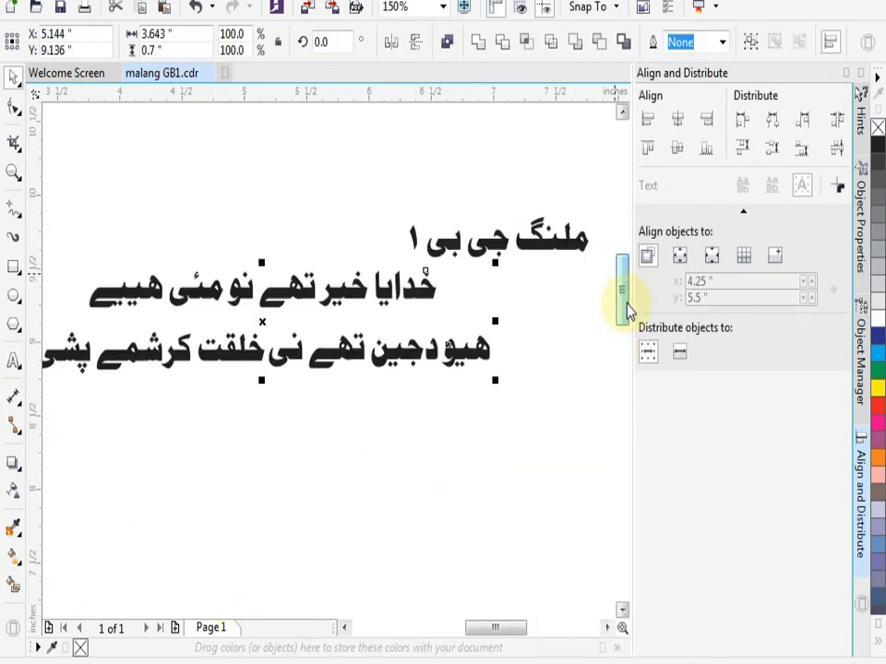
left_click_drag(413, 204, 544, 274)
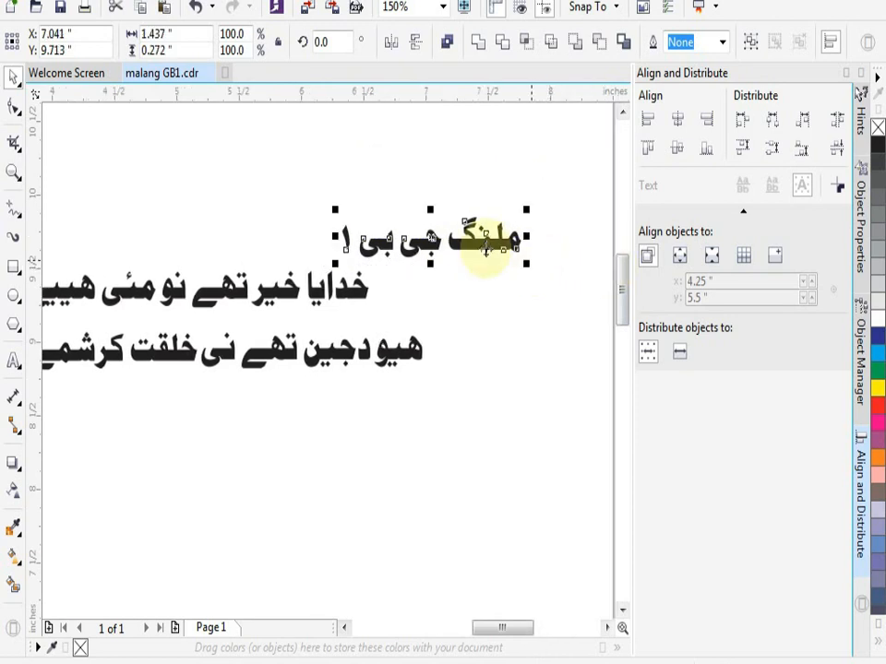
left_click(478, 42)
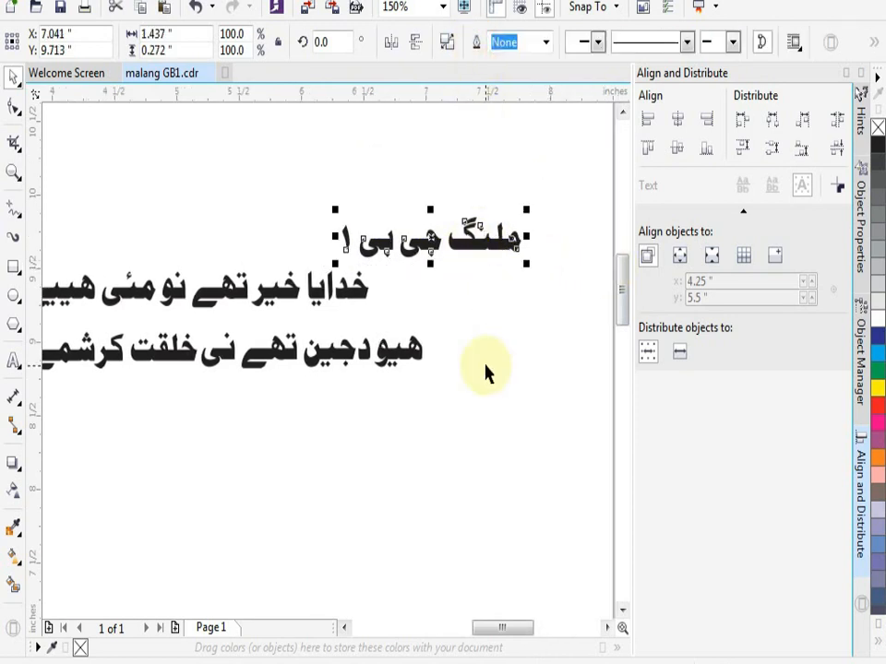
left_click(470, 135)
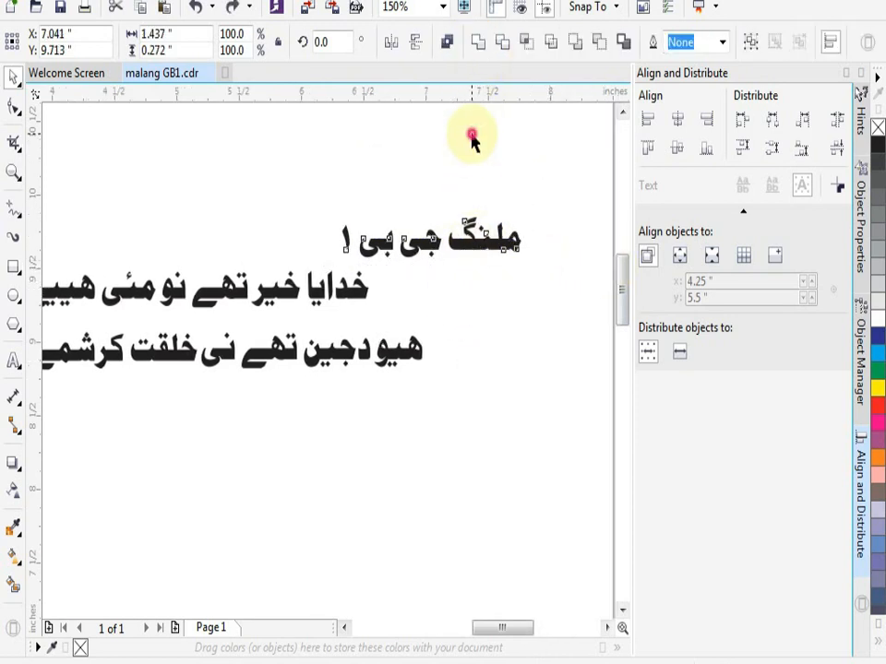
- Move the digit at the end of the short line up and closer to the word بی
left_click_drag(322, 177, 403, 268)
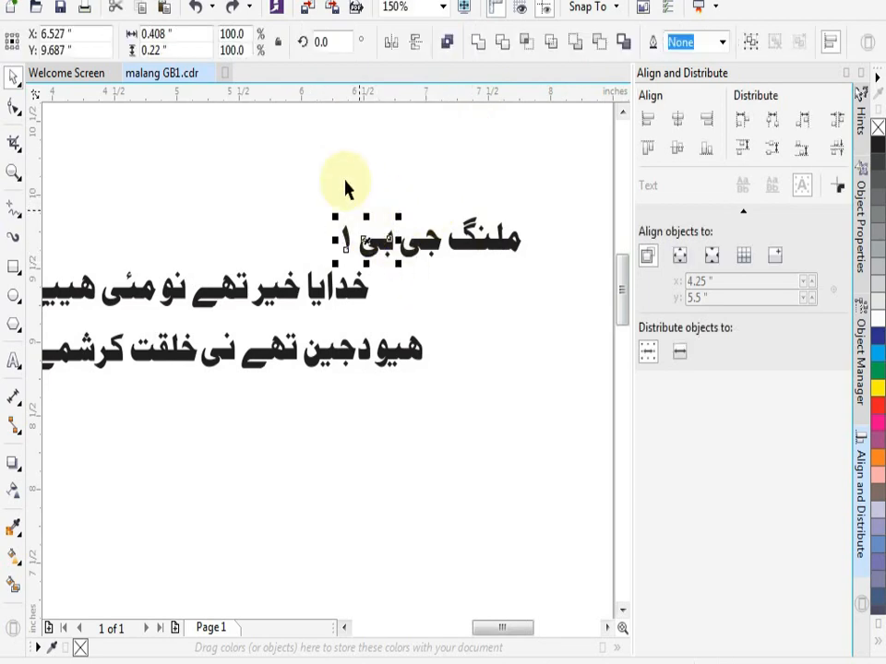
left_click(344, 162)
scroll(328, 247, "up", 2)
scroll(366, 226, "down", 1)
left_click_drag(382, 230, 401, 199)
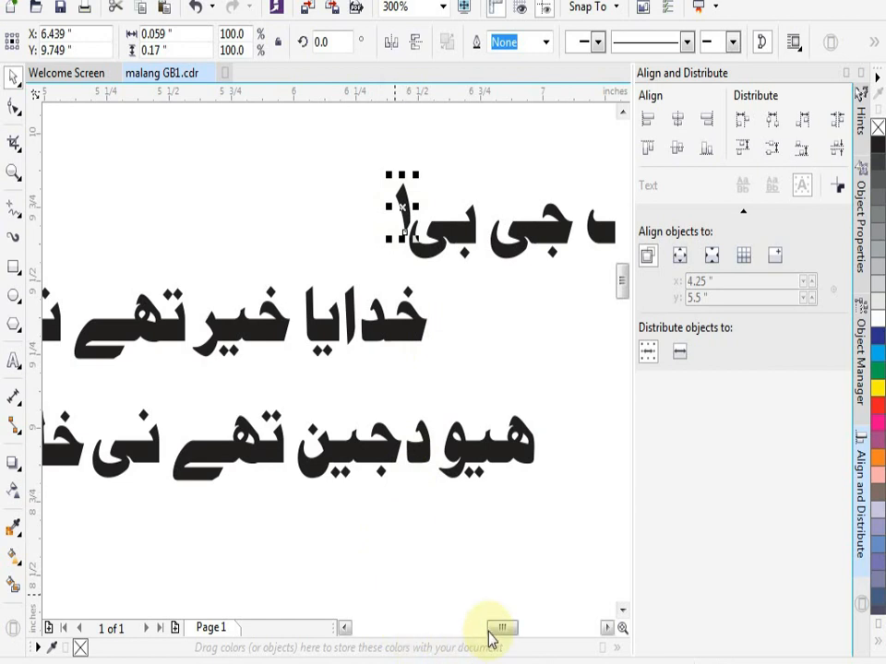
- Move the word بی and its digit together slightly up and closer to the word جی
left_click_drag(495, 628, 500, 629)
left_click(256, 134)
left_click_drag(254, 131, 393, 293)
mouse_move(351, 234)
left_mouse_down()
mouse_move(362, 198)
mouse_move(370, 199)
mouse_move(362, 216)
mouse_move(373, 218)
left_mouse_up()
left_click(395, 158)
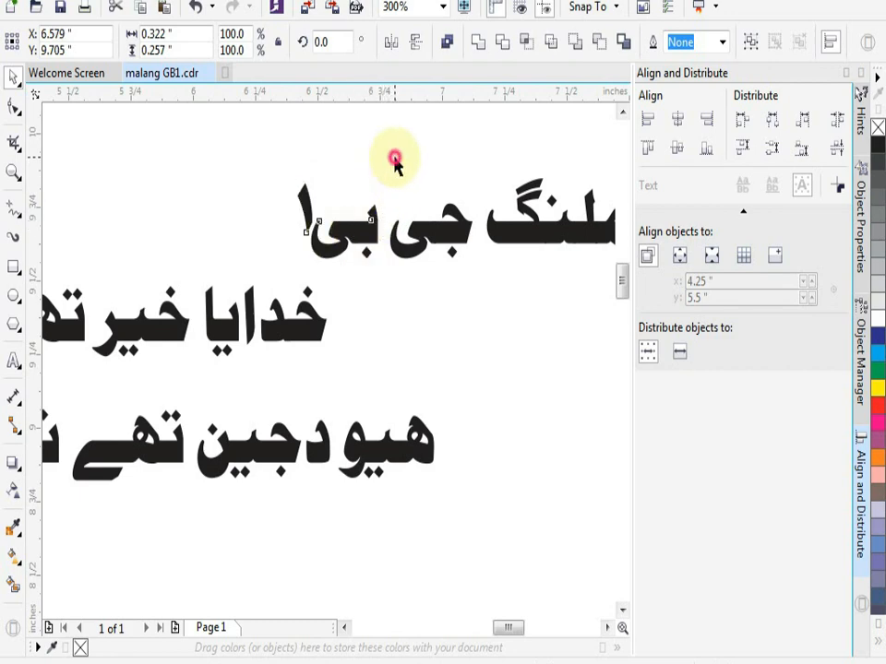
- Move the words جی and بی with their digit together slightly closer to the word ملنگ
key("ctrl+z")
left_click(395, 158)
scroll(424, 254, "up", 1)
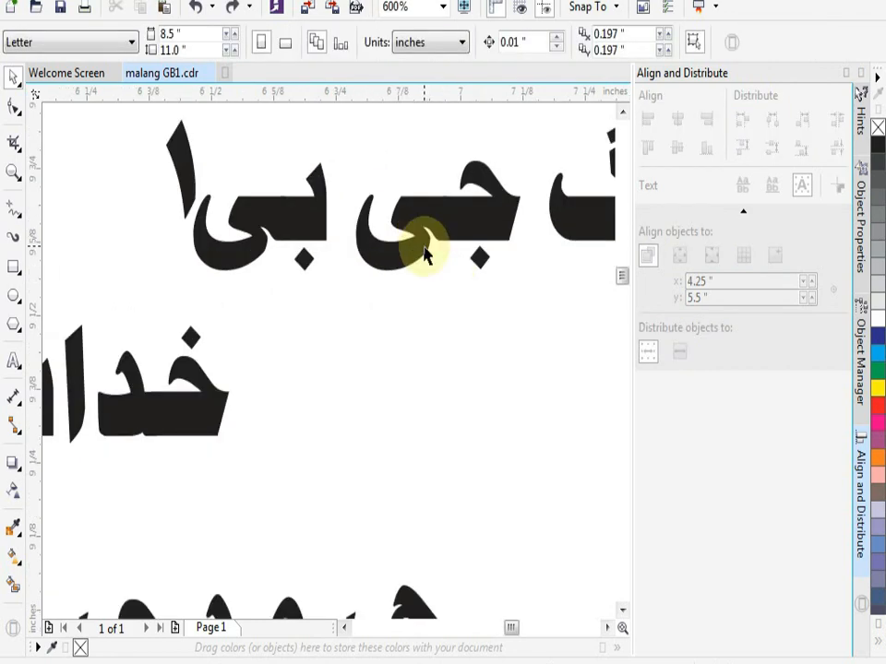
scroll(421, 251, "down", 2)
left_click_drag(467, 296, 451, 289)
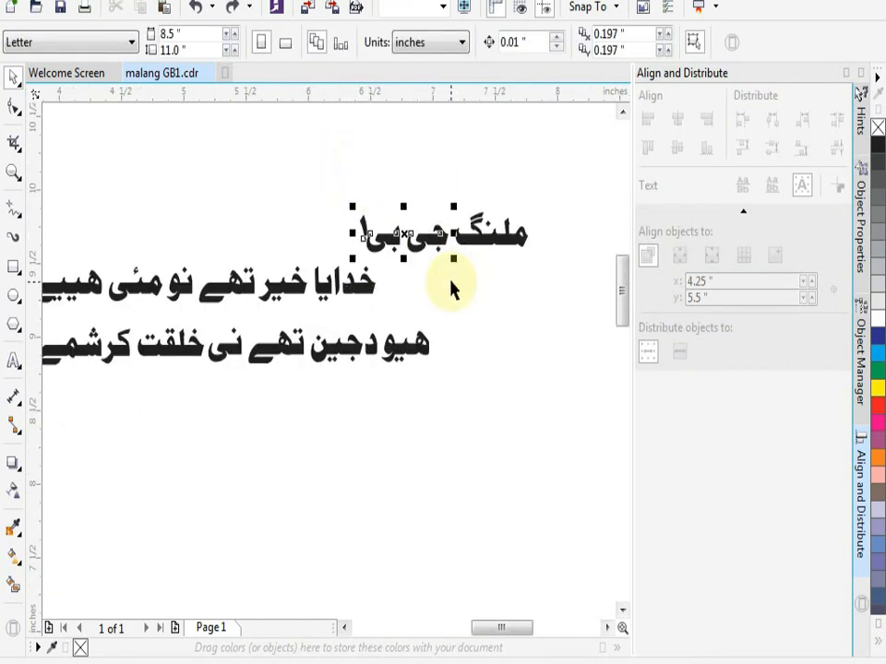
scroll(451, 289, "up", 1)
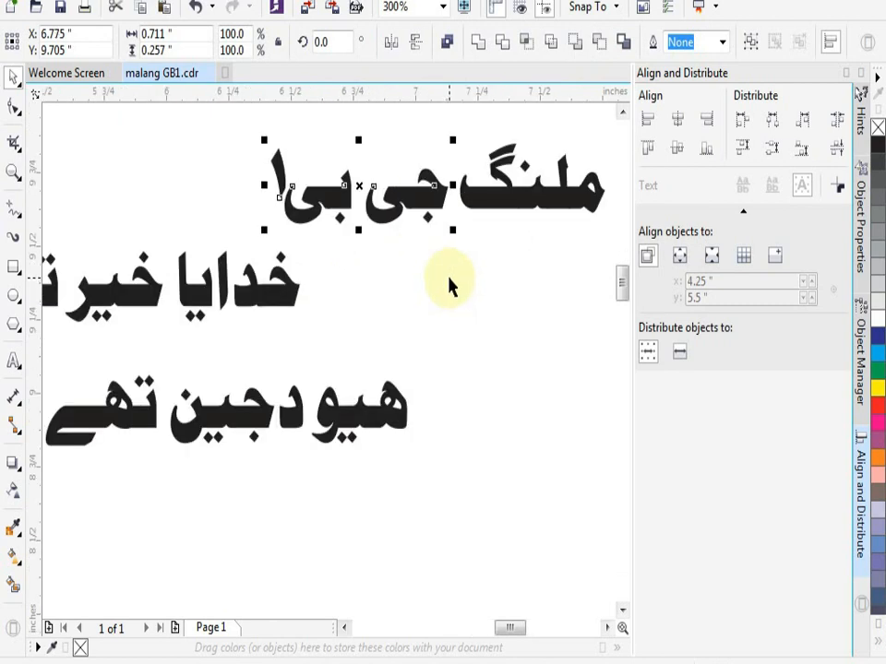
left_click(451, 281)
- Weld all letters of the short line ملنگ جی بی and its digit into one object
left_click_drag(250, 118, 579, 239)
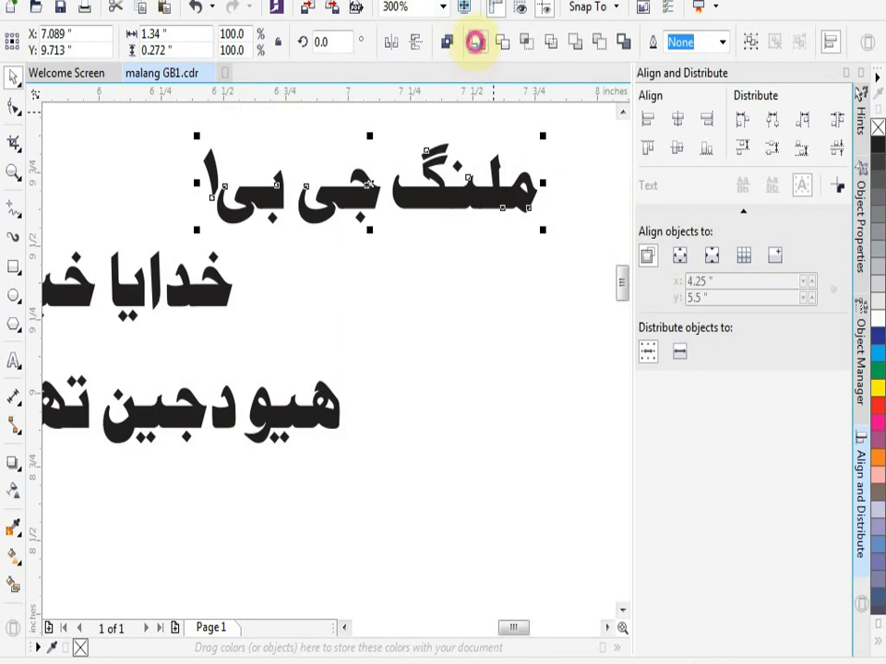
left_click(475, 42)
left_click(425, 407)
- Move the welded short line down into the empty area below the two longer text lines
scroll(419, 336, "down", 2)
left_click_drag(416, 306, 296, 464)
scroll(295, 464, "up", 2)
scroll(295, 465, "down", 1)
scroll(295, 464, "up", 1)
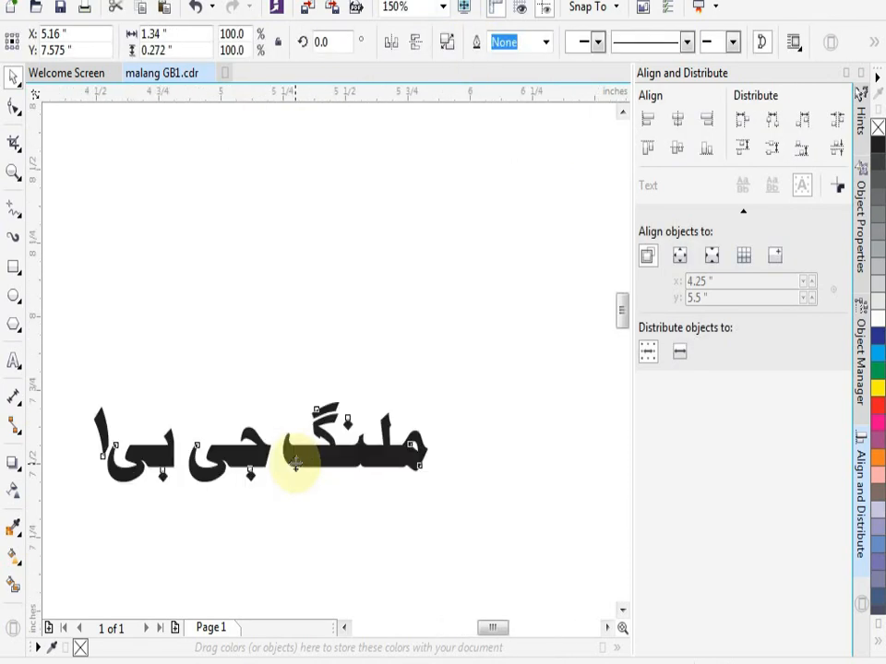
right_click(295, 464)
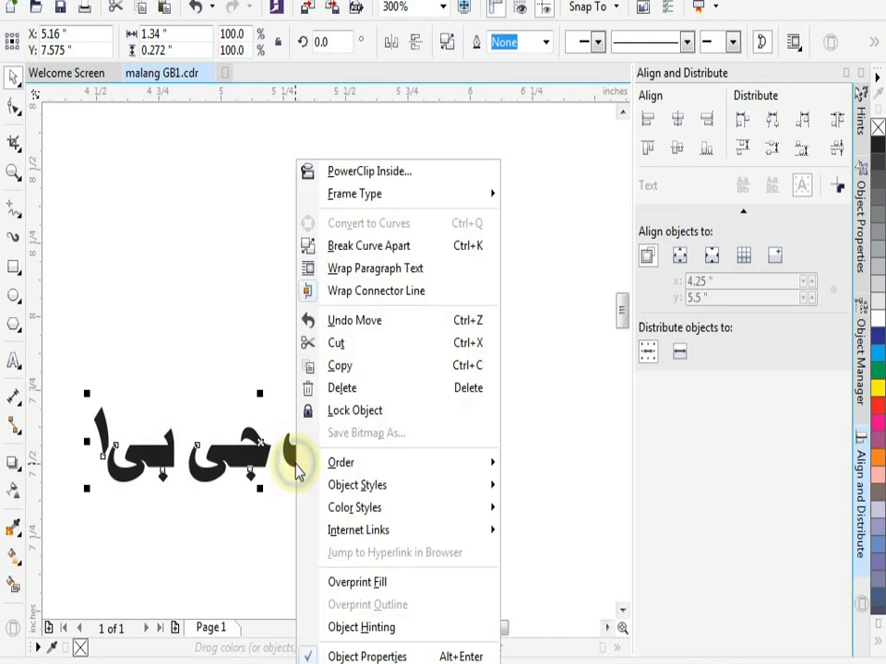
left_click(237, 310)
- Give the welded line a 4.0 pt black outline with rounded corners and caps, behind fill, scaled with the object and overprinted
left_click(248, 458)
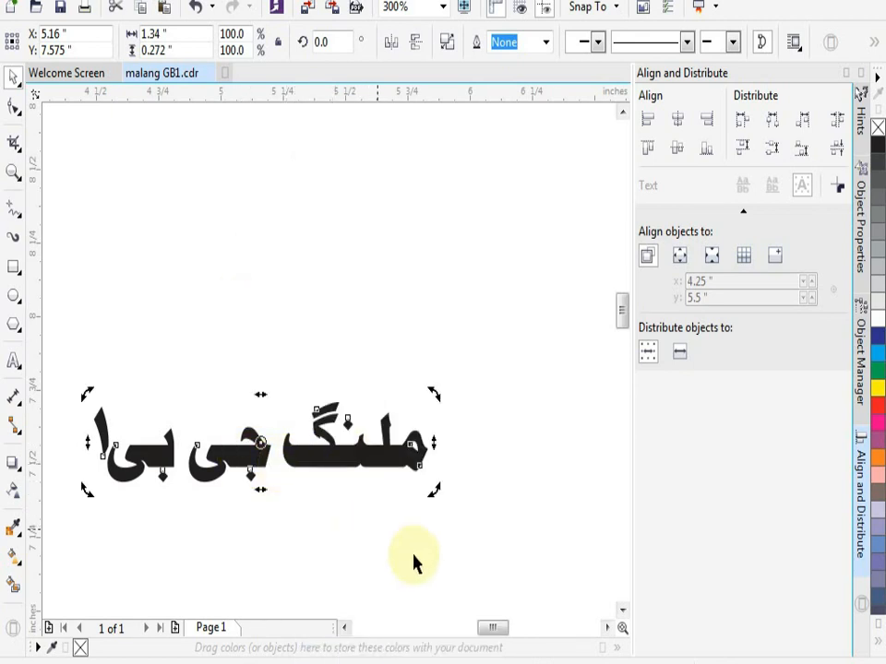
double_click(711, 659)
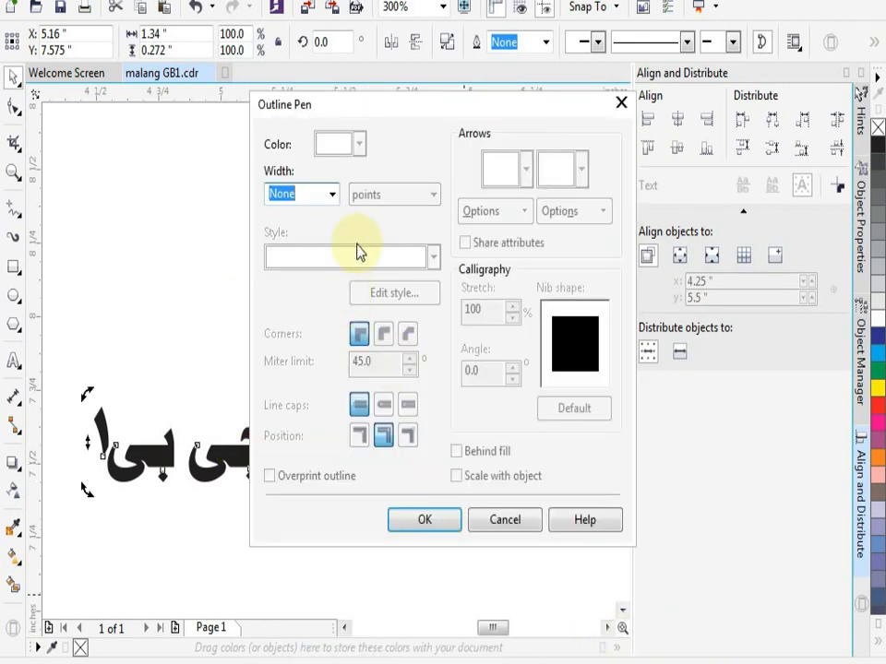
left_click(332, 194)
left_click(278, 338)
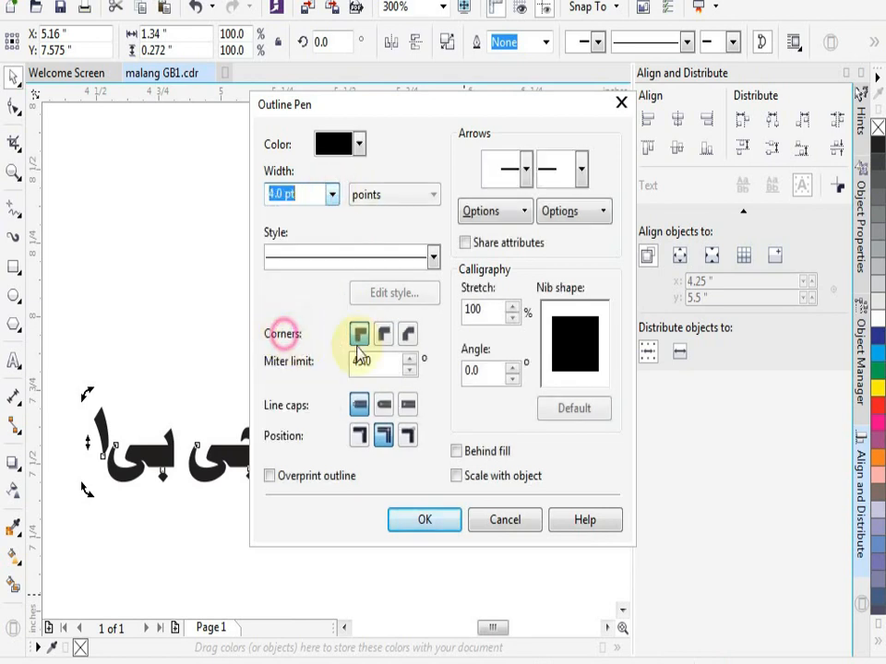
left_click(383, 333)
left_click(384, 405)
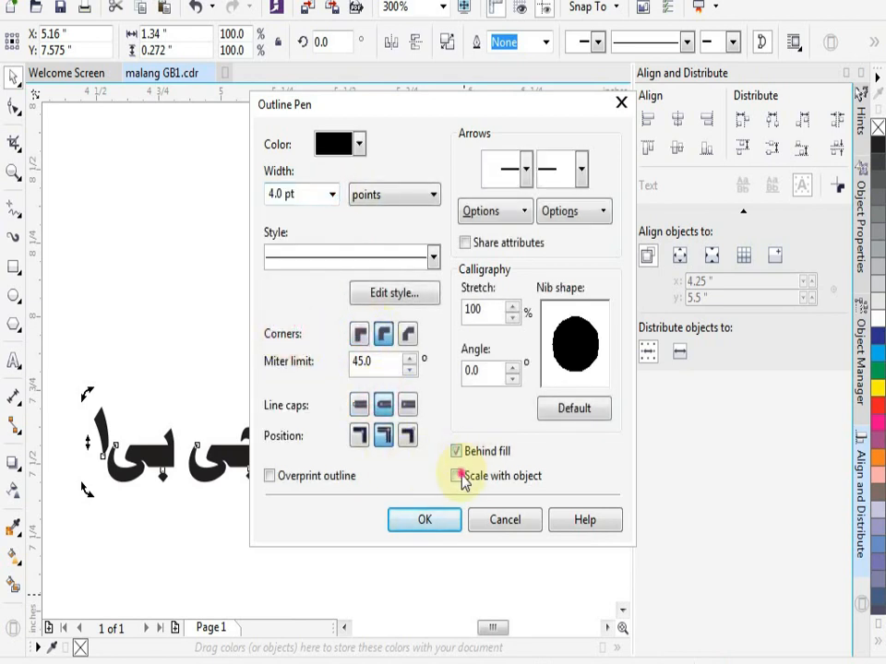
left_click(313, 478)
left_click(443, 524)
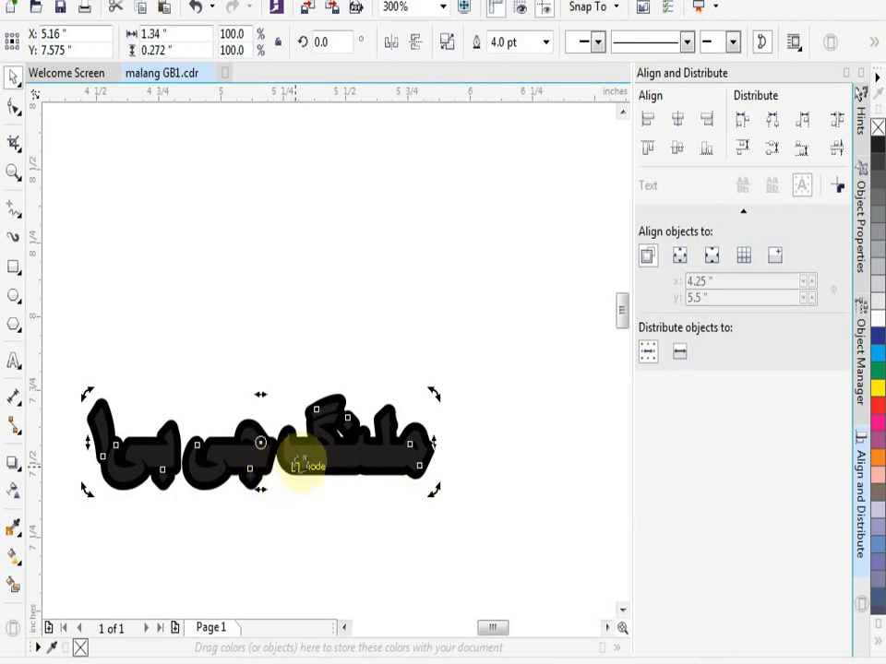
- Change the fill of the outlined line to solid black
scroll(300, 466, "up", 2)
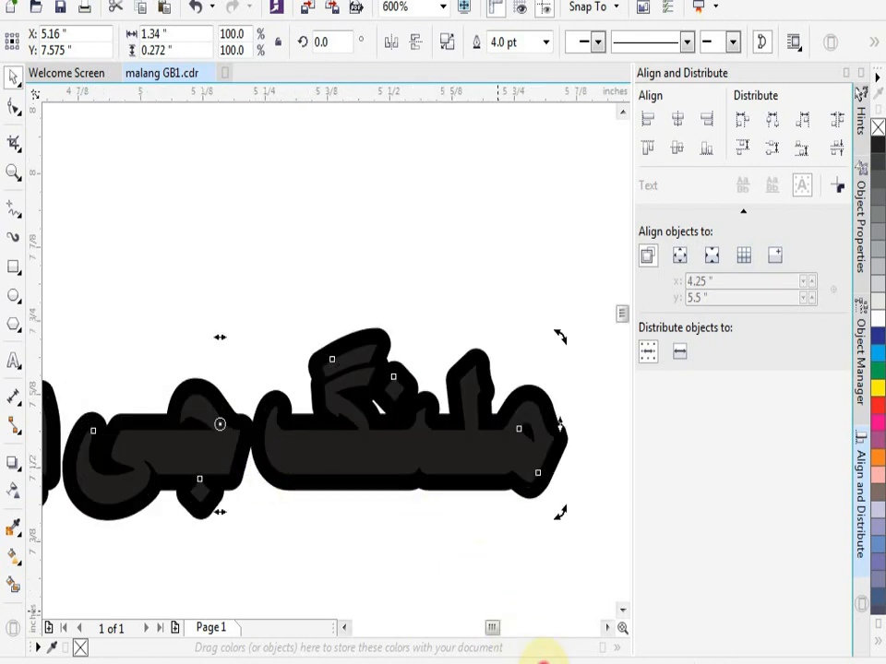
key("shift+F11")
left_click_drag(304, 404, 329, 448)
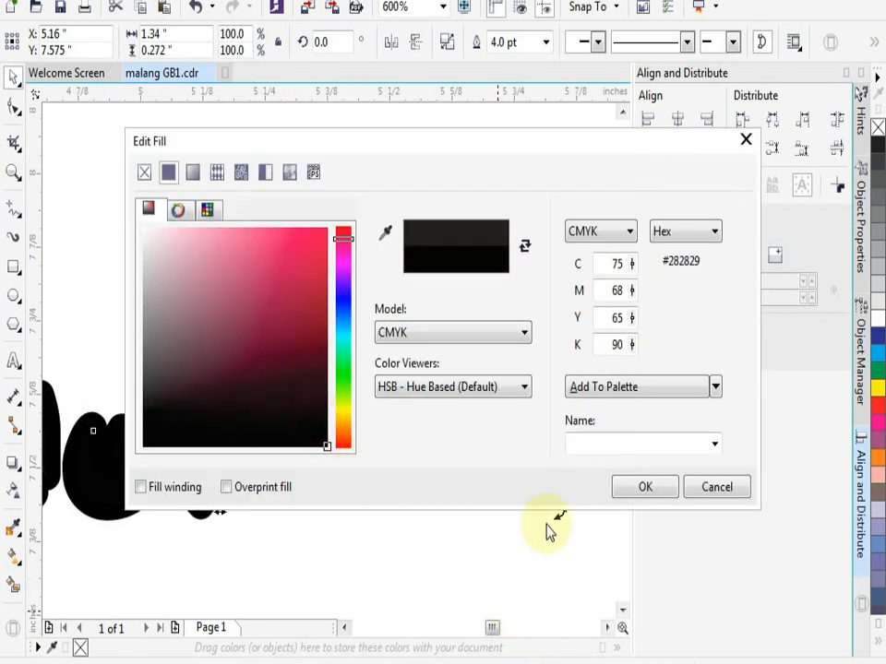
left_click(644, 489)
left_click(507, 523)
scroll(499, 511, "down", 2)
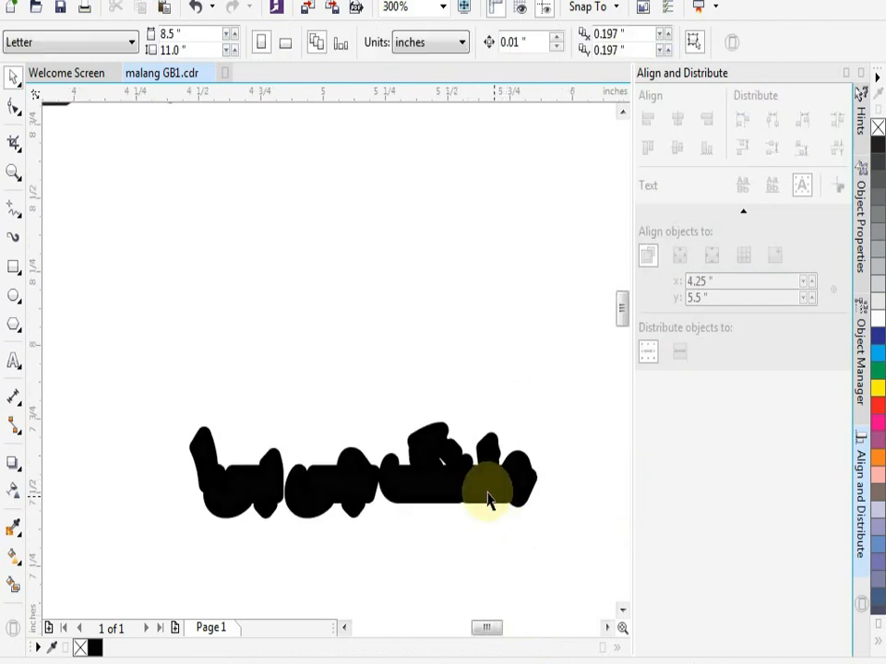
- Duplicate the black line in place and give the copy a 2.0 pt red outline
left_click(487, 489)
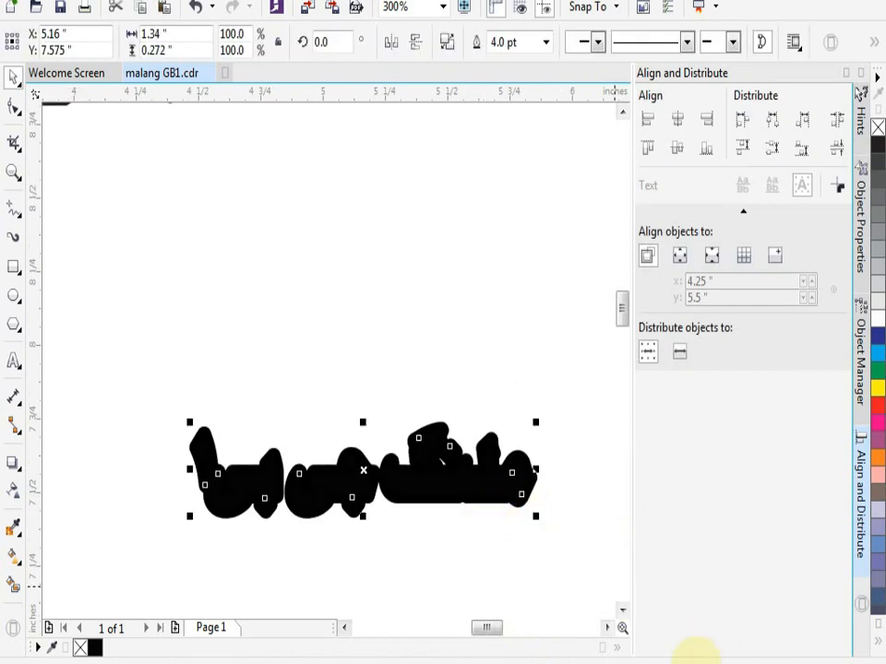
double_click(701, 663)
left_click(331, 194)
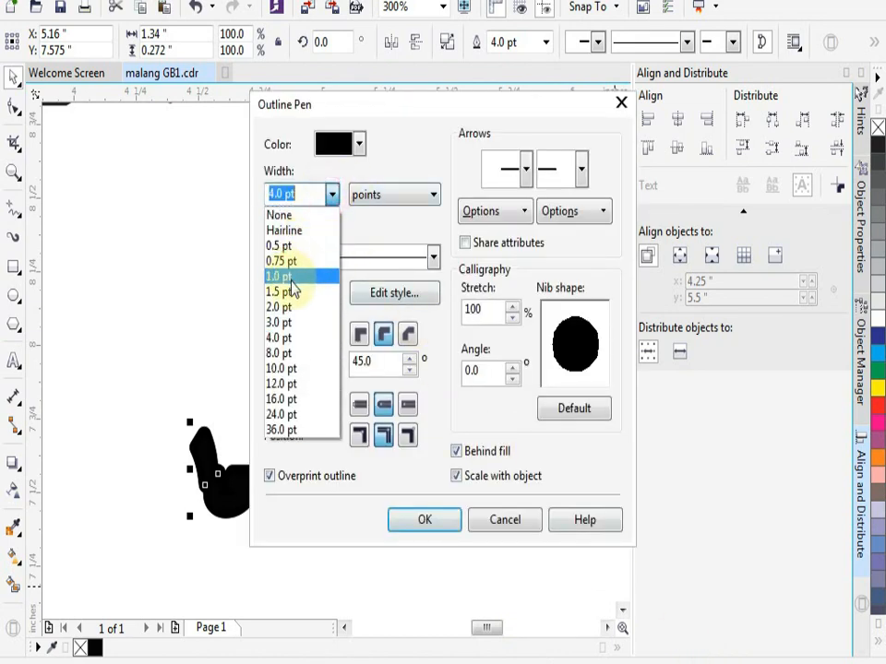
left_click(286, 307)
left_click(360, 145)
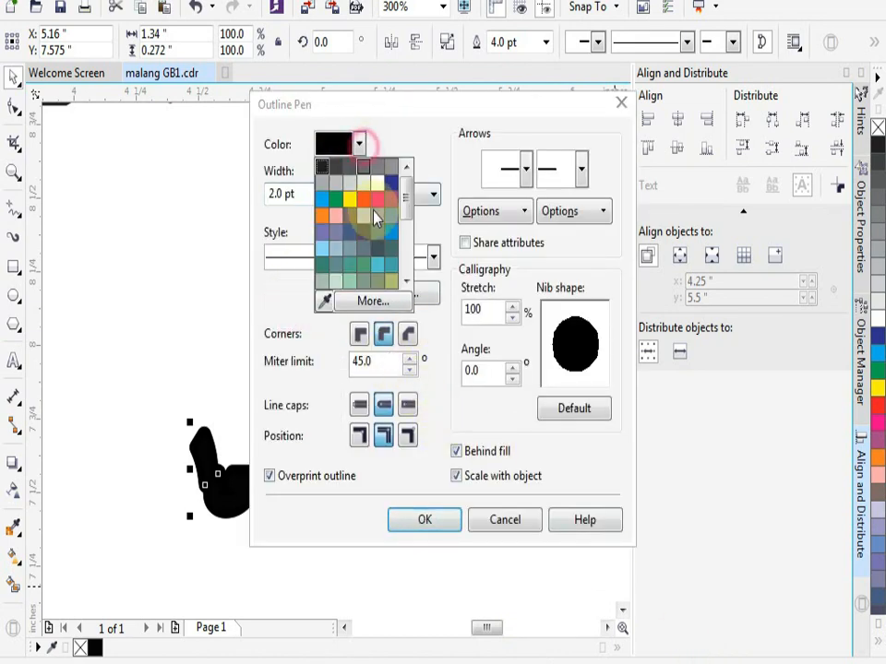
left_click(378, 186)
left_click(357, 148)
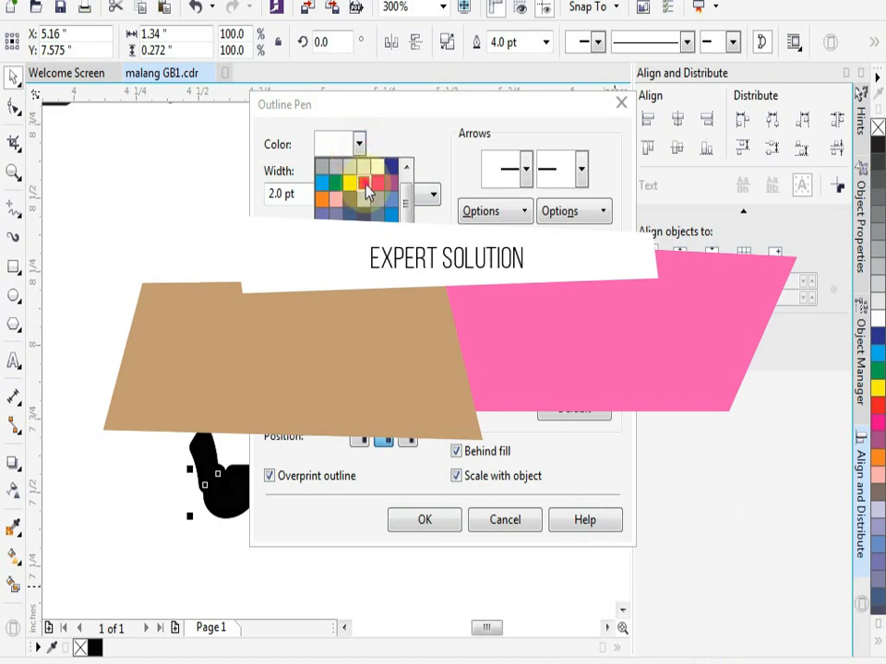
left_click(363, 182)
left_click(422, 519)
- Duplicate the red-outlined line in place and give the new copy a 0.75 pt green outline
scroll(346, 471, "up", 2)
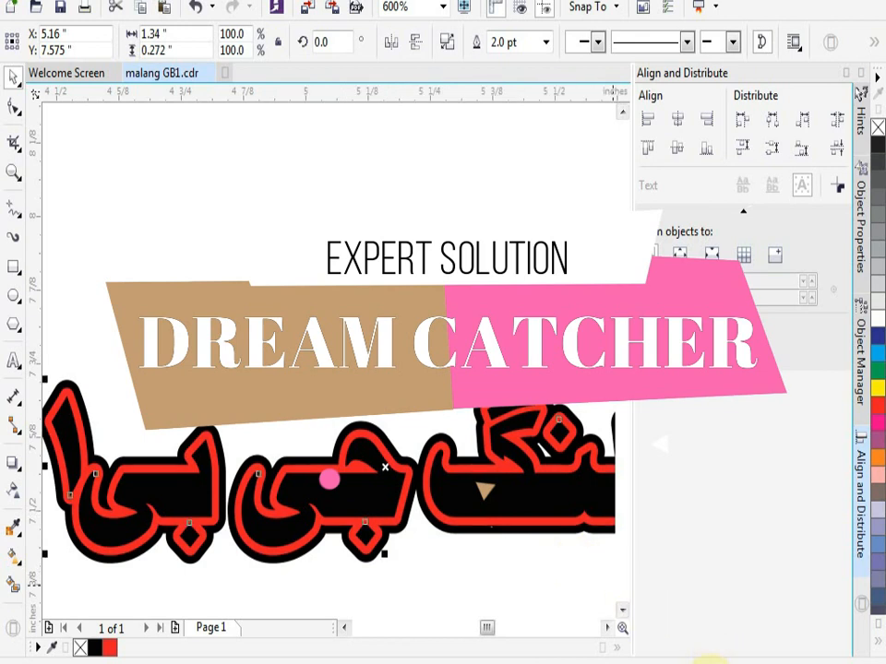
double_click(694, 658)
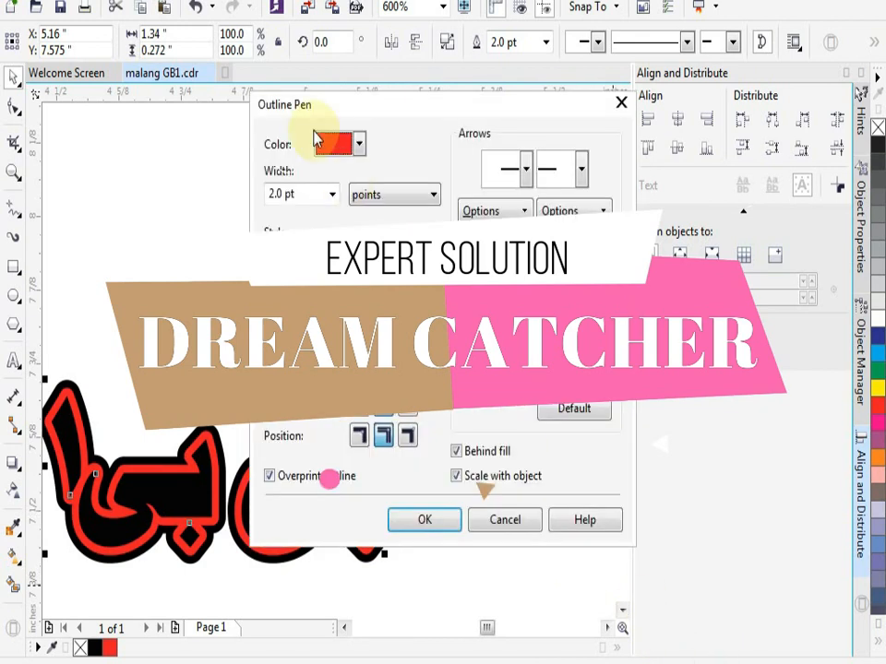
left_click(332, 194)
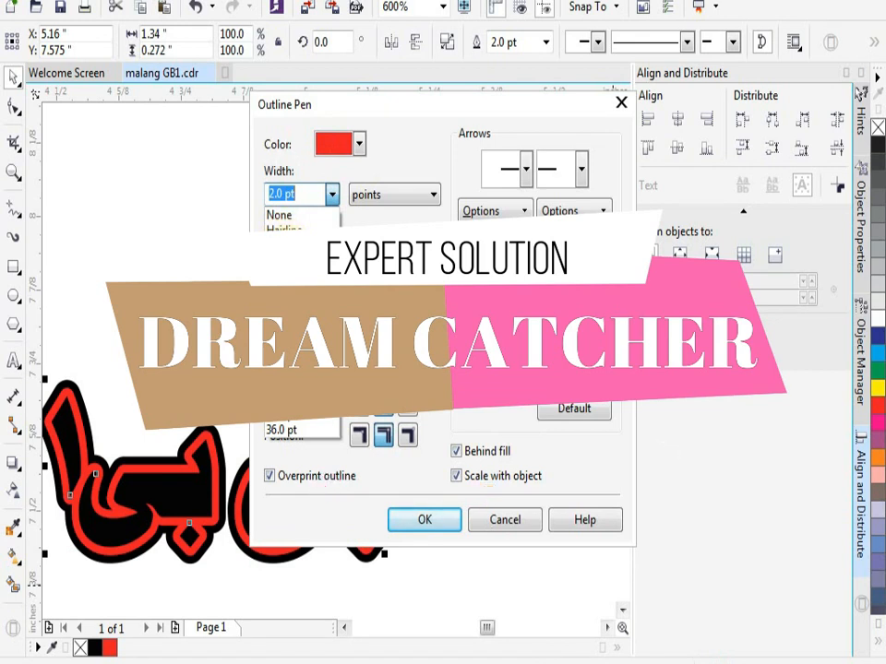
left_click(282, 263)
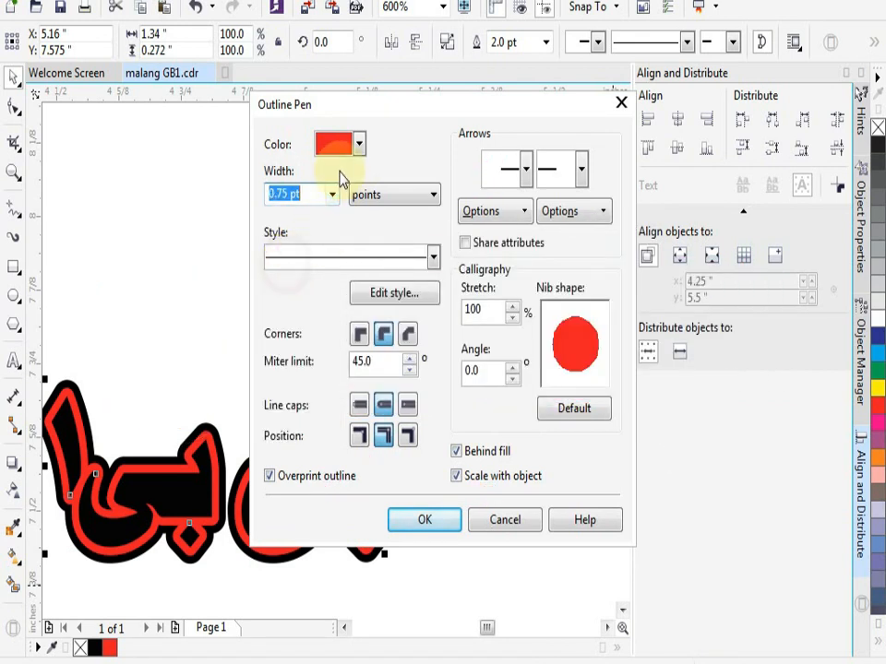
left_click(359, 145)
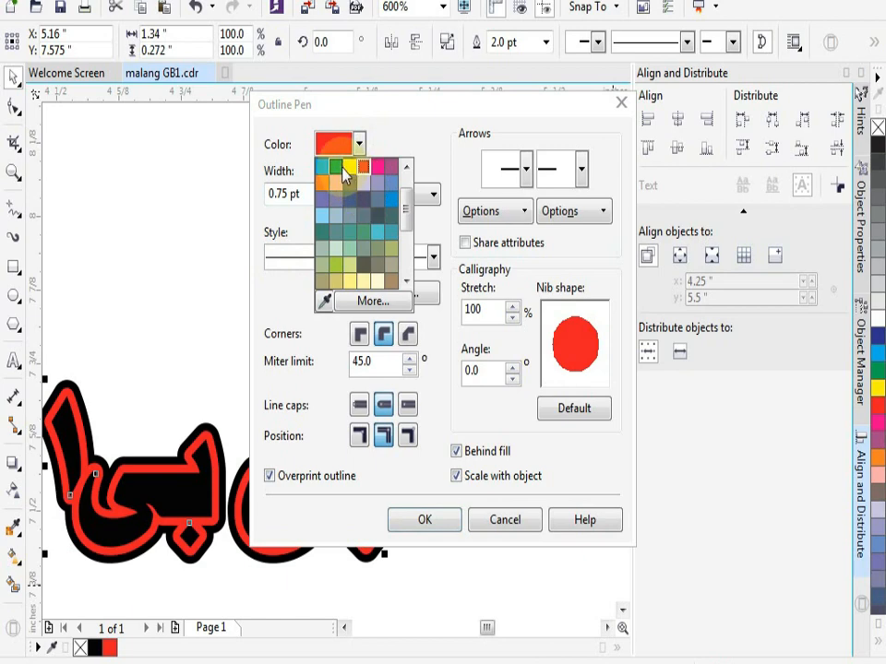
left_click(337, 167)
left_click(410, 519)
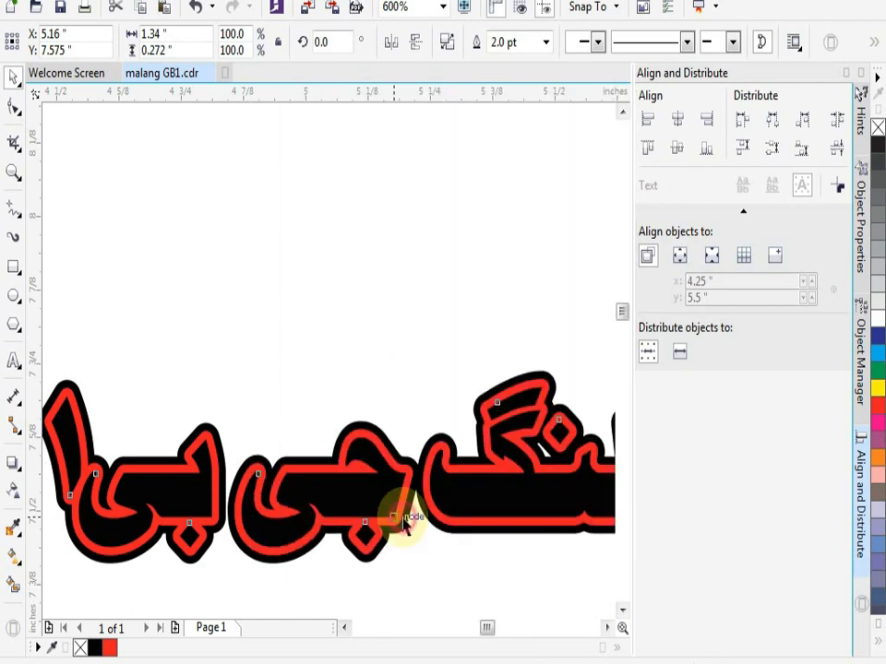
left_click(358, 340)
- Fill the topmost, green-outlined copy of the line with red
scroll(355, 443, "up", 2)
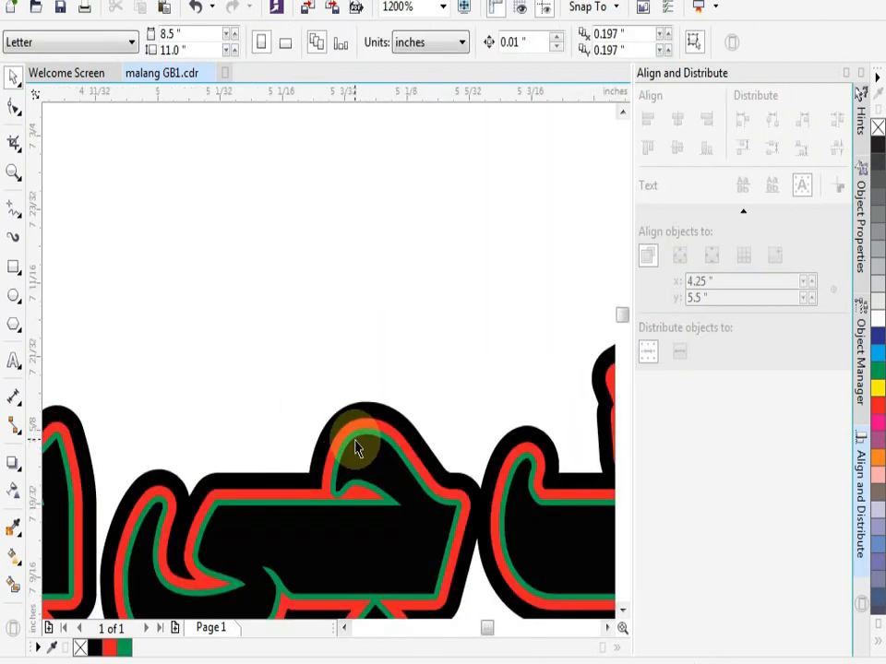
scroll(358, 449, "up", 1)
scroll(358, 449, "down", 4)
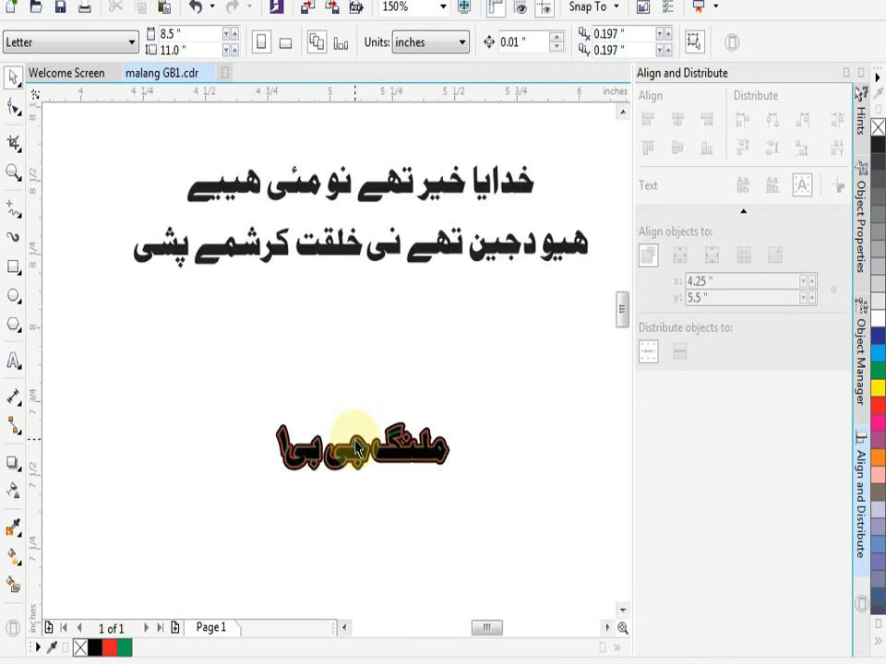
scroll(358, 450, "up", 2)
scroll(358, 449, "down", 1)
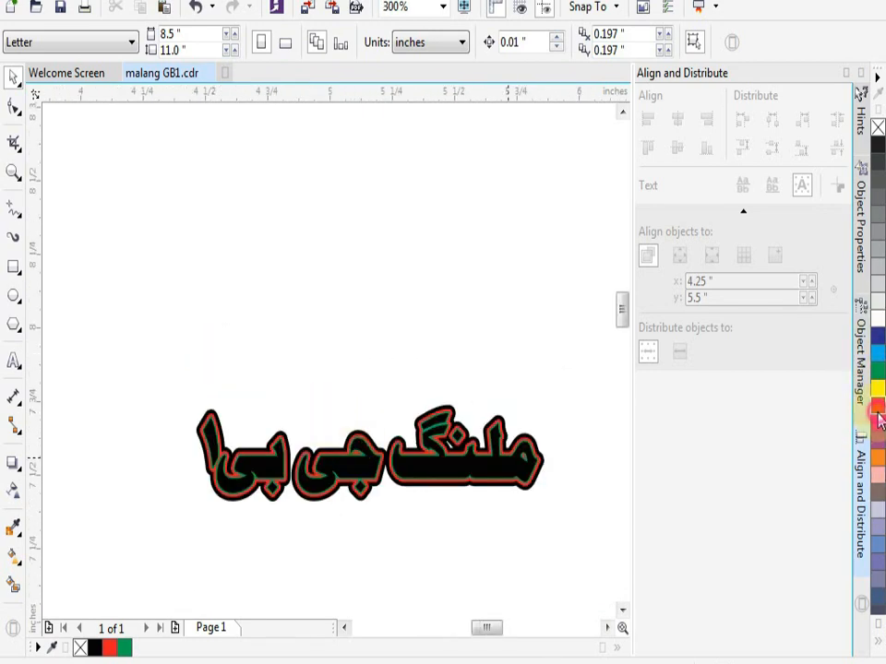
left_click(879, 419)
left_click(477, 446)
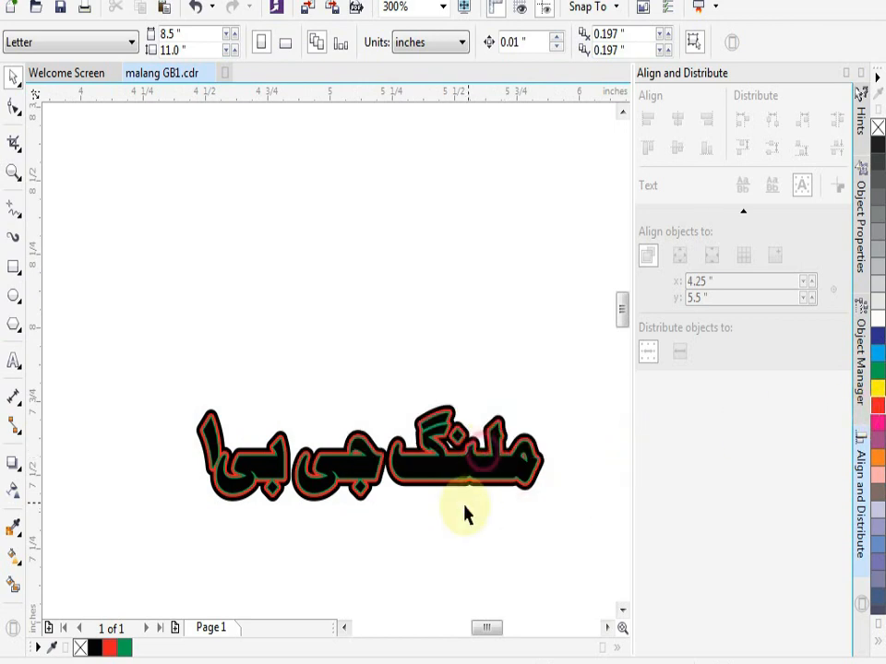
left_click(485, 466)
left_click(878, 404)
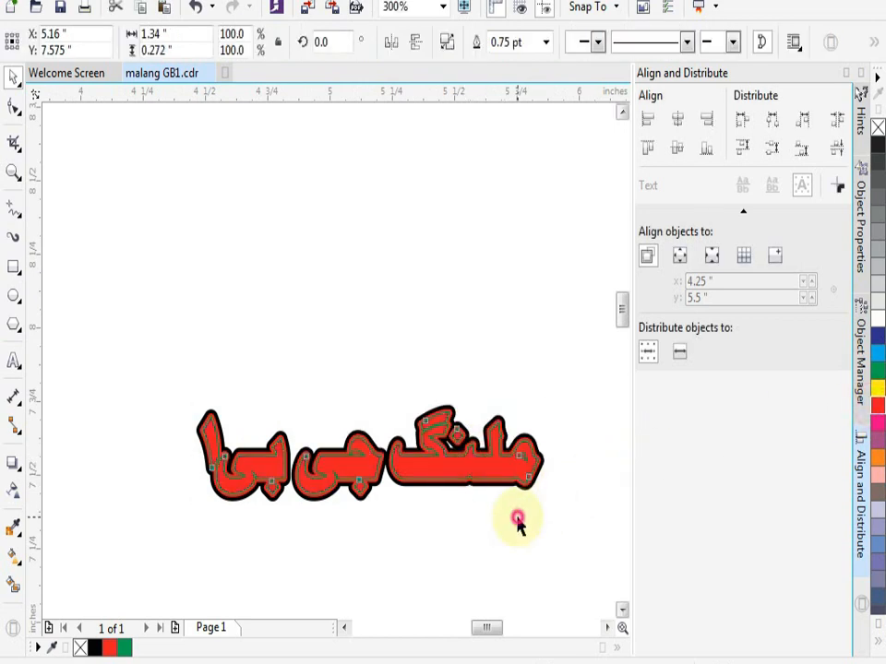
- Group all stacked copies of the outlined line and fill the group with yellow
left_click(211, 401)
left_click_drag(170, 375, 607, 554)
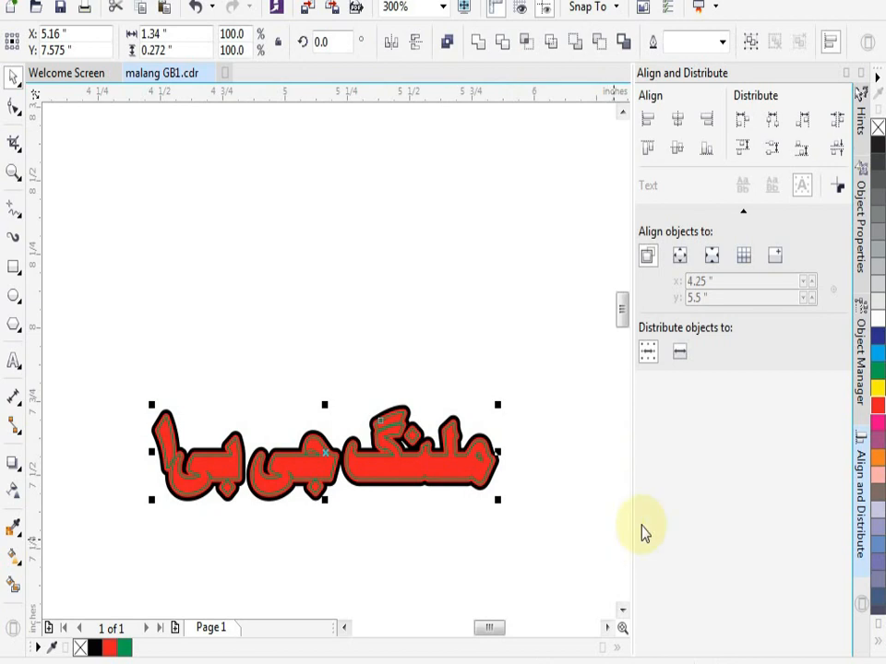
left_click(876, 390)
left_click(538, 483)
scroll(420, 476, "up", 2)
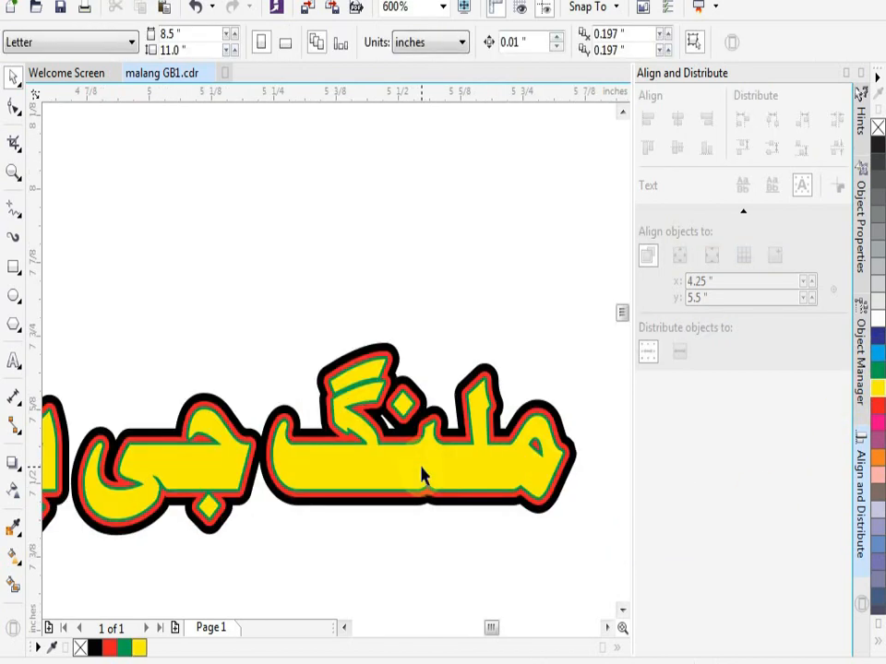
scroll(422, 476, "down", 2)
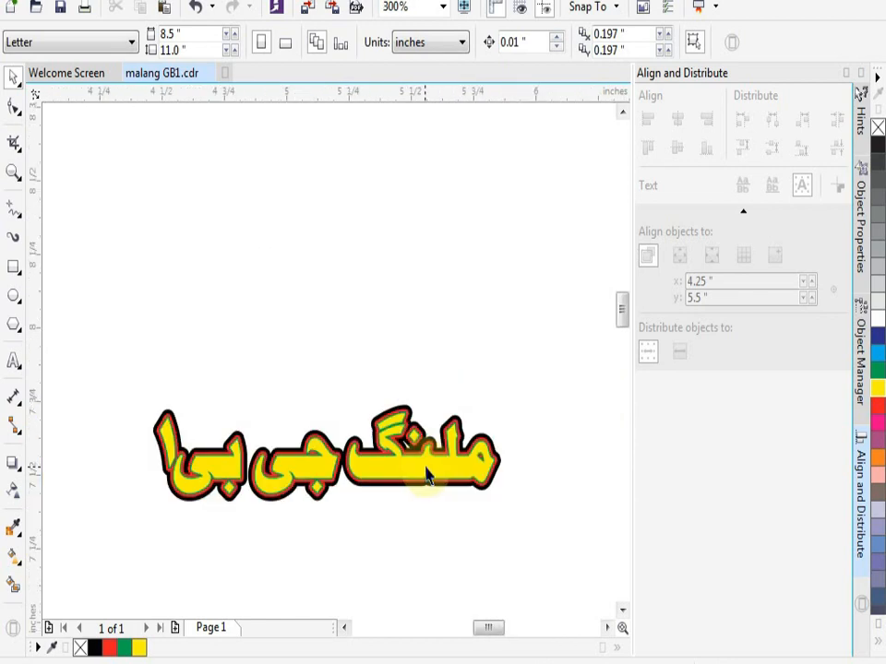
- Change the fill of the grouped line to green and finally to light blue
left_click(878, 357)
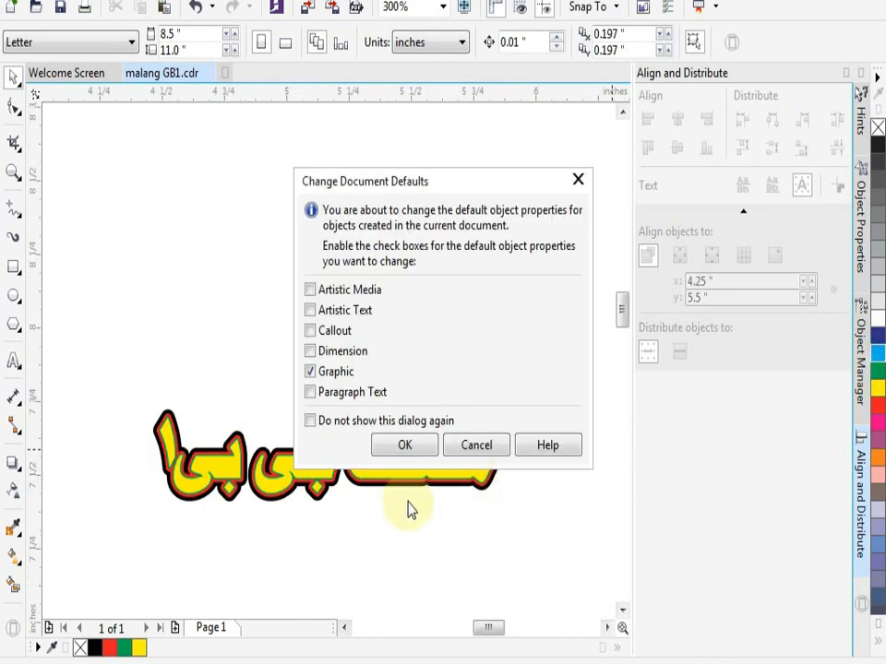
left_click(497, 439)
left_click(450, 469)
left_click(877, 369)
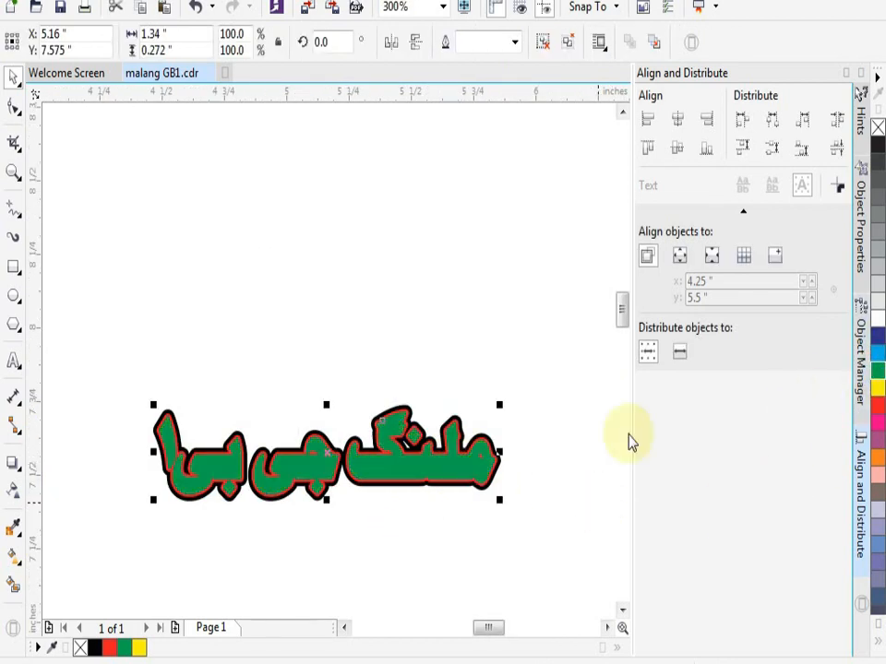
scroll(551, 455, "up", 1)
left_click(877, 362)
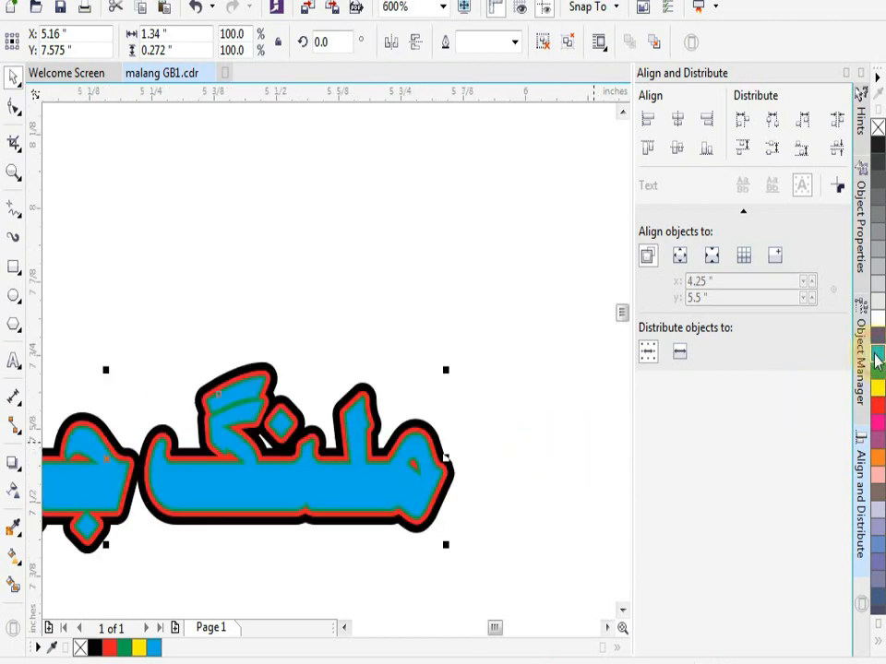
- Change the fill of the grouped, outlined short line to white
left_click(878, 330)
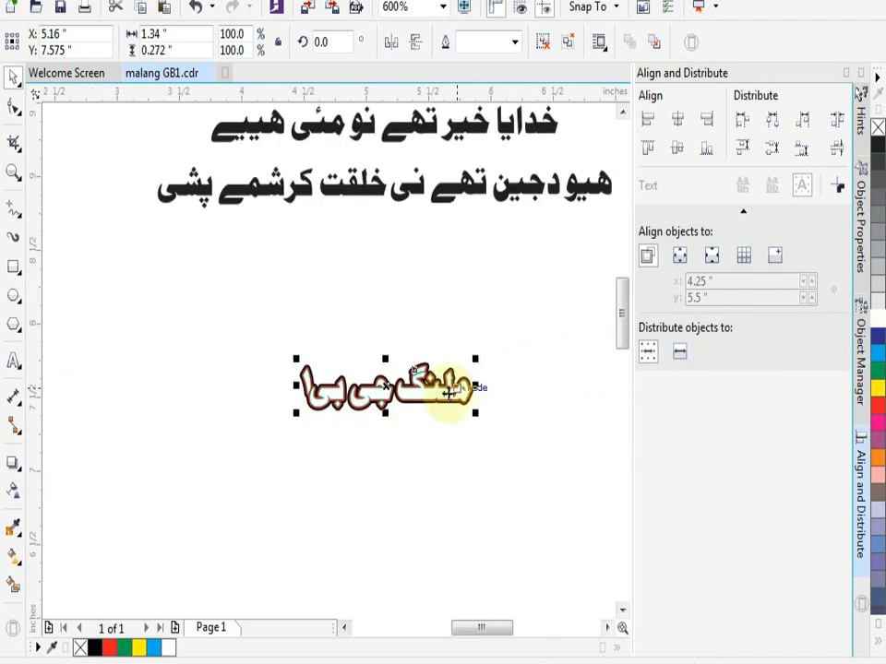
scroll(445, 386, "down", 2)
left_click(413, 334)
scroll(336, 372, "up", 1)
scroll(327, 351, "down", 1)
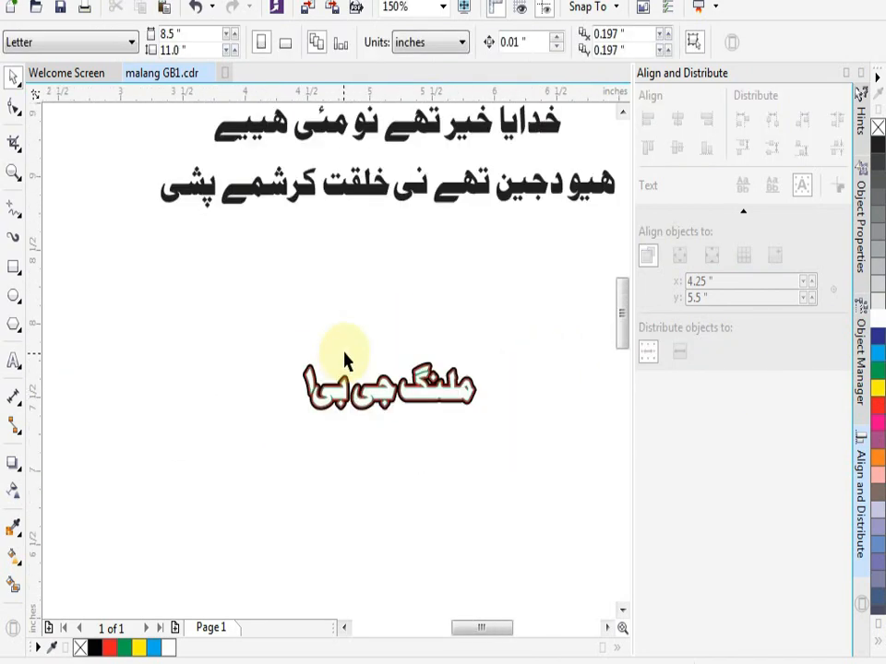
scroll(325, 194, "down", 2)
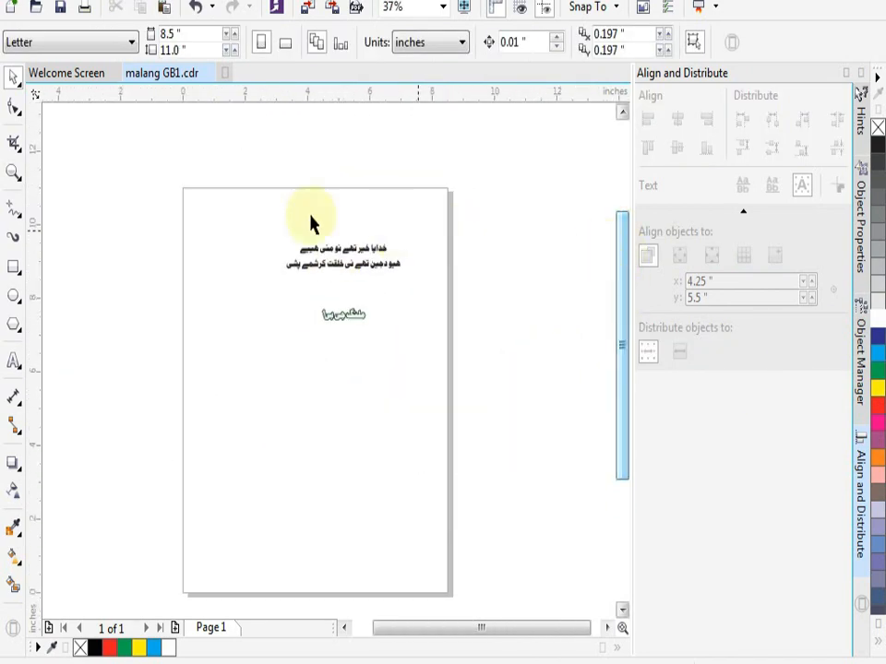
- Give the two long text lines a 4 pt black outline with round corners and caps, overprinted, behind the fill and scaled with the object
left_click_drag(252, 221, 434, 292)
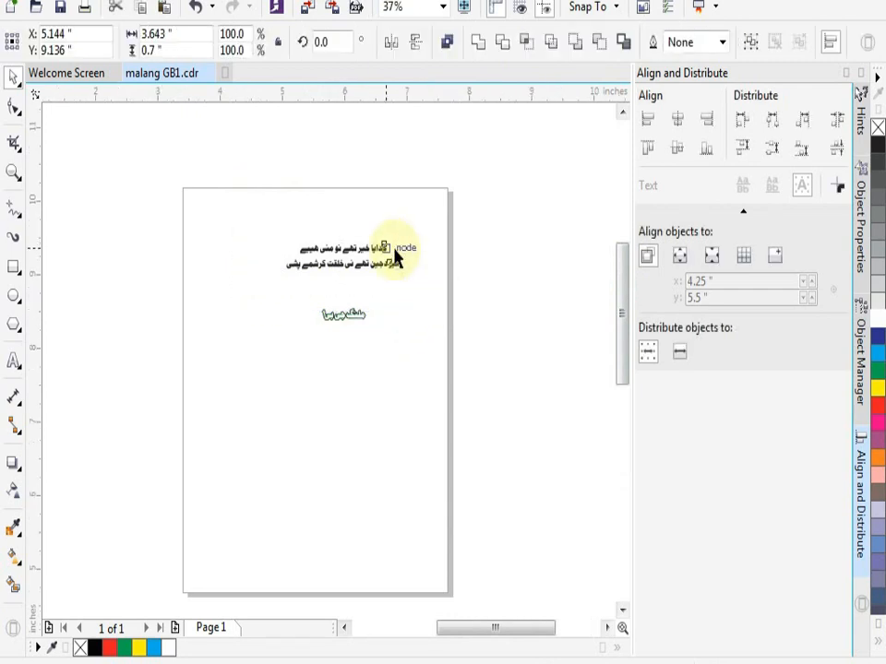
scroll(398, 254, "up", 2)
scroll(396, 258, "down", 1)
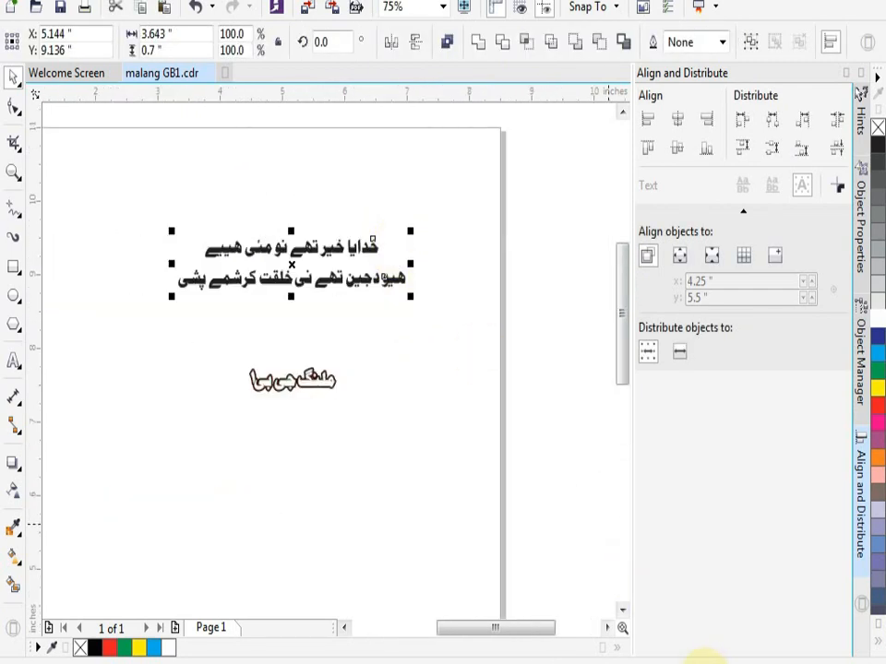
double_click(701, 658)
left_click(339, 196)
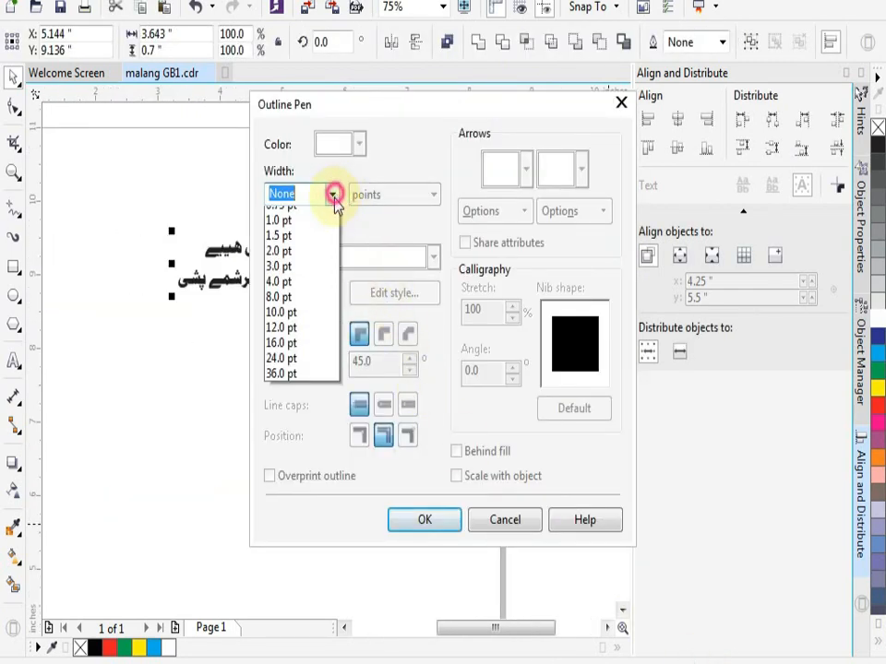
left_click(292, 337)
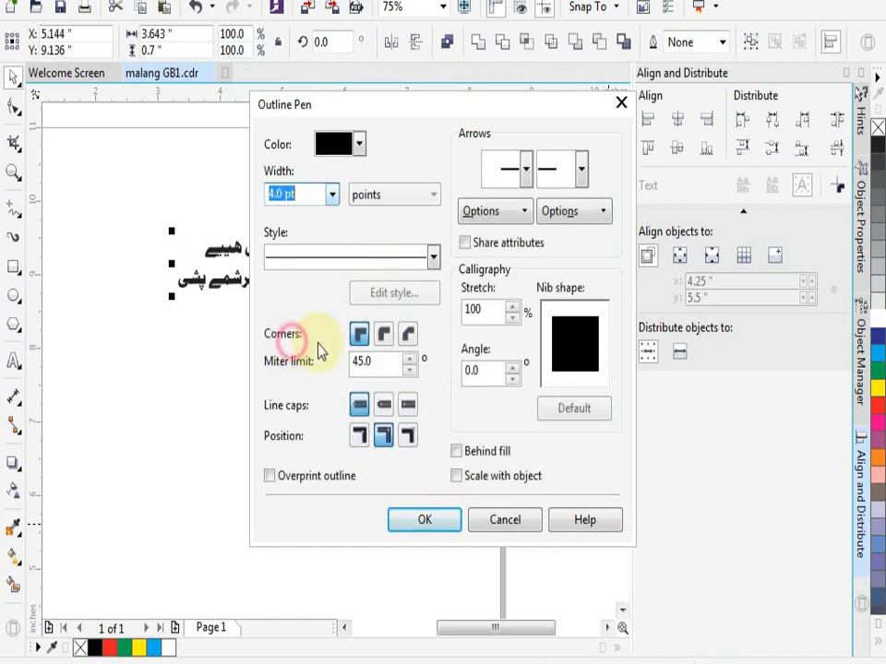
left_click(386, 335)
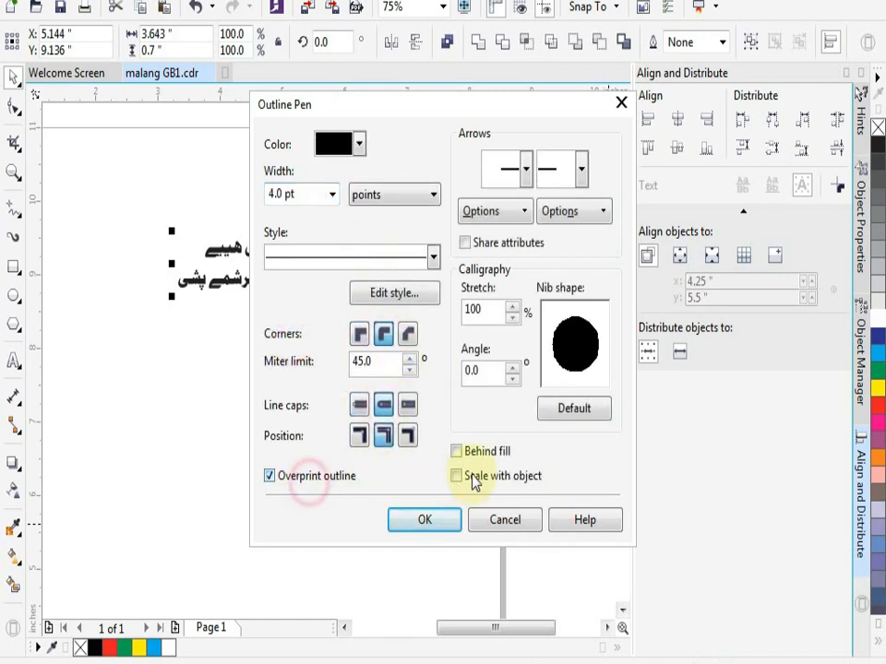
left_click(425, 522)
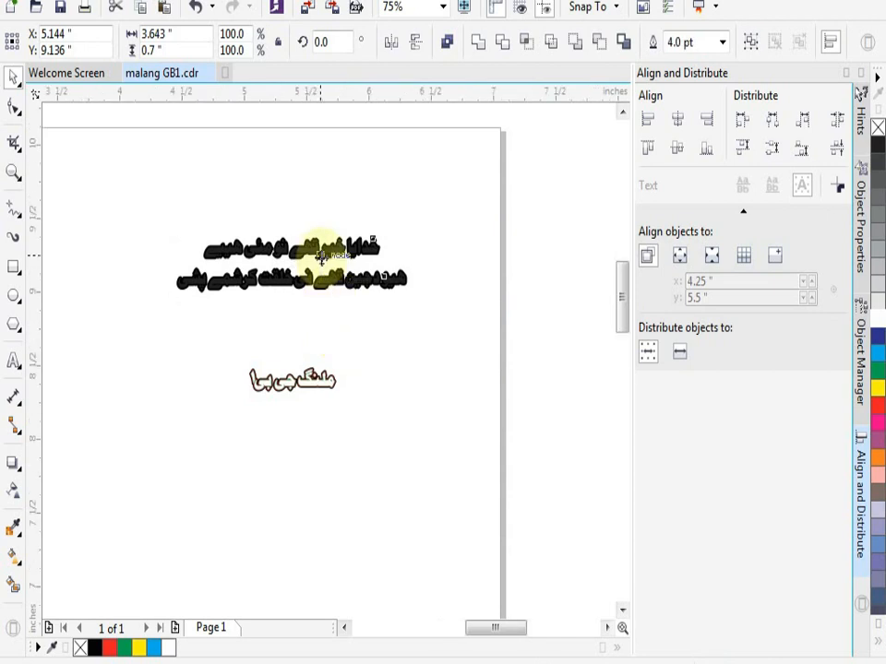
- Paste the copied red-outlined version of the short line in place and dismiss the unneeded brightness adjustment
scroll(313, 253, "up", 2)
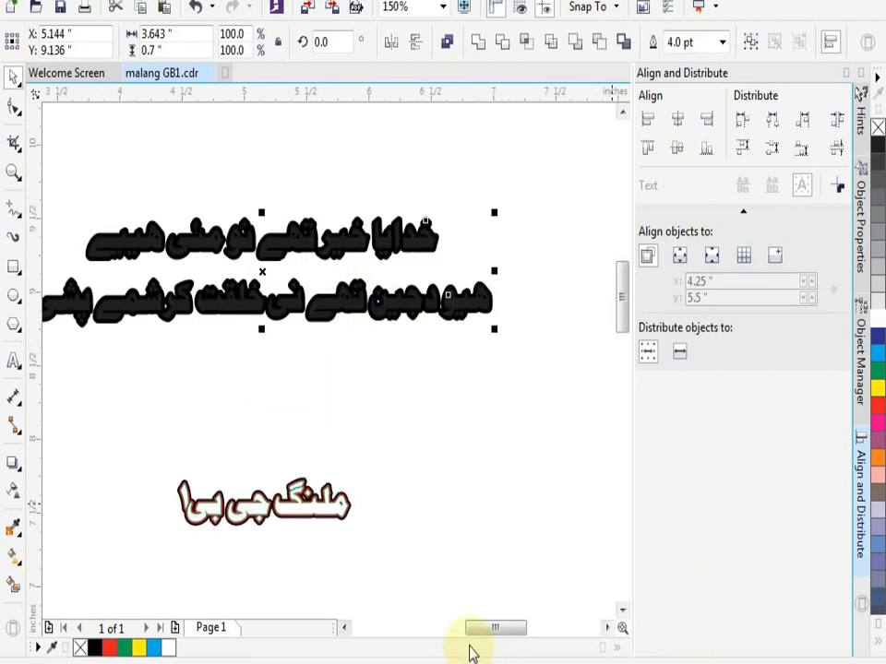
key("ctrl+v")
key("ctrl+b")
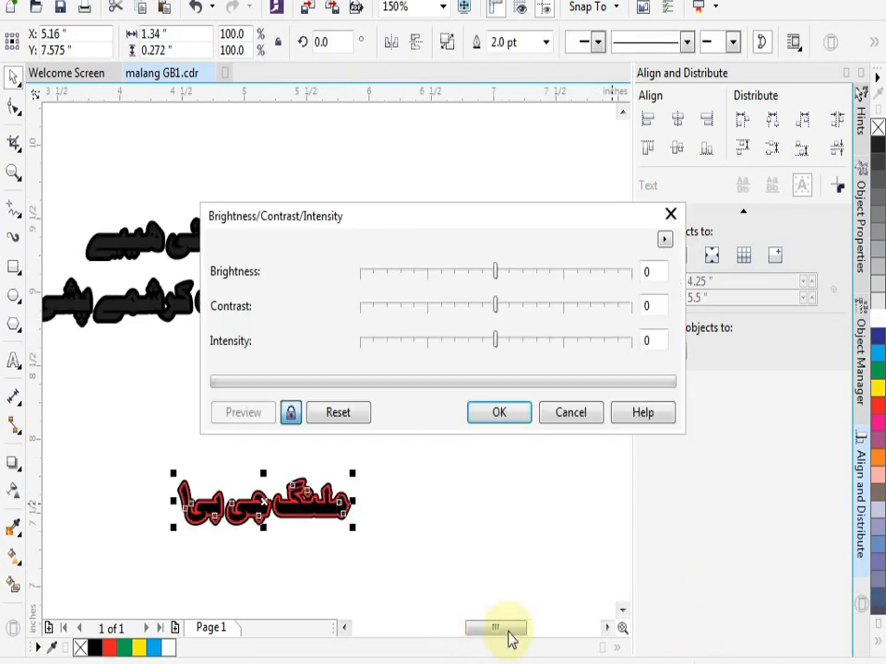
left_click(567, 417)
left_click(397, 344)
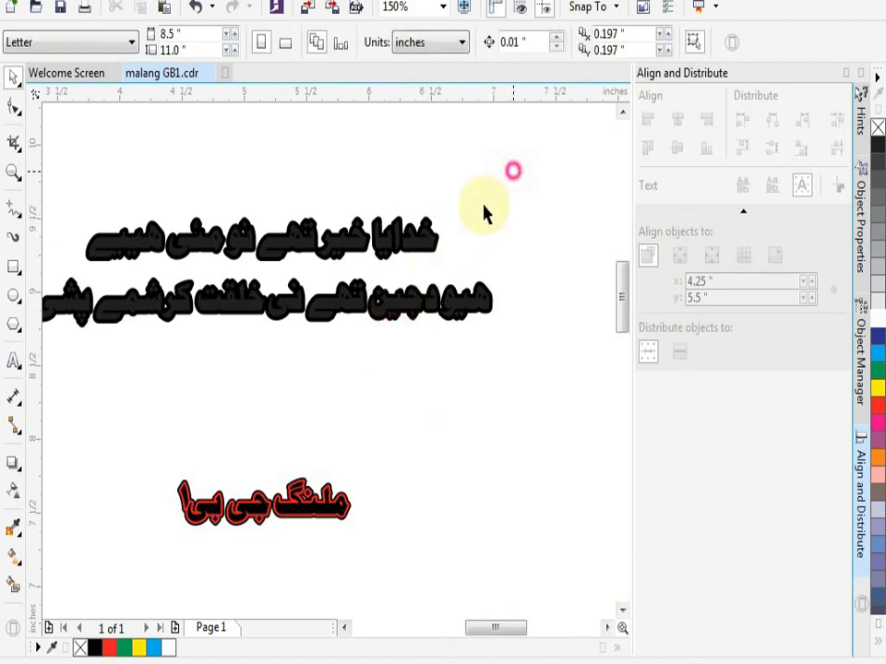
- Duplicate the two long lines in place and give the copies a 2 pt red outline
left_click_drag(85, 392, 59, 401)
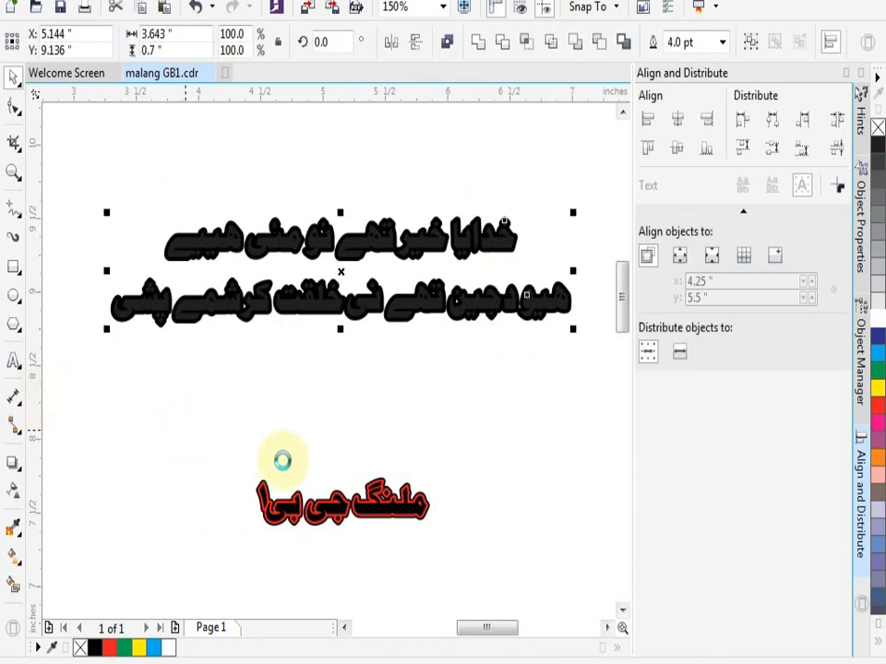
double_click(712, 663)
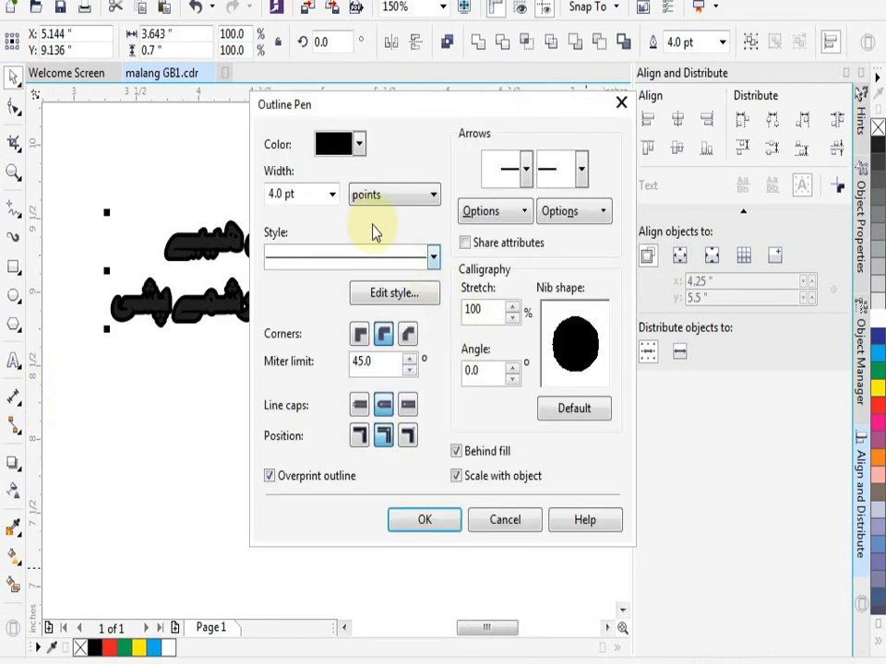
left_click(333, 194)
left_click(301, 307)
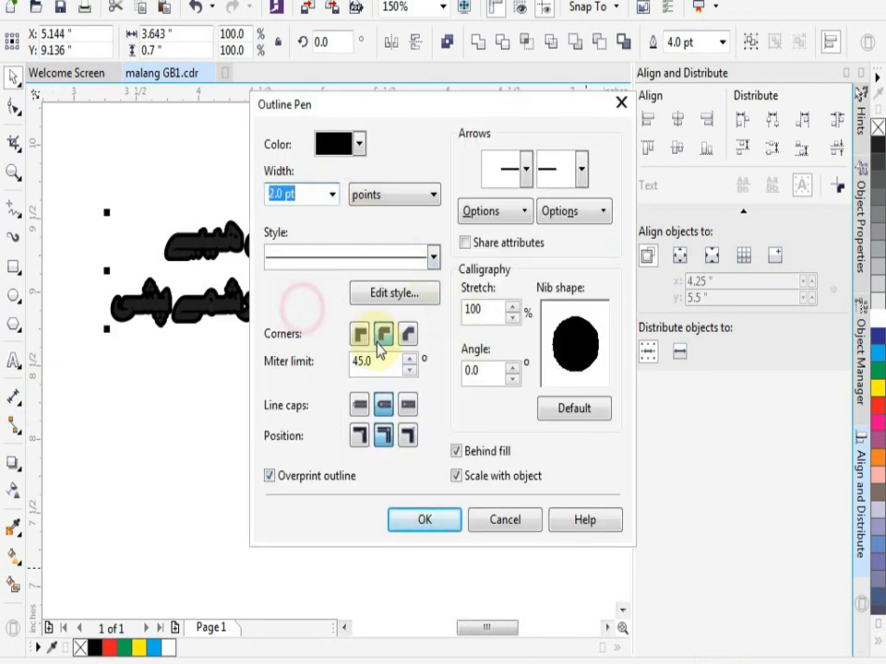
left_click(359, 145)
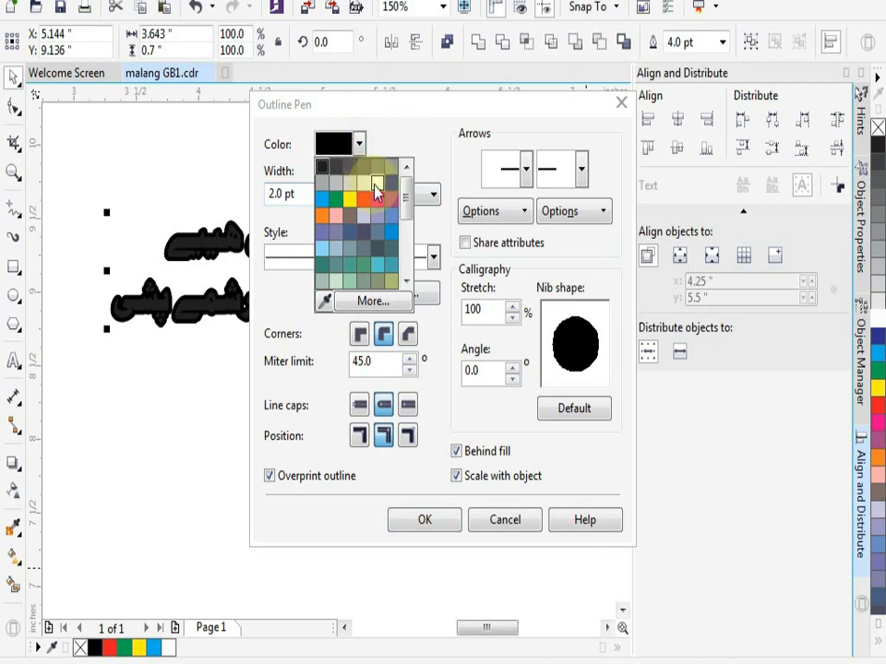
left_click(367, 201)
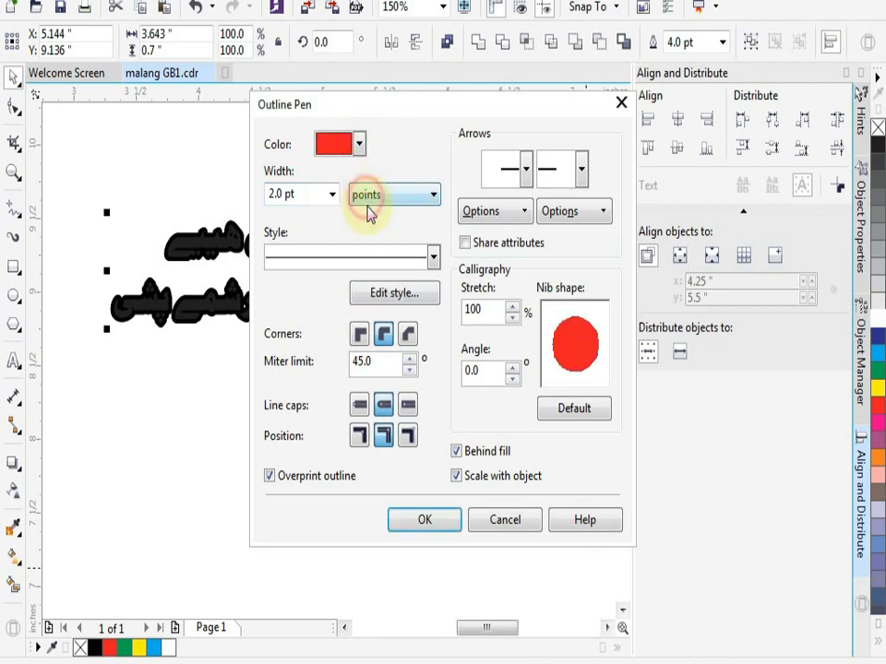
left_click(419, 522)
scroll(389, 322, "up", 2)
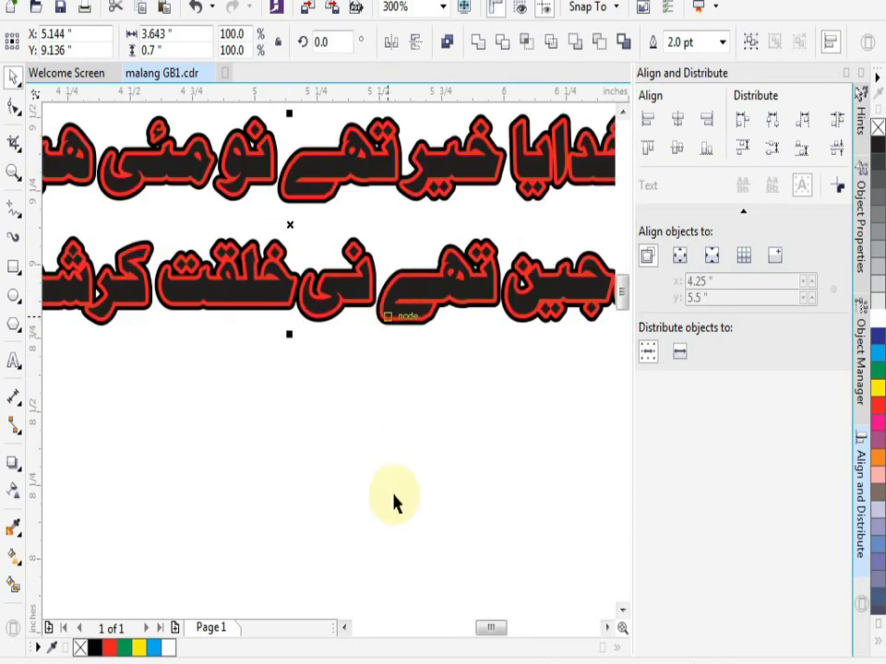
- Select all stacked copies of the two long lines and fill them with black
left_click_drag(620, 294, 621, 328)
scroll(522, 298, "down", 2)
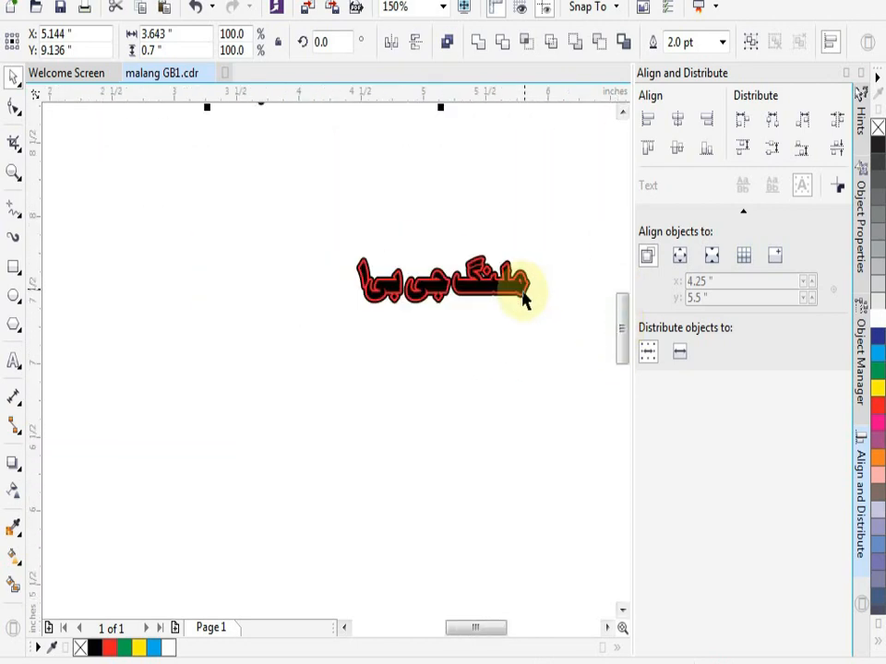
scroll(429, 226, "down", 1)
left_click_drag(624, 319, 618, 249)
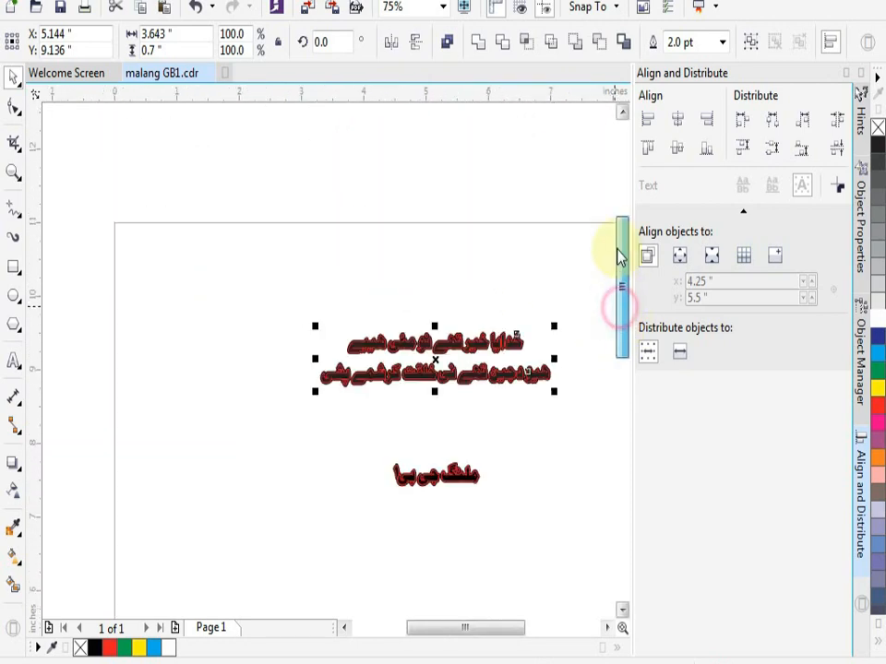
left_click_drag(269, 285, 611, 438)
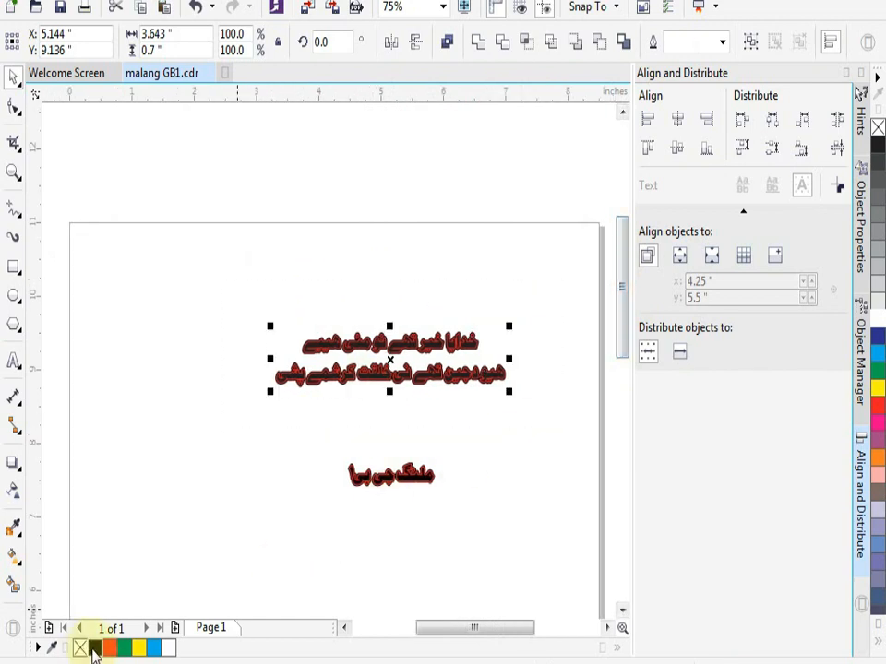
scroll(365, 403, "up", 2)
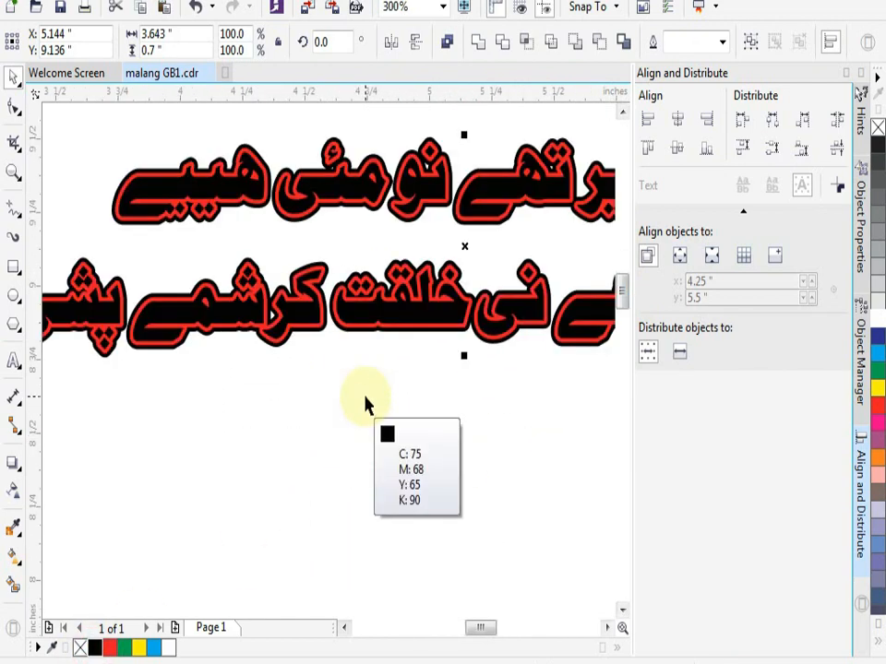
scroll(366, 403, "down", 2)
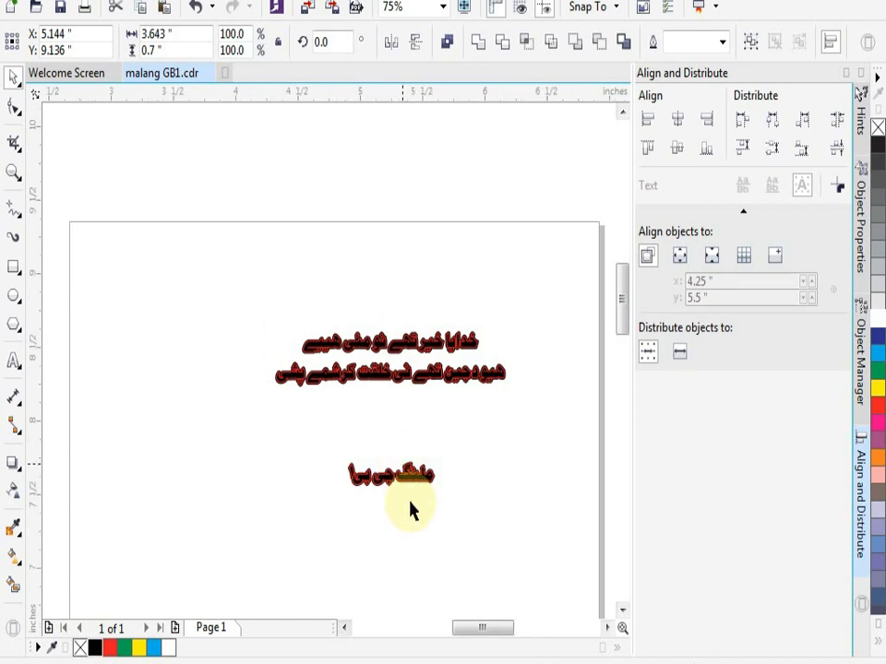
- Fill the topmost, red-outlined copy of the short line with white
scroll(413, 511, "up", 1)
scroll(413, 511, "up", 1)
left_click(349, 472)
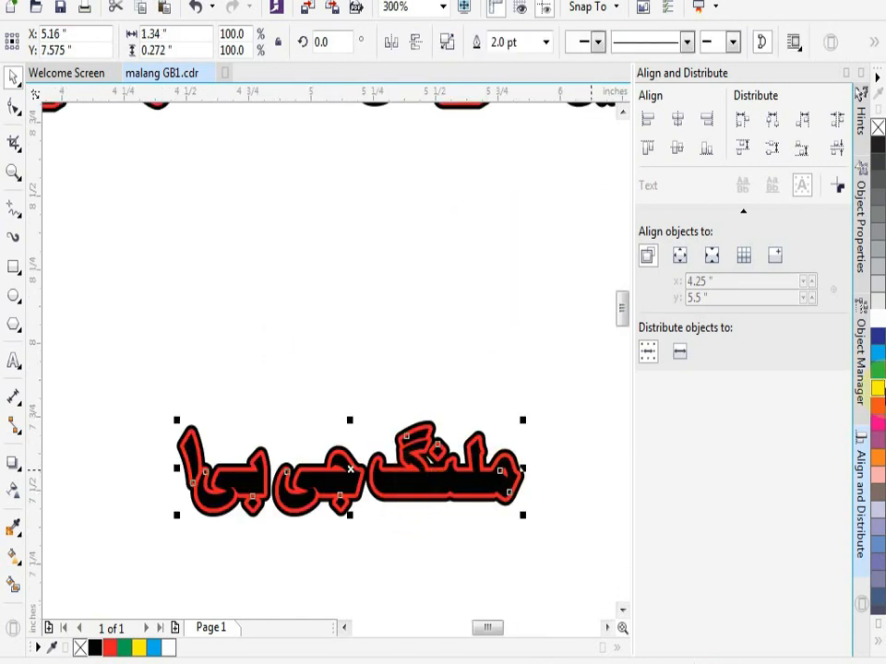
left_click(880, 323)
scroll(531, 443, "up", 1)
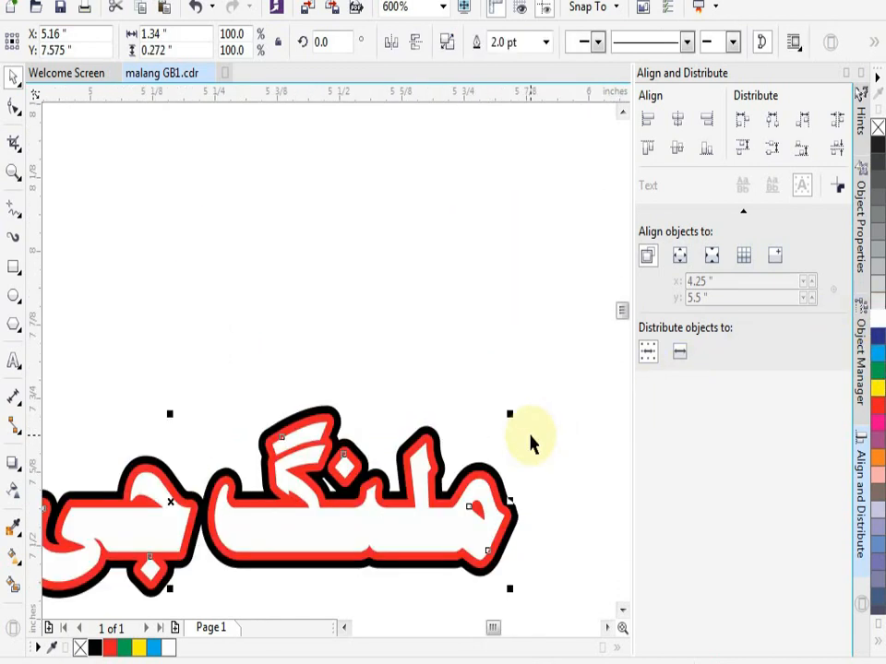
scroll(530, 439, "down", 2)
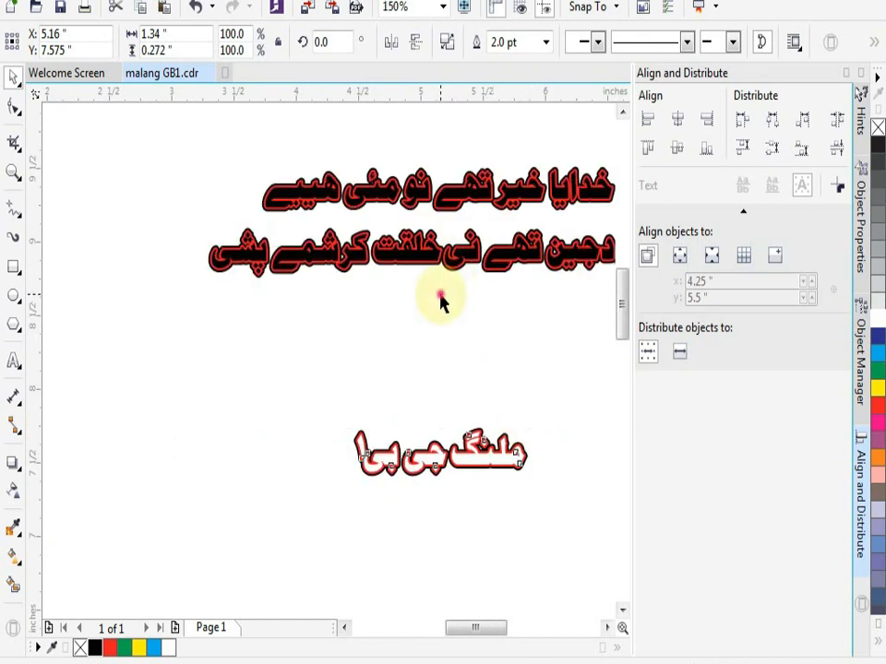
- Move the whole stacked short line up so it sits closer beneath the two long lines
left_click(458, 346)
scroll(459, 346, "down", 1)
left_click_drag(309, 208, 591, 352)
left_click(591, 349)
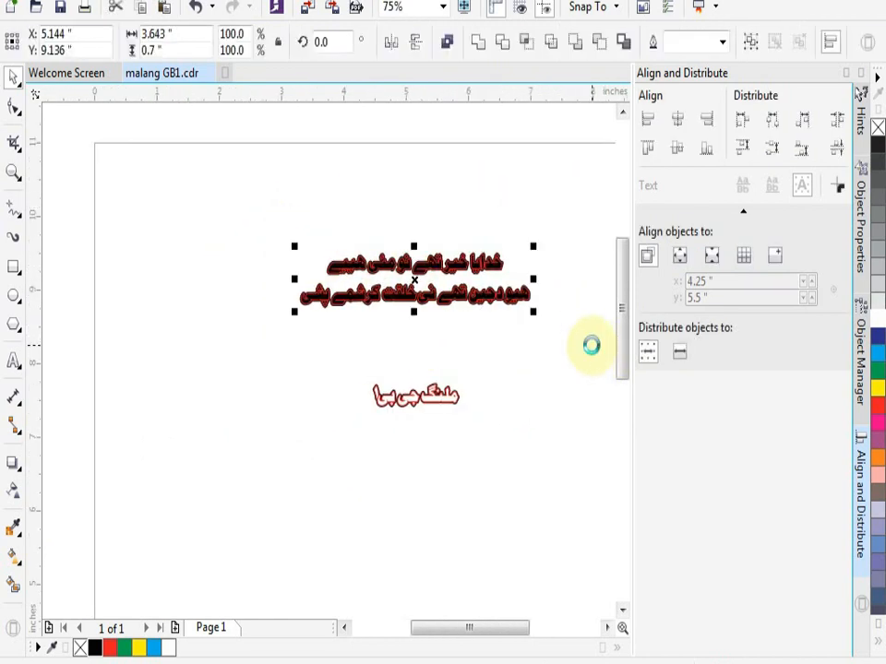
scroll(354, 354, "up", 1)
left_click_drag(356, 354, 489, 501)
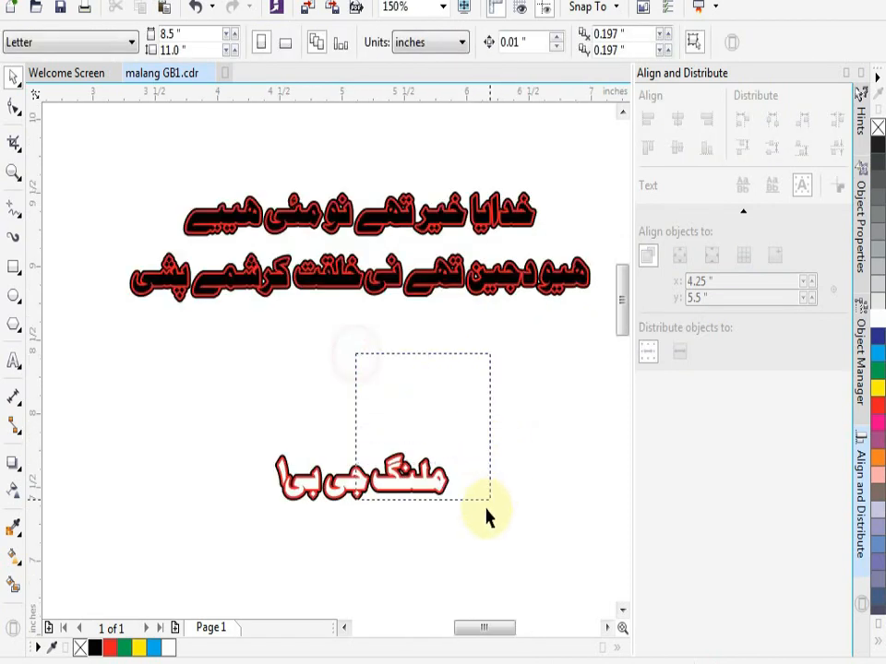
left_click_drag(323, 458, 266, 445)
left_click_drag(314, 472, 323, 374)
left_click(372, 461)
scroll(370, 445, "down", 1)
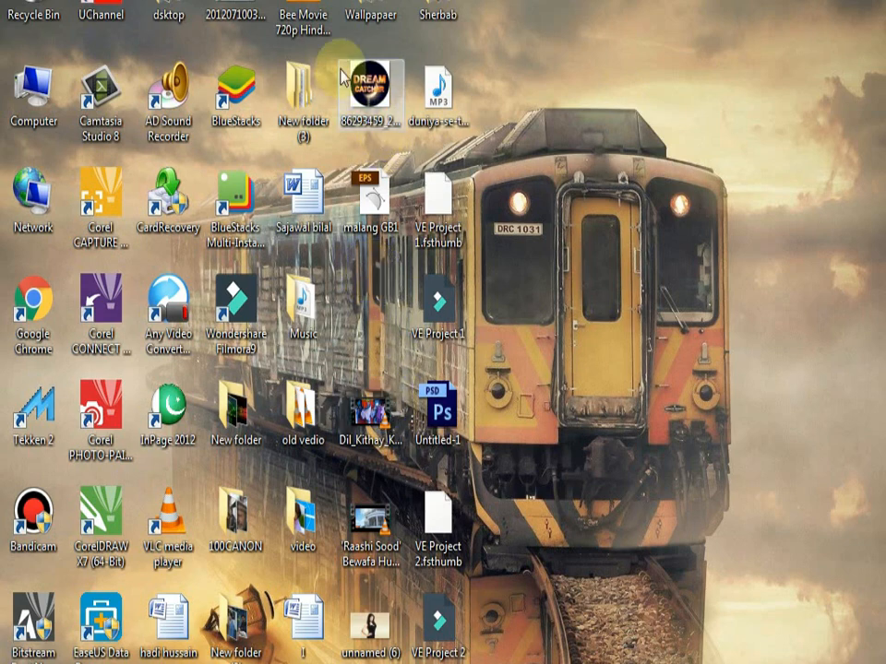
- Bring City of Dreams wallpaper (1) from the desktop's New folder into the CorelDRAW document, placing it beside the page
double_click(244, 406)
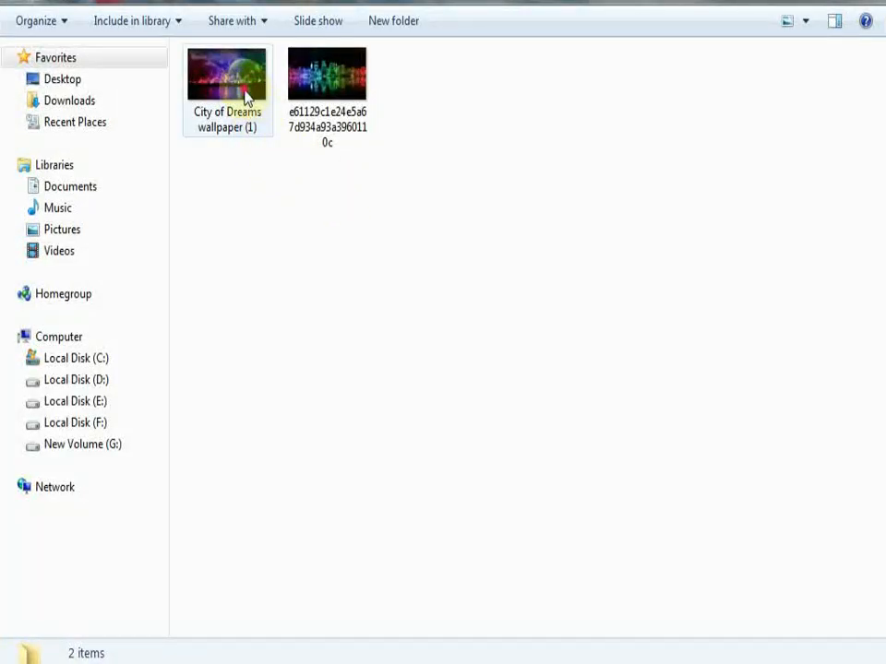
left_click_drag(248, 99, 419, 240)
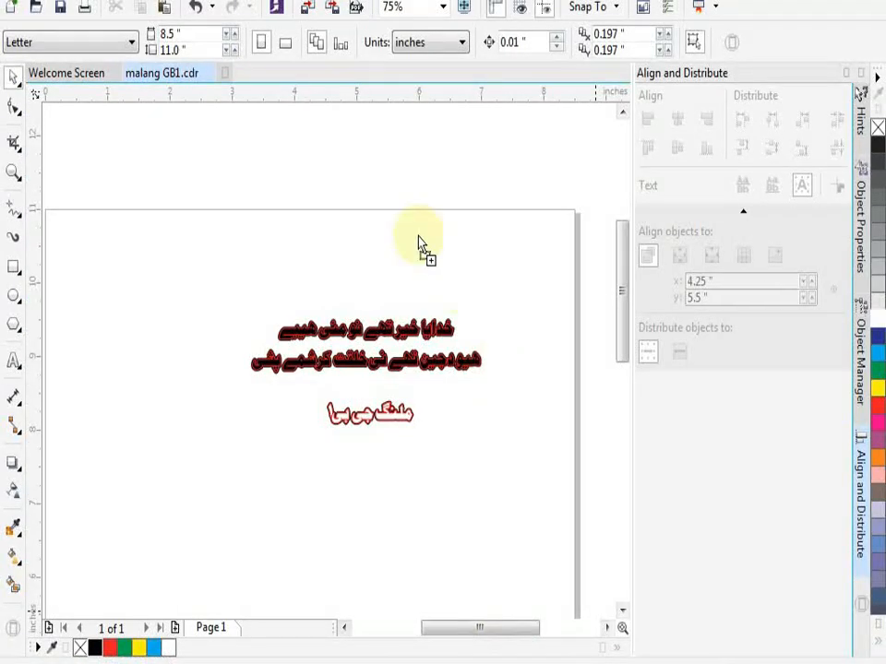
left_click_drag(155, 391, 477, 372)
scroll(185, 383, "down", 4)
left_click(454, 402)
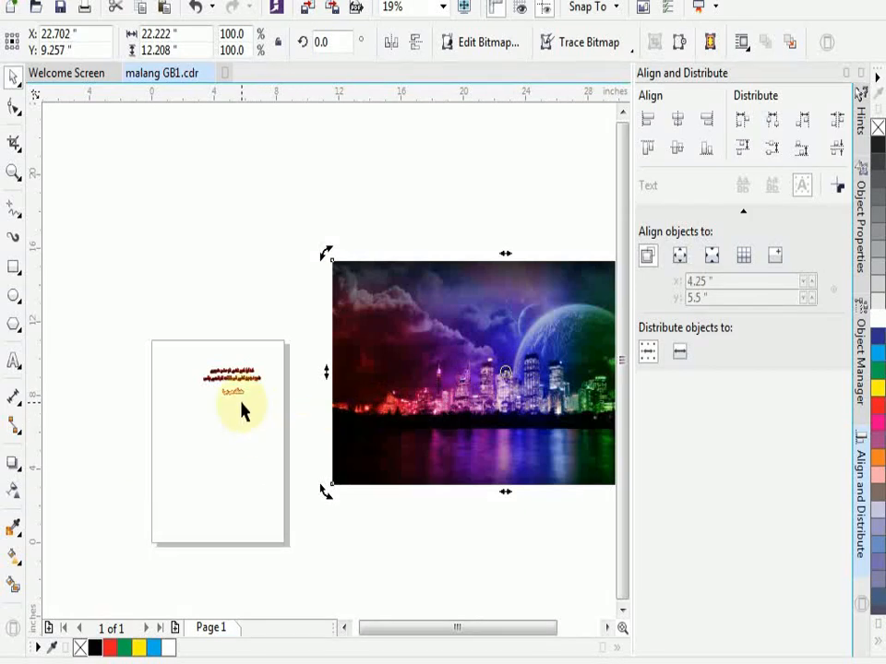
- Move the city wallpaper image so that it overlaps the page
scroll(242, 412, "up", 2)
left_click(275, 408)
left_click(468, 391)
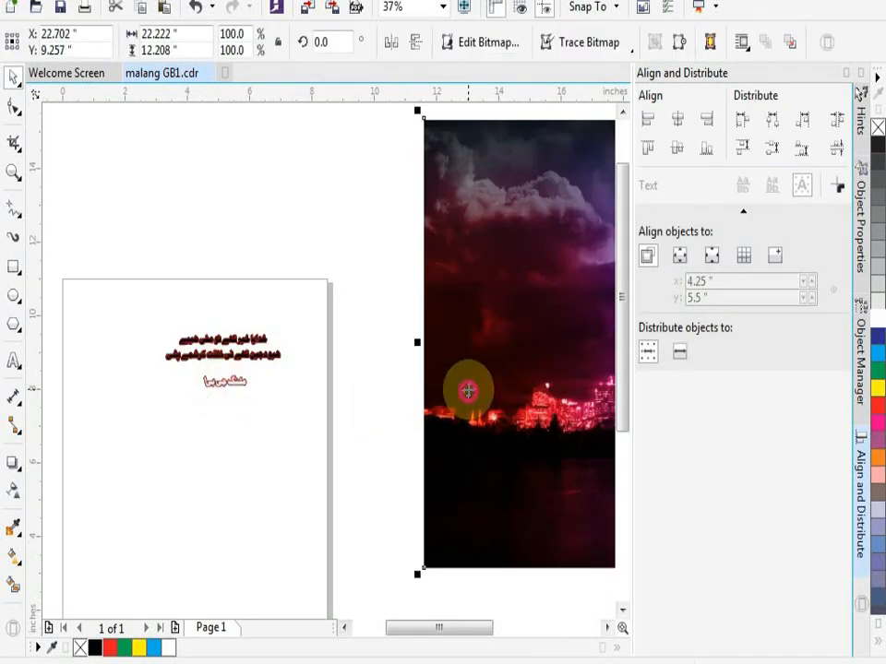
left_click_drag(468, 391, 482, 457)
- Scale the city wallpaper image down proportionally to about 5.0 × 2.8 inches
scroll(340, 451, "down", 4)
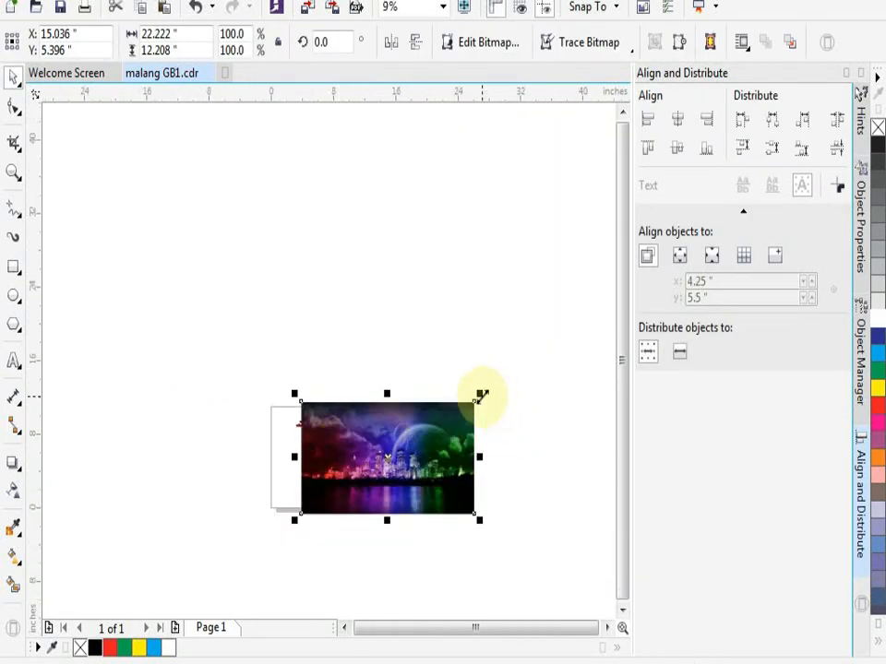
left_click_drag(484, 394, 362, 472)
left_click(401, 463)
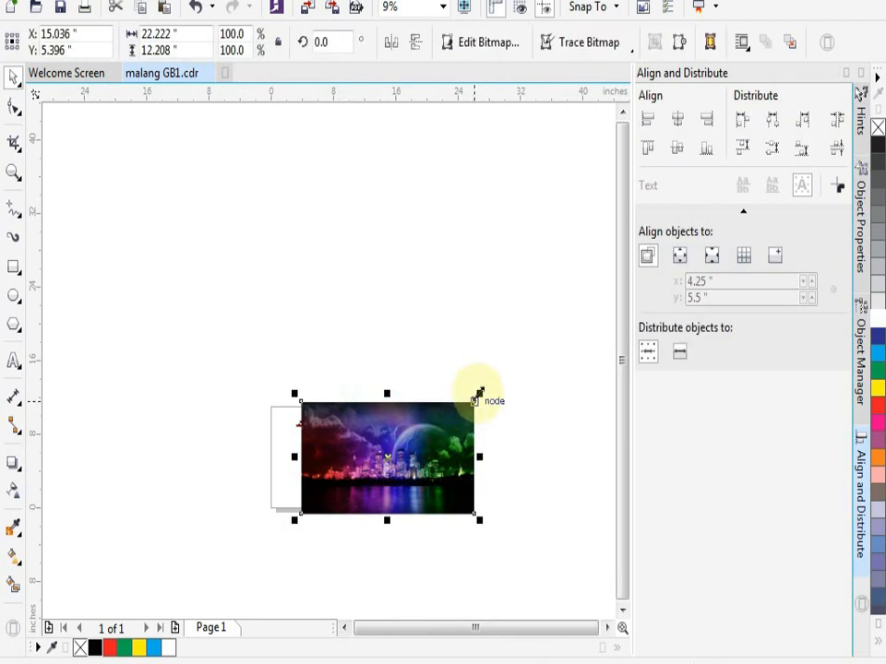
left_click_drag(479, 397, 365, 446)
double_click(437, 419)
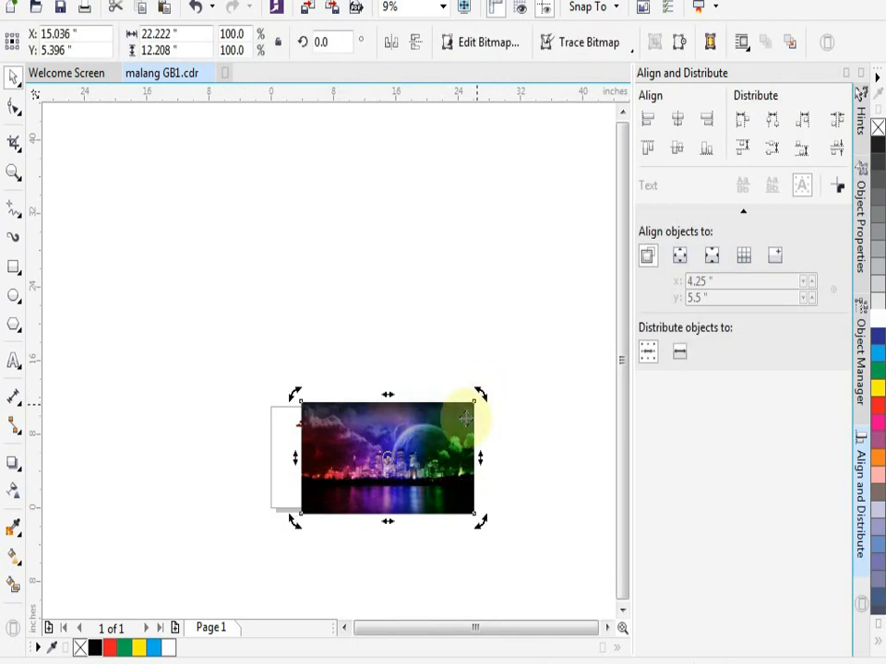
left_click_drag(482, 394, 260, 411)
scroll(304, 443, "up", 1)
scroll(305, 443, "up", 1)
scroll(336, 406, "up", 2)
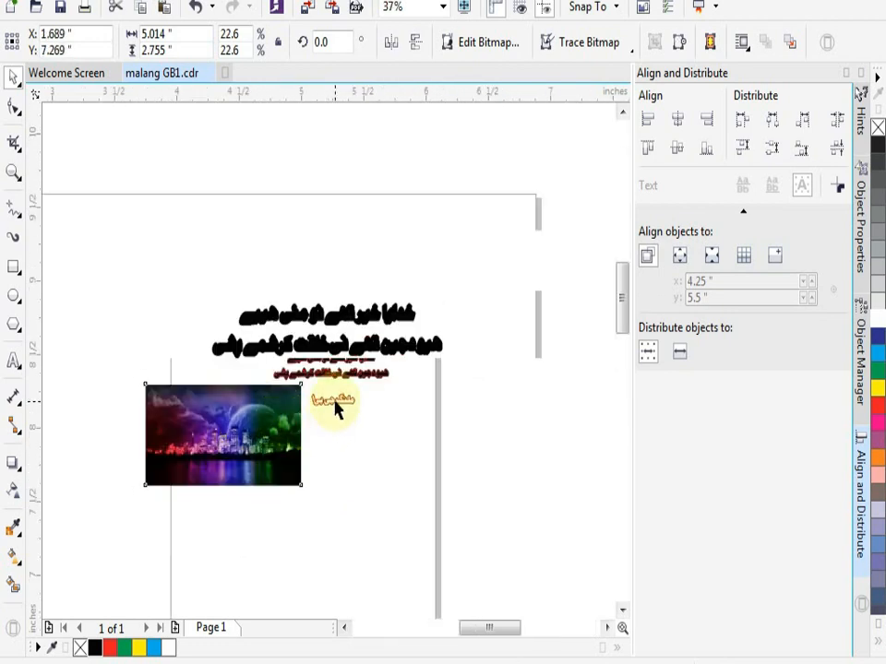
- Reduce the city wallpaper to about 4.0 × 2.2 inches and place it beside the short text line
left_click_drag(181, 442, 222, 419)
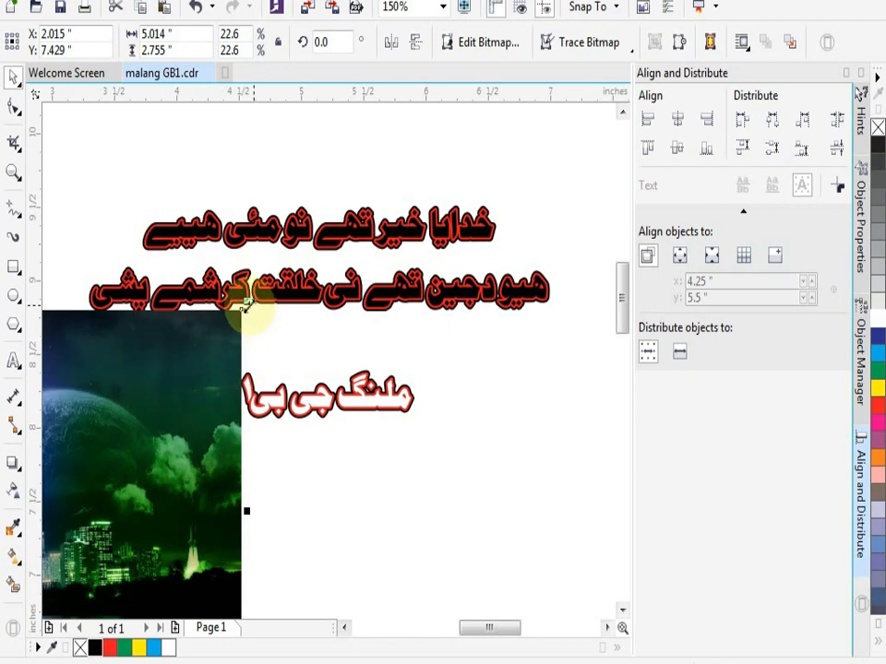
left_click_drag(228, 330, 122, 387)
left_click_drag(112, 466, 204, 388)
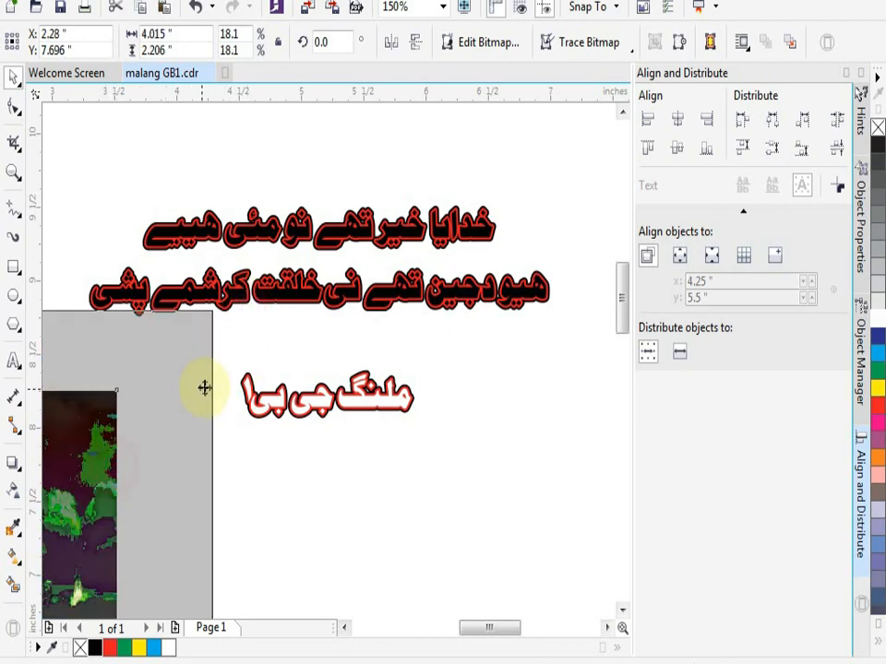
- PowerClip the city wallpaper inside the white-filled top copy of the short text line
scroll(257, 397, "up", 2)
scroll(242, 404, "up", 3)
scroll(225, 410, "down", 2)
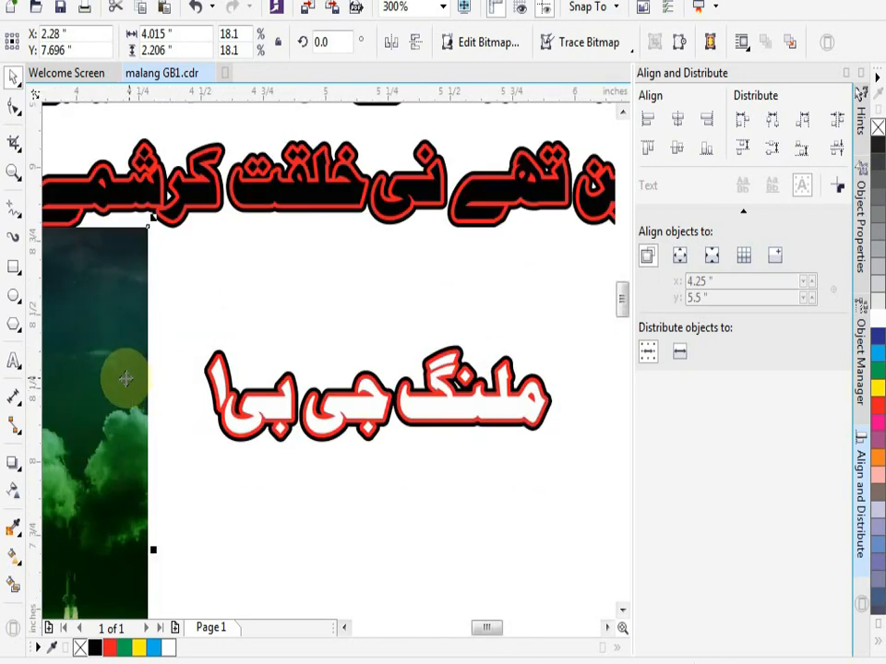
right_click(125, 377)
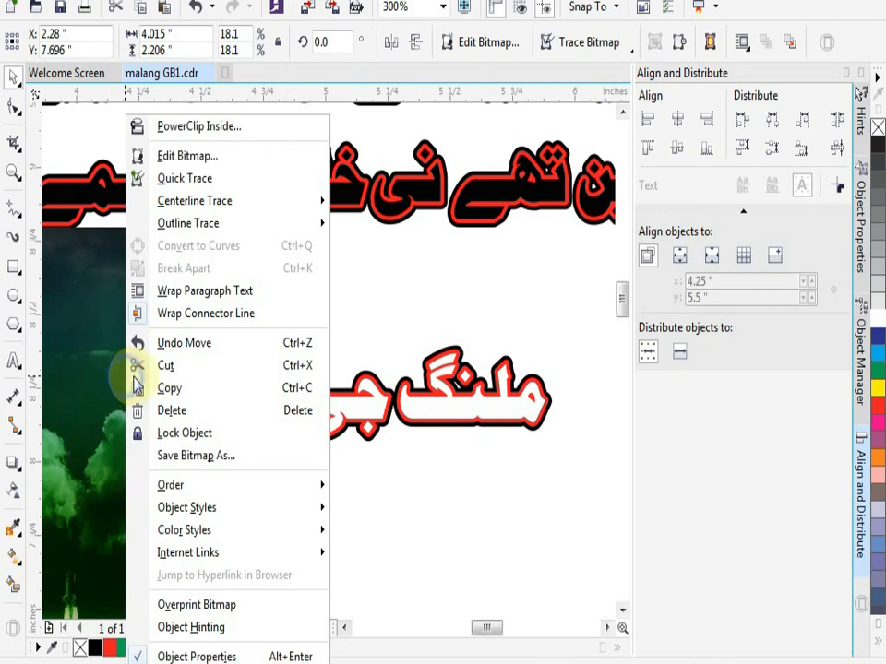
left_click(191, 125)
left_click(347, 355)
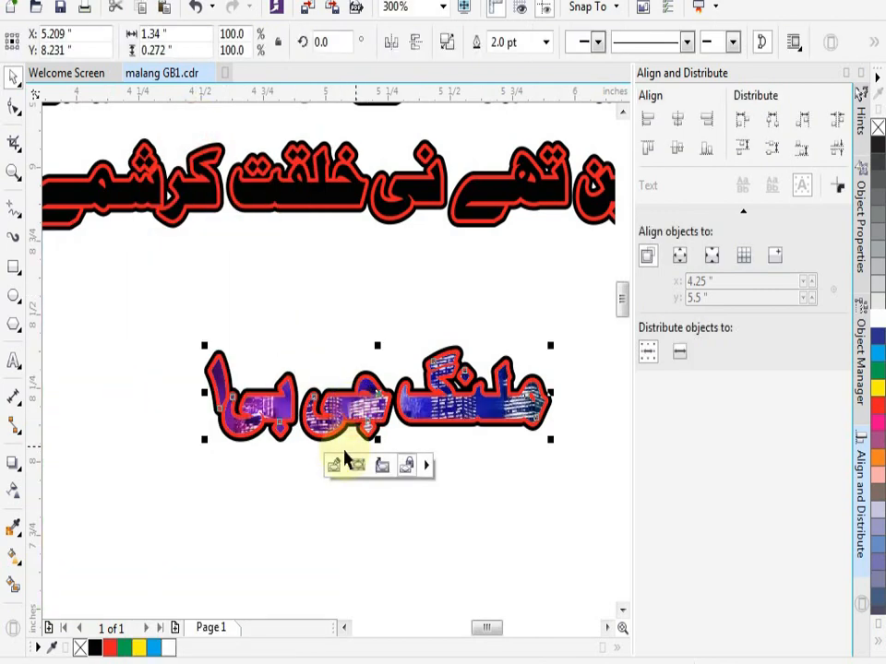
- Edit the PowerClip contents, shifting the wallpaper so the planet and green clouds fill the short line's letters, and finish editing
scroll(343, 462, "up", 1)
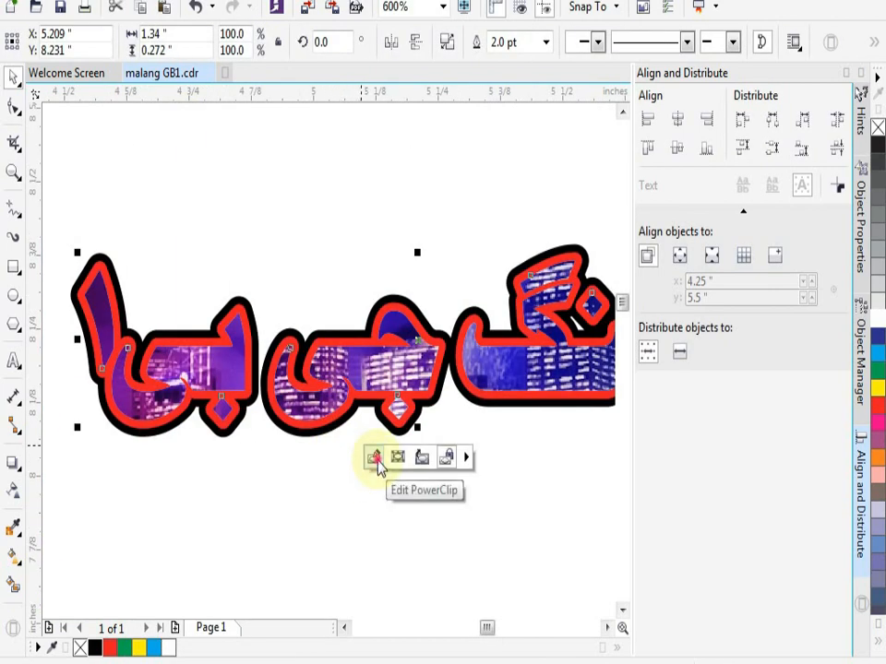
left_click(374, 459)
scroll(406, 472, "down", 3)
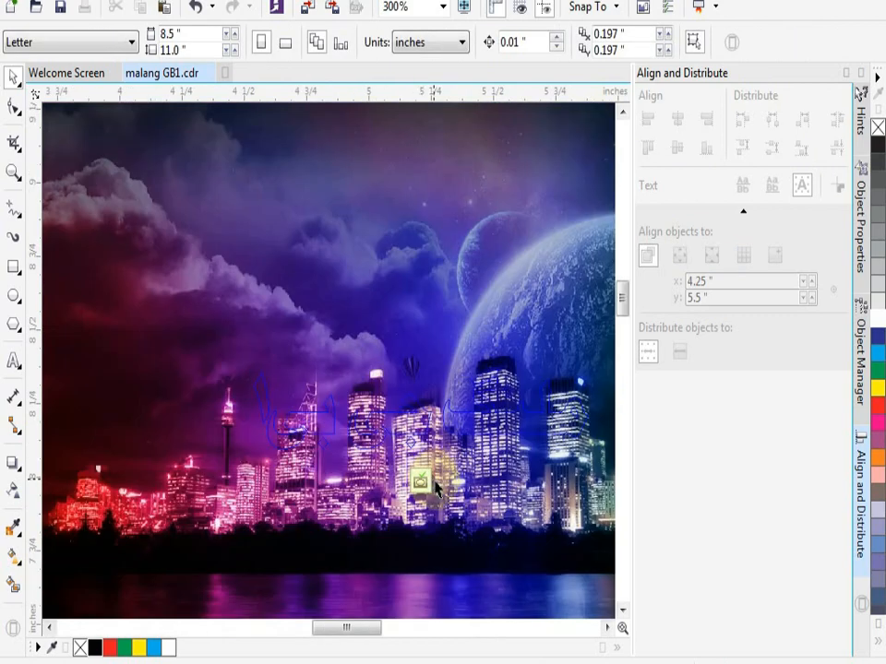
left_click(478, 499)
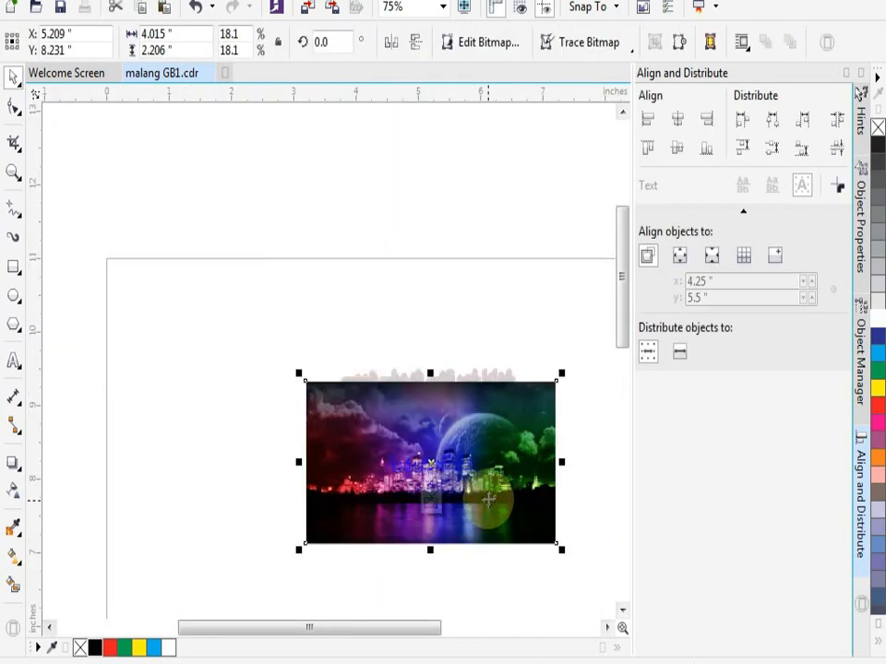
scroll(471, 498, "up", 2)
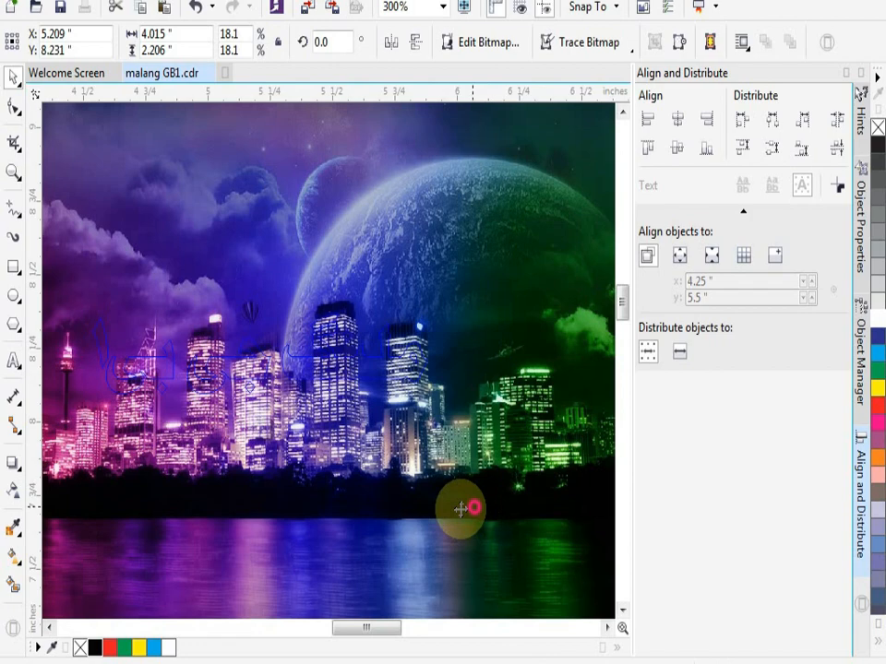
left_click_drag(460, 508, 306, 559)
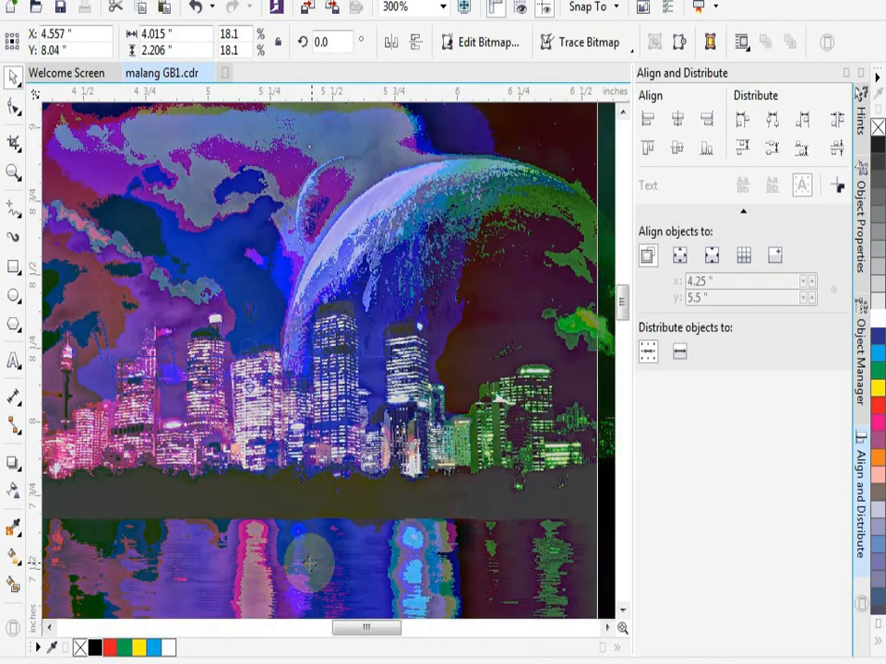
scroll(387, 534, "down", 1)
scroll(406, 522, "down", 2)
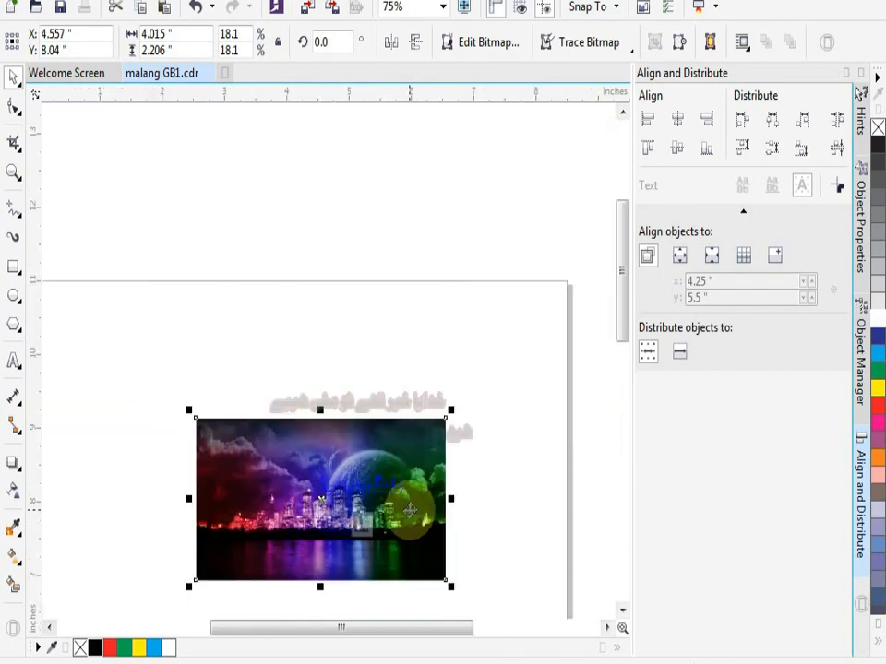
left_click_drag(411, 510, 388, 505)
scroll(390, 510, "up", 1)
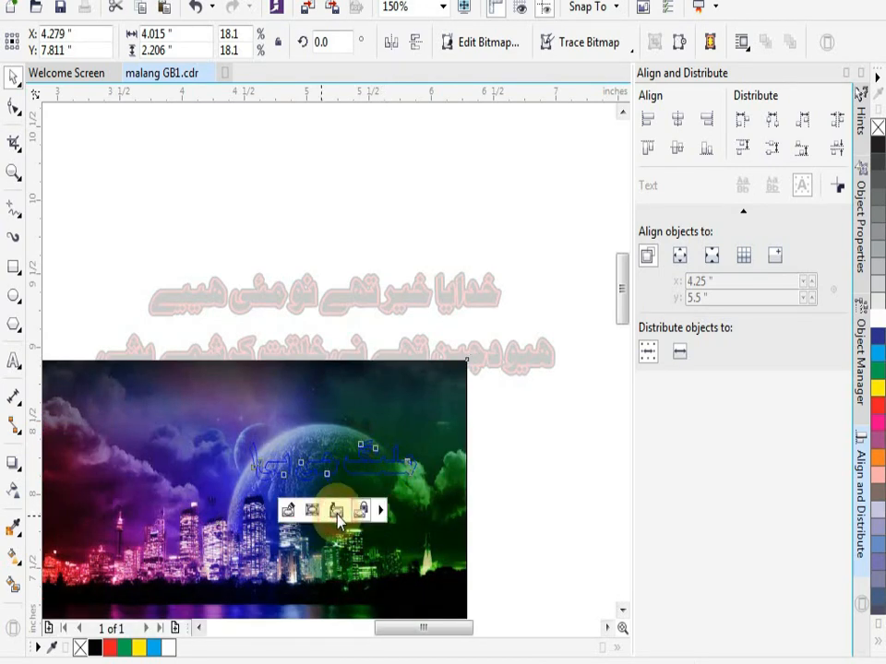
left_click(336, 514)
left_click(474, 499)
scroll(376, 473, "up", 2)
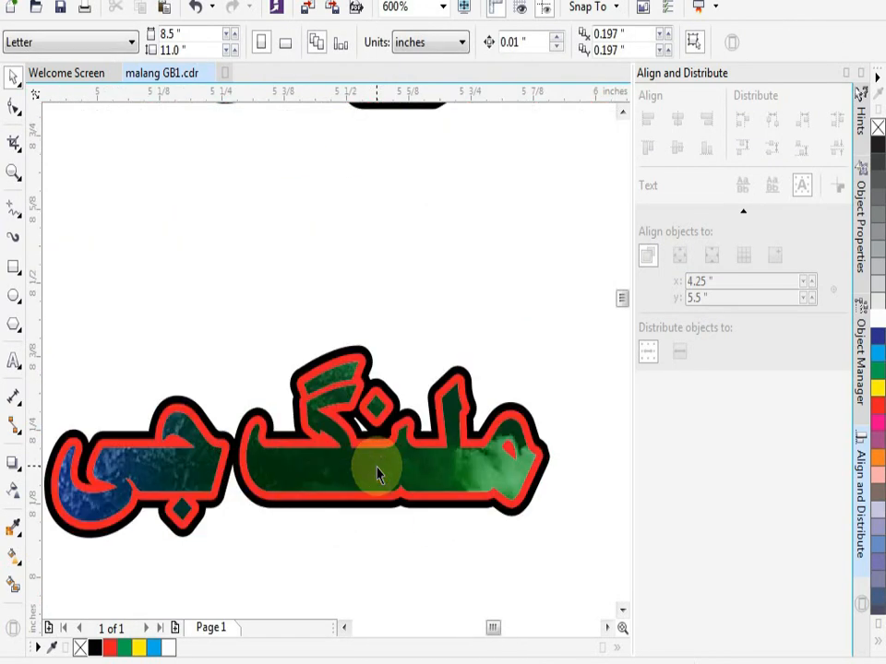
- Reopen the PowerClip contents and move the wallpaper up so the water reflections fill the short line's letters, and finish editing
scroll(376, 474, "down", 1)
left_click(376, 475)
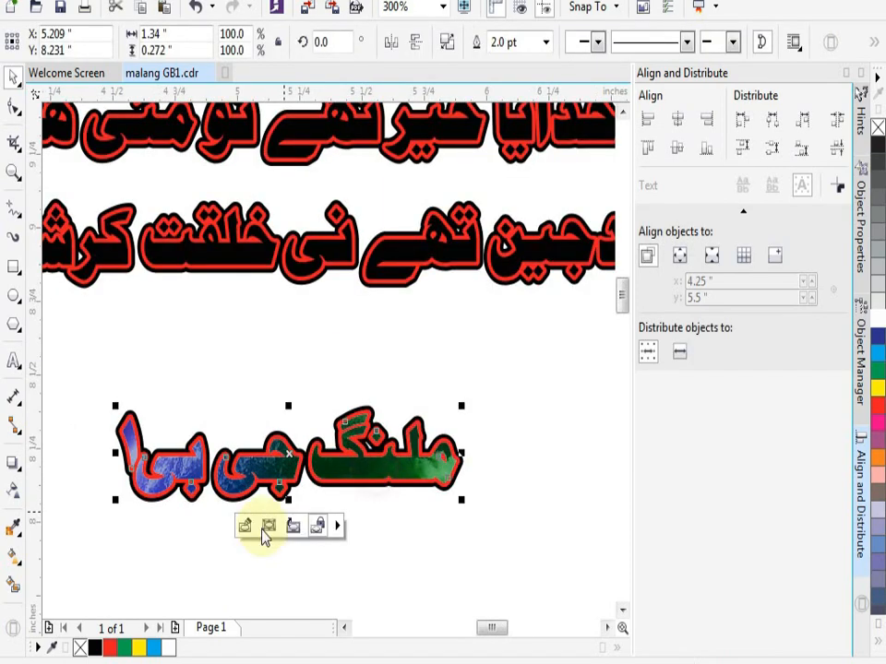
left_click(289, 527)
left_click(443, 467)
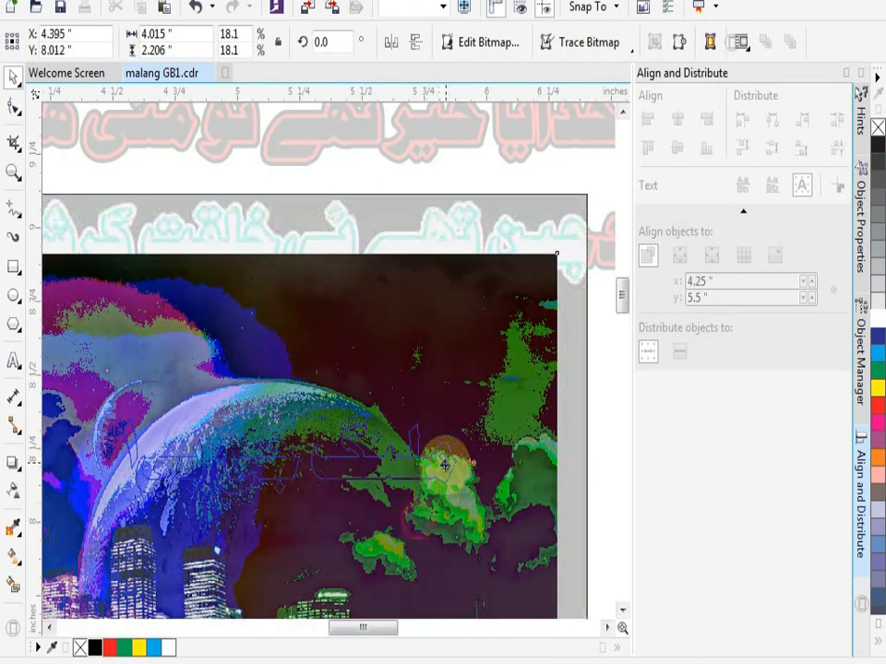
left_click_drag(456, 508, 473, 455)
left_click_drag(432, 524, 468, 464)
left_click_drag(444, 509, 465, 470)
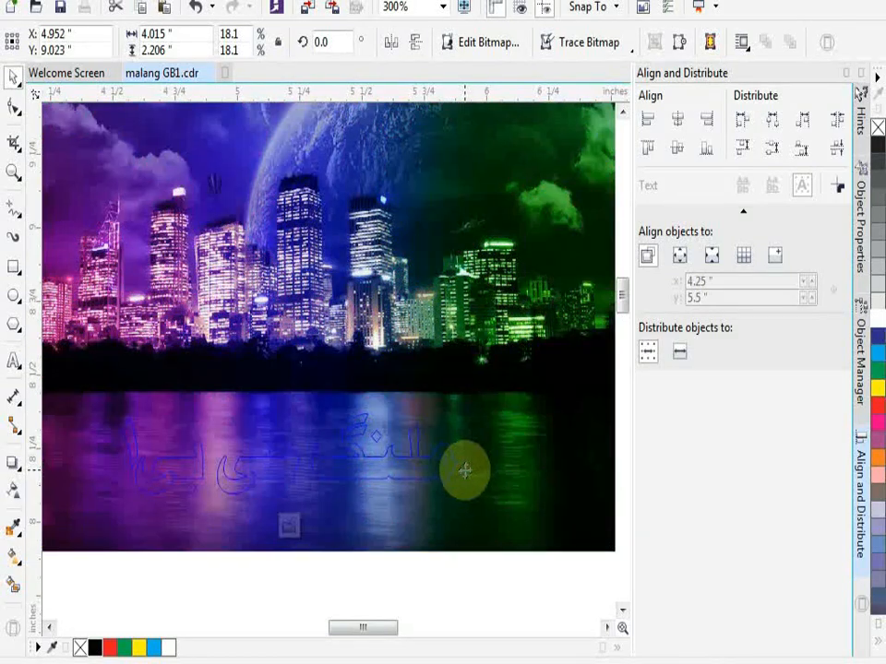
left_click(290, 526)
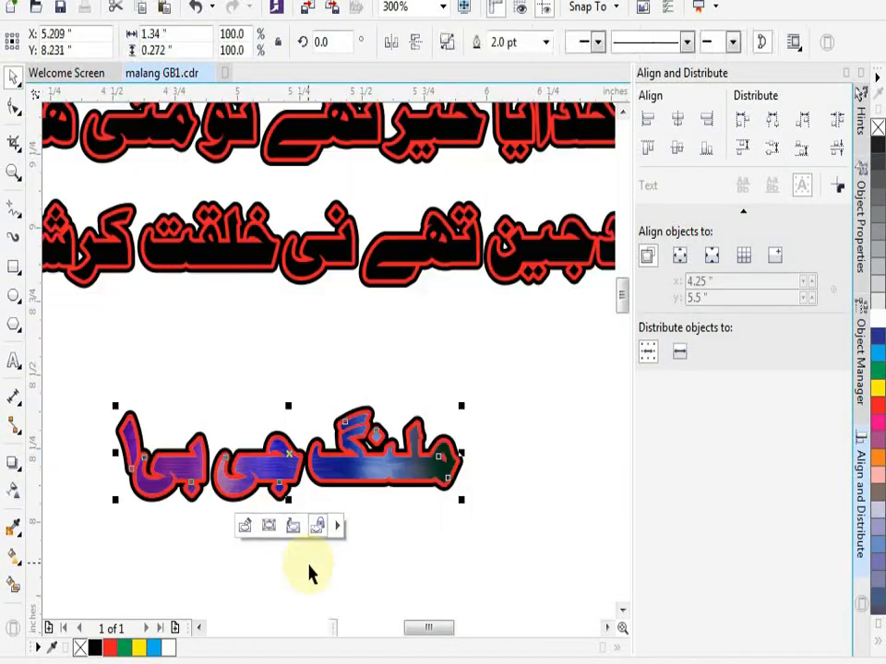
- Try stretching the picture-filled copy of the short line to about 0.39 inches tall, and undo the stretch
scroll(413, 452, "up", 1)
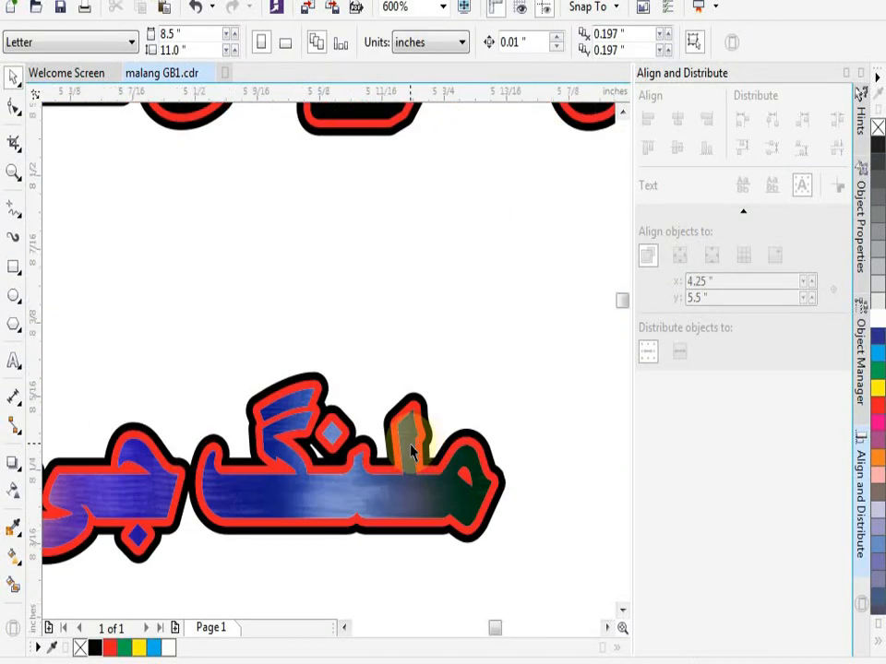
scroll(412, 452, "up", 1)
scroll(411, 452, "up", 1)
scroll(411, 453, "down", 3)
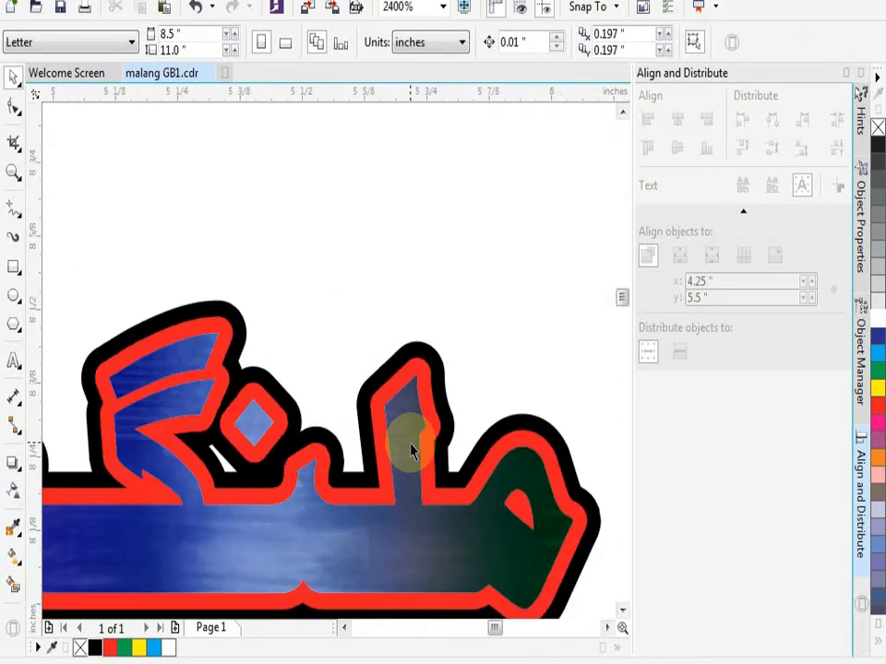
left_click(406, 454)
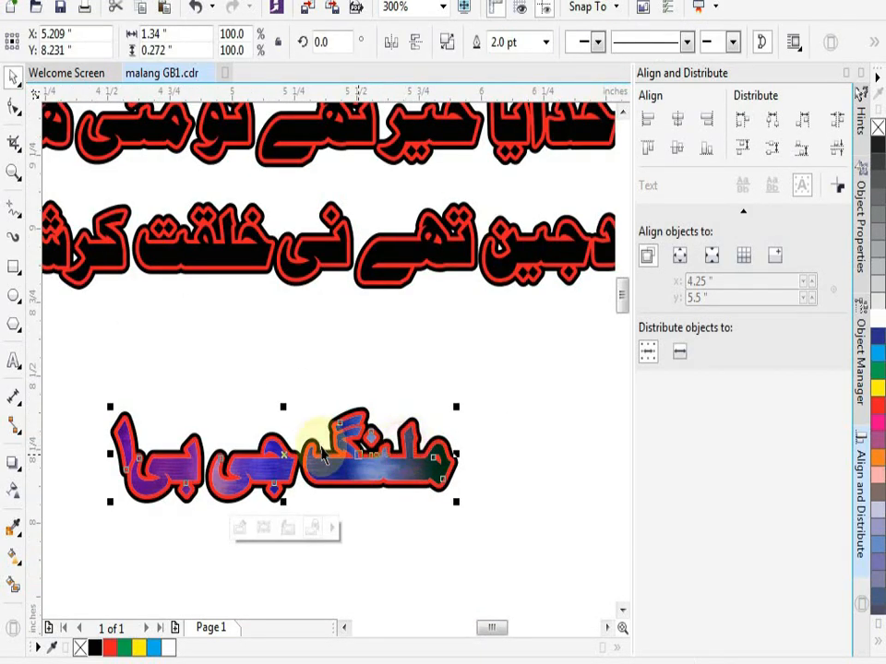
left_click_drag(285, 408, 285, 371)
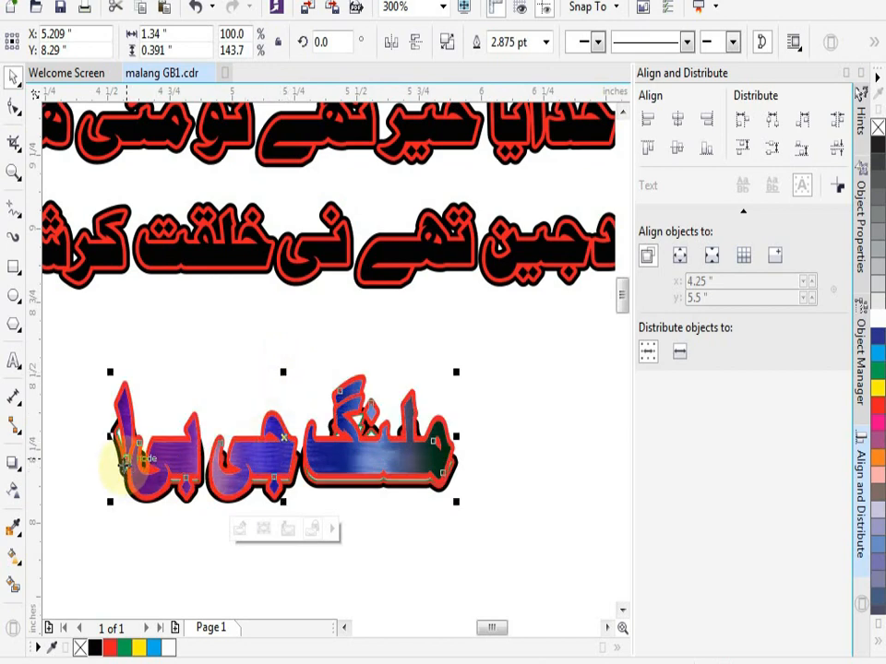
key("ctrl+z")
- Undo the PowerClip and its content moves, back to the white-filled short line with the wallpaper beside it
left_click(406, 472, "ctrl")
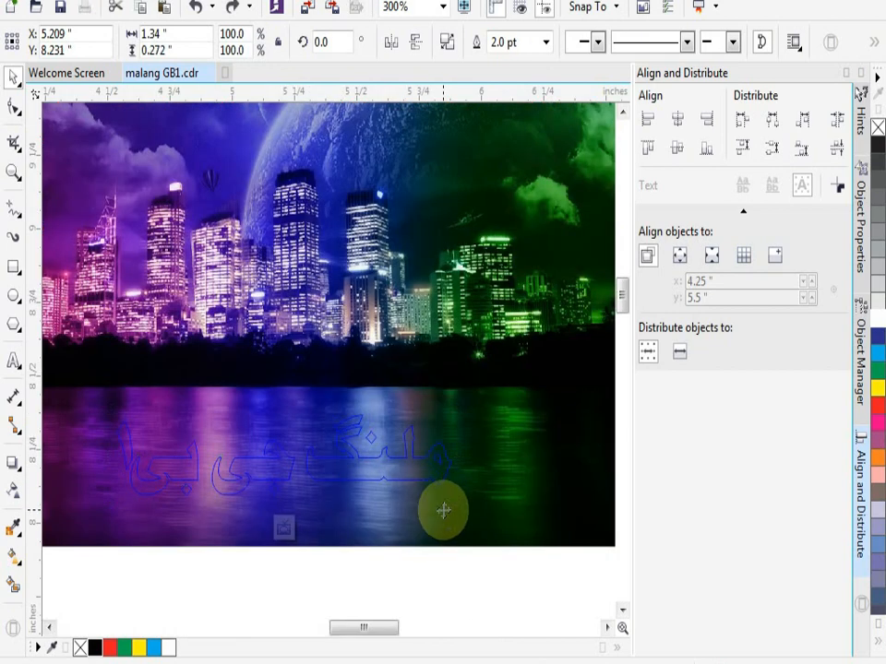
left_click(443, 509, "ctrl")
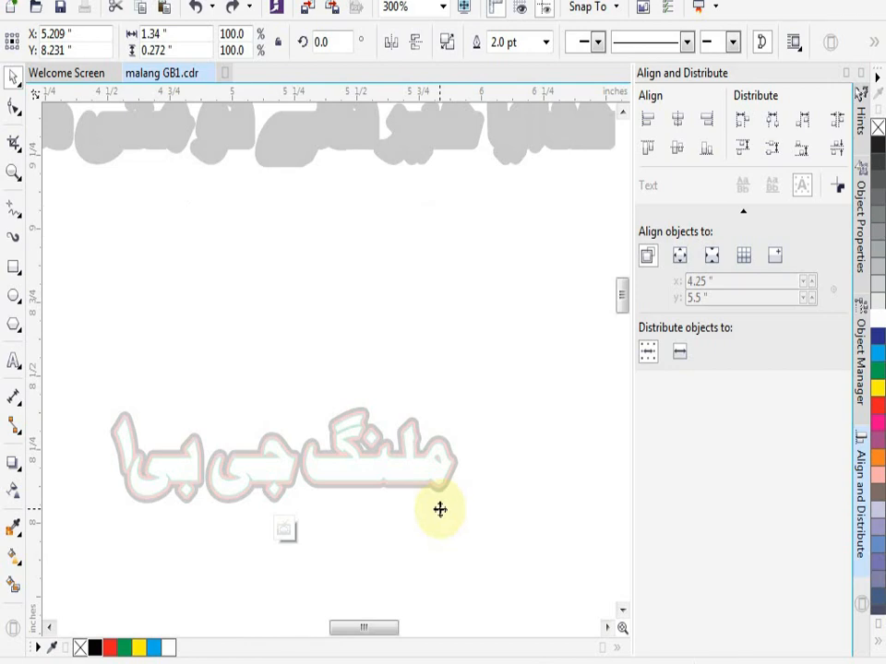
key("ctrl+z")
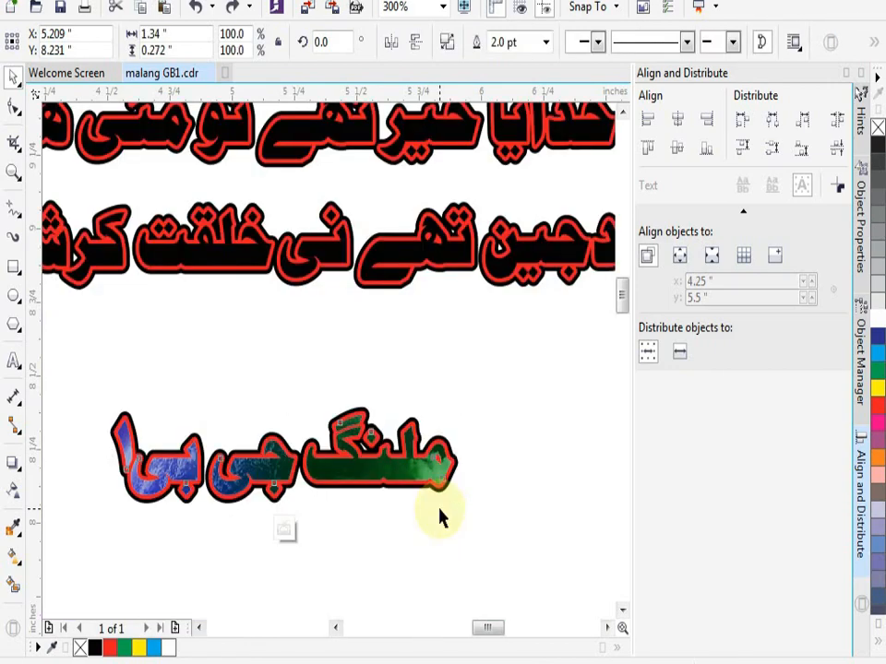
key("ctrl+z")
key("ctrl+z")
key("ctrl+z")
key("ctrl+z")
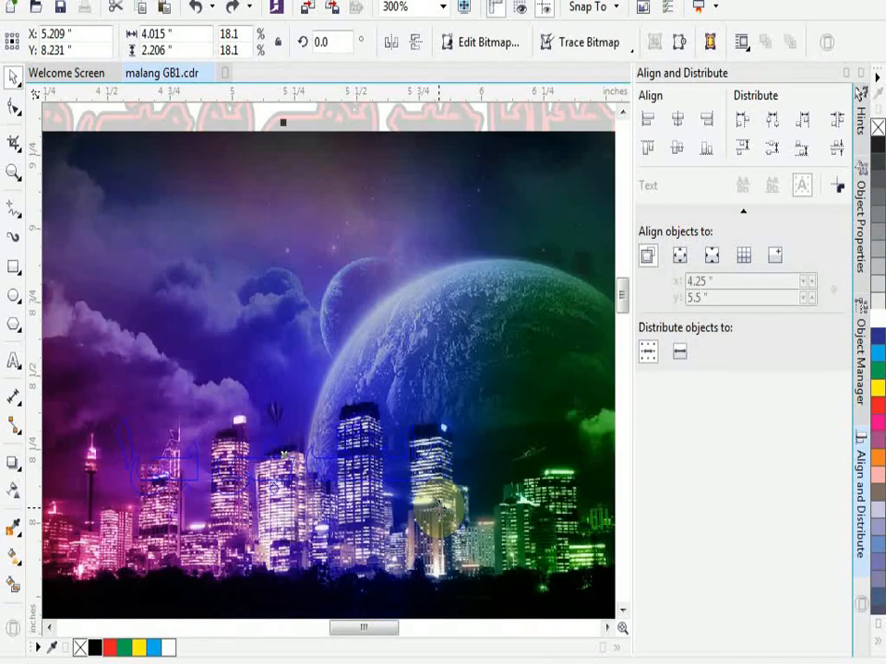
key("ctrl+z")
key("ctrl+z")
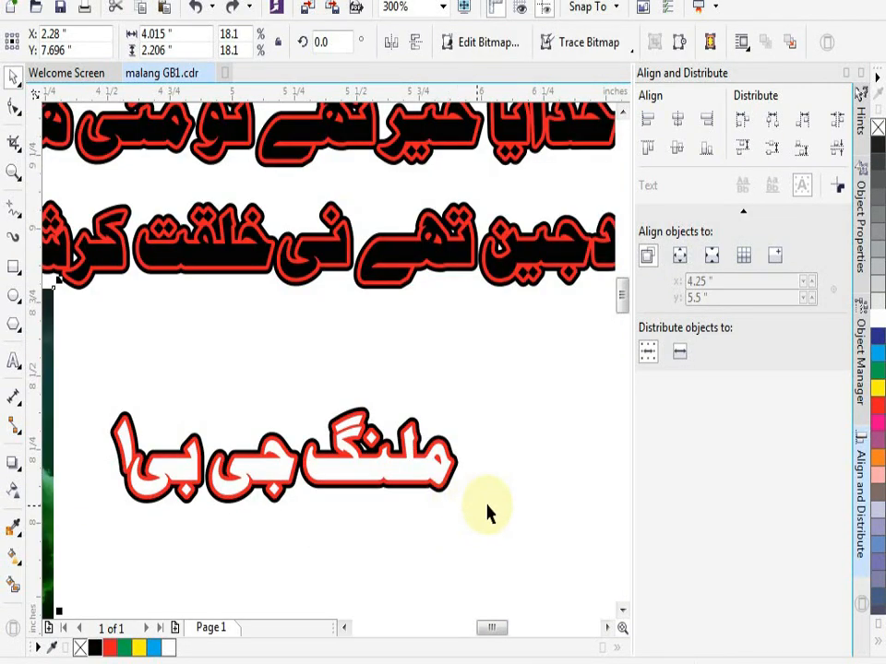
- Select all stacked copies of the short text line and group them
left_click(487, 507)
left_click_drag(513, 362, 88, 540)
left_click_drag(293, 502, 190, 512)
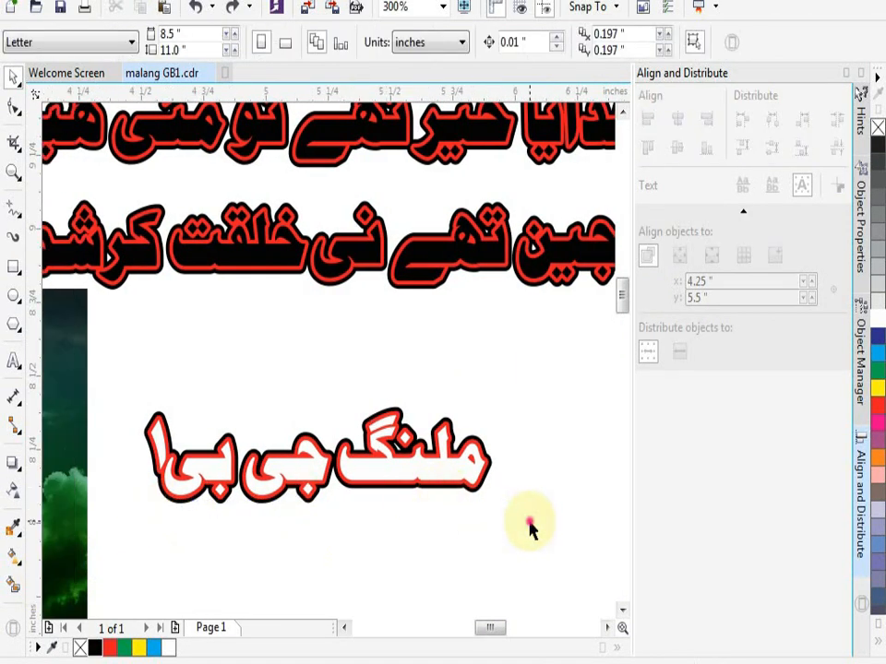
left_click_drag(527, 507, 145, 357)
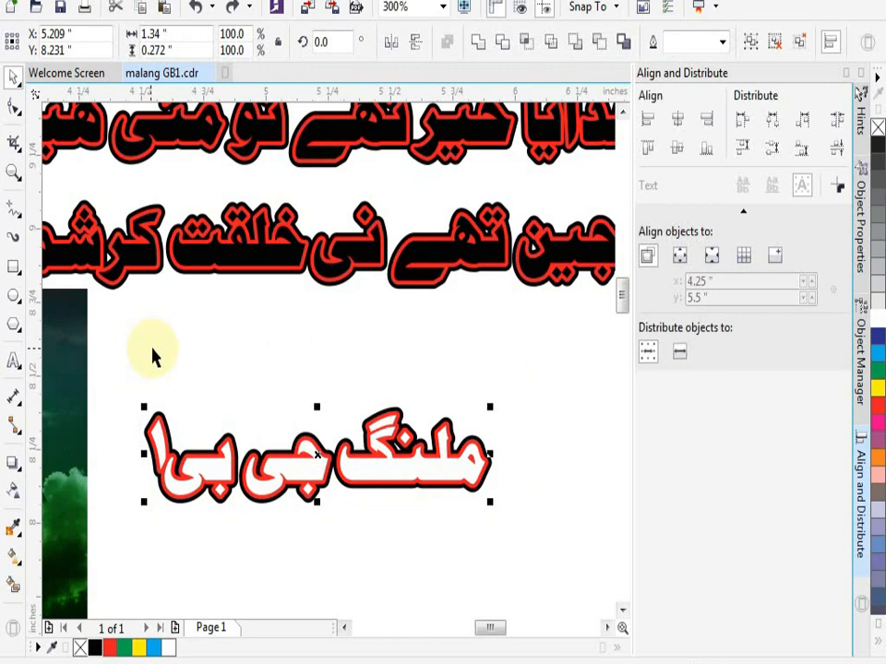
left_click(190, 361)
- PowerClip the city wallpaper inside the grouped short text line
right_click(72, 374)
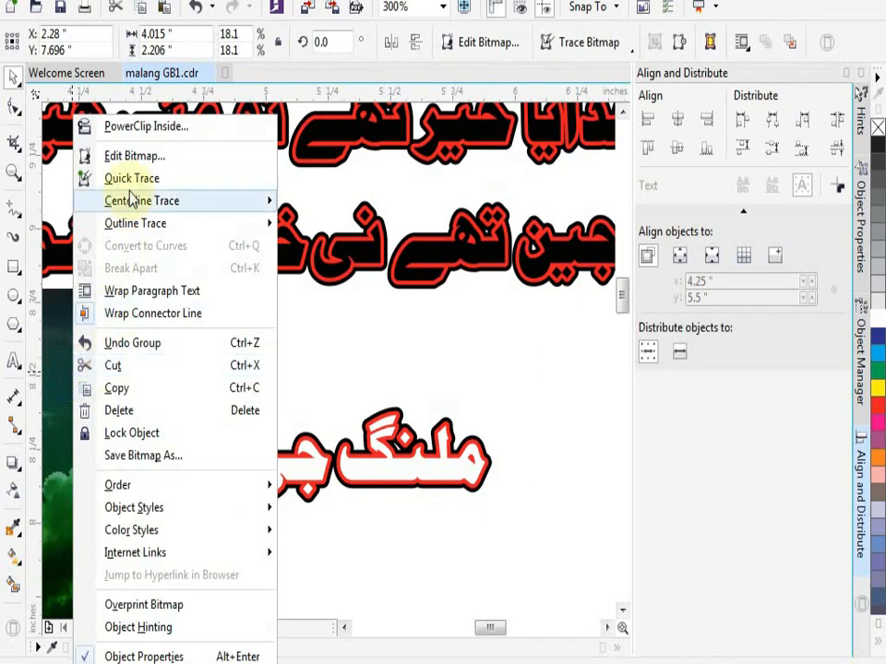
left_click(92, 126)
left_click(292, 459)
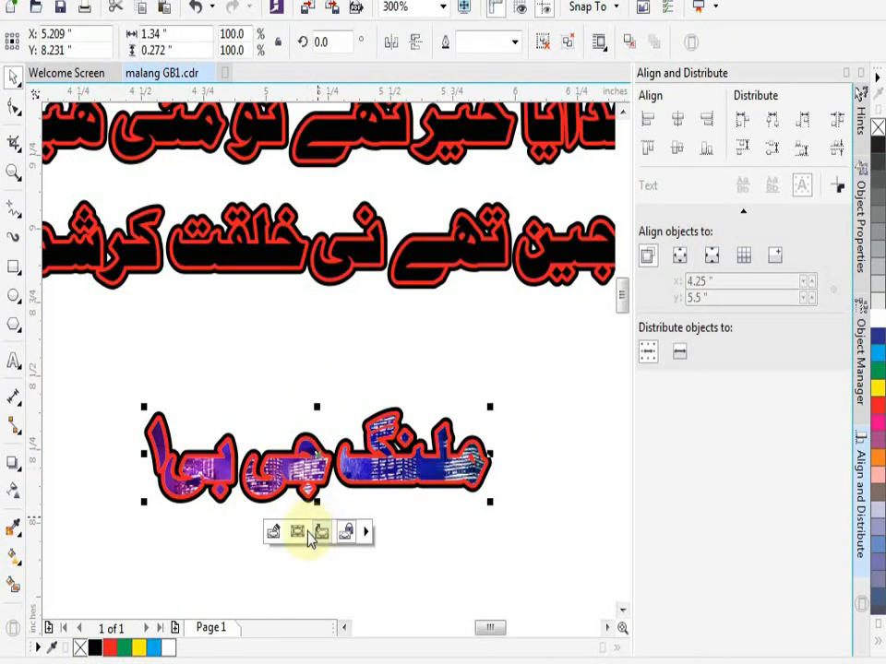
- Edit the short line's PowerClip contents and shift the wallpaper so the lit city skyline fills the letters
left_click(273, 536)
left_click_drag(293, 537, 304, 456)
left_click_drag(294, 509, 316, 460)
left_click_drag(272, 524, 184, 554)
key("super")
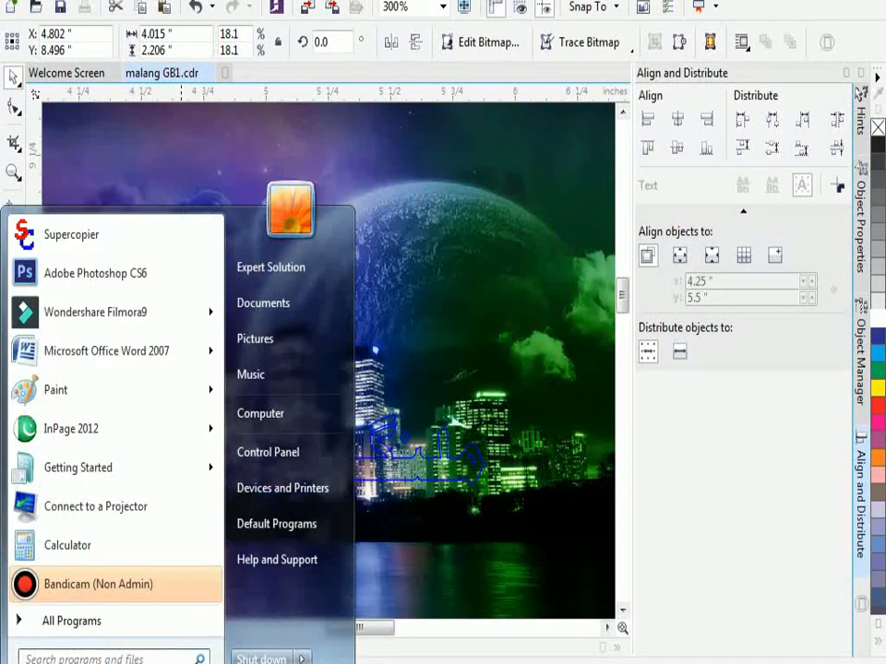
left_click(479, 566)
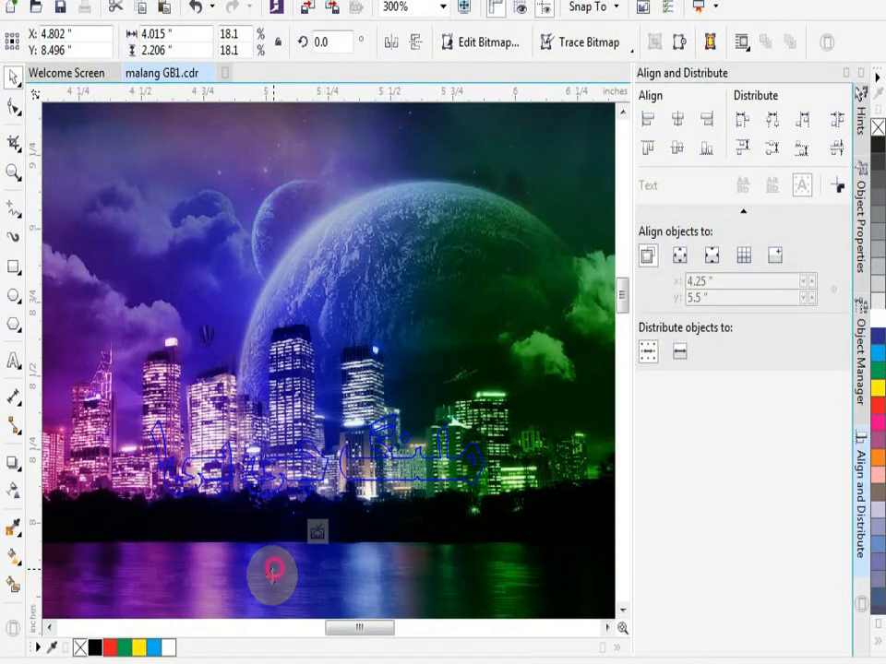
left_click_drag(273, 572, 318, 533)
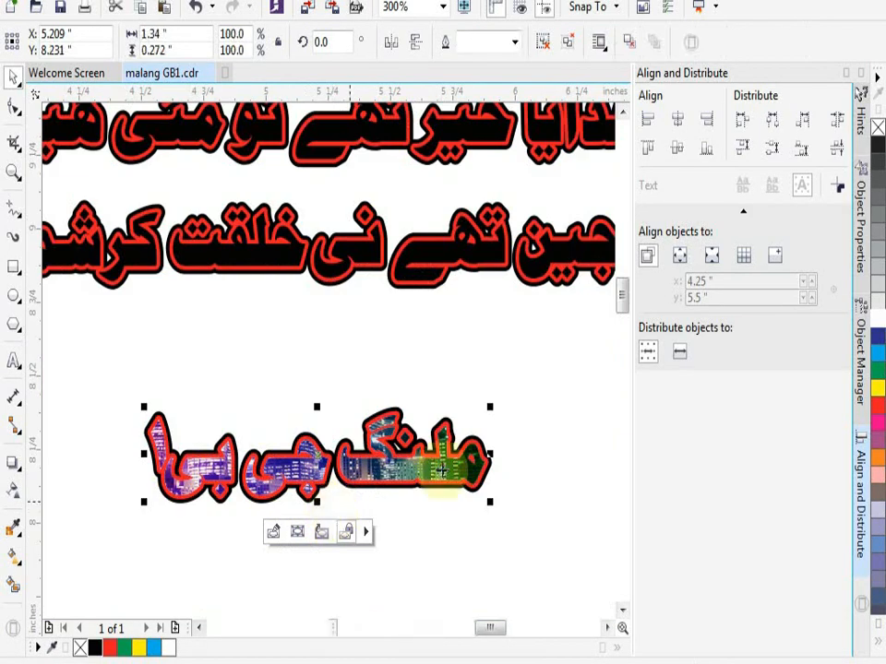
left_click(554, 465)
scroll(379, 430, "down", 2)
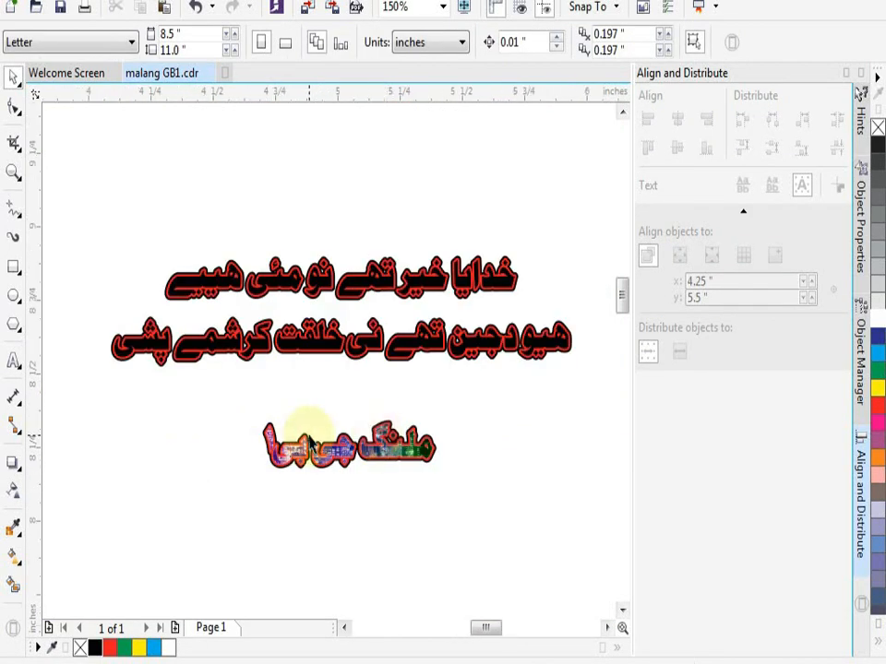
- Re-edit the short line's PowerClip and move the wallpaper to X 6.392, Y 7.454 inches so its cloudy sky fills the letters
scroll(310, 443, "up", 2)
left_click(361, 510)
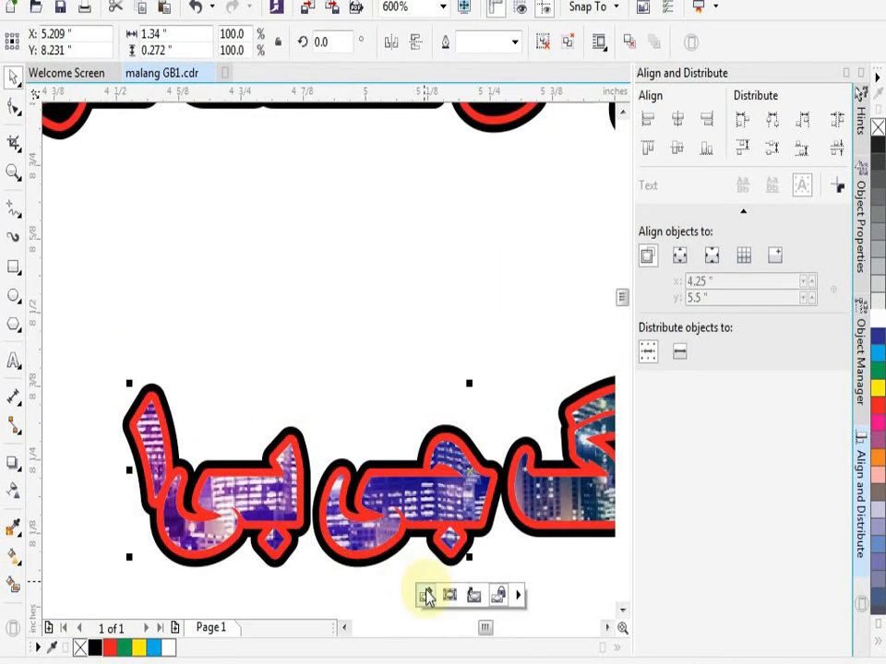
left_click(426, 596)
scroll(412, 317, "down", 2)
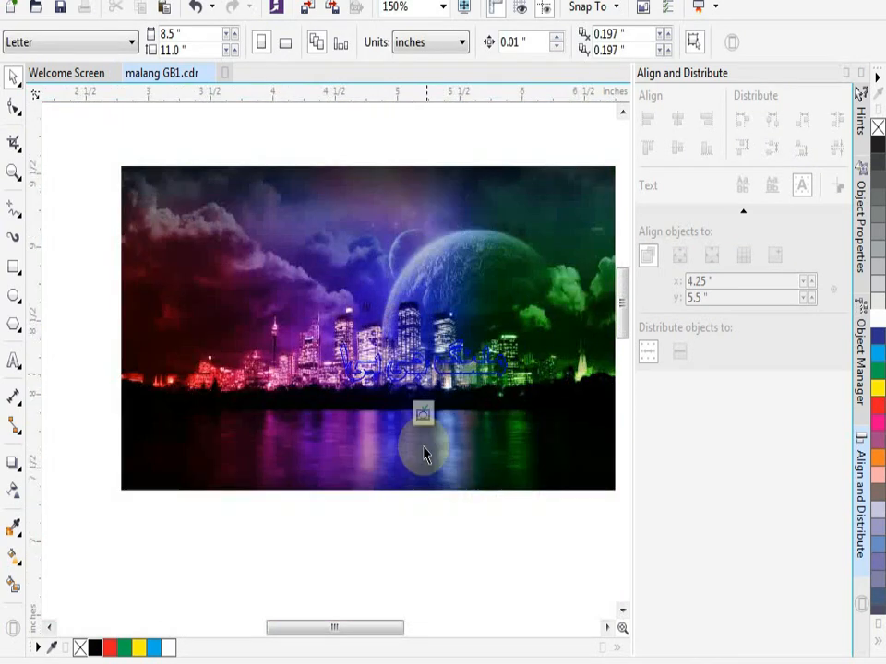
left_click(424, 454)
left_click_drag(460, 429, 570, 489)
scroll(404, 408, "up", 1)
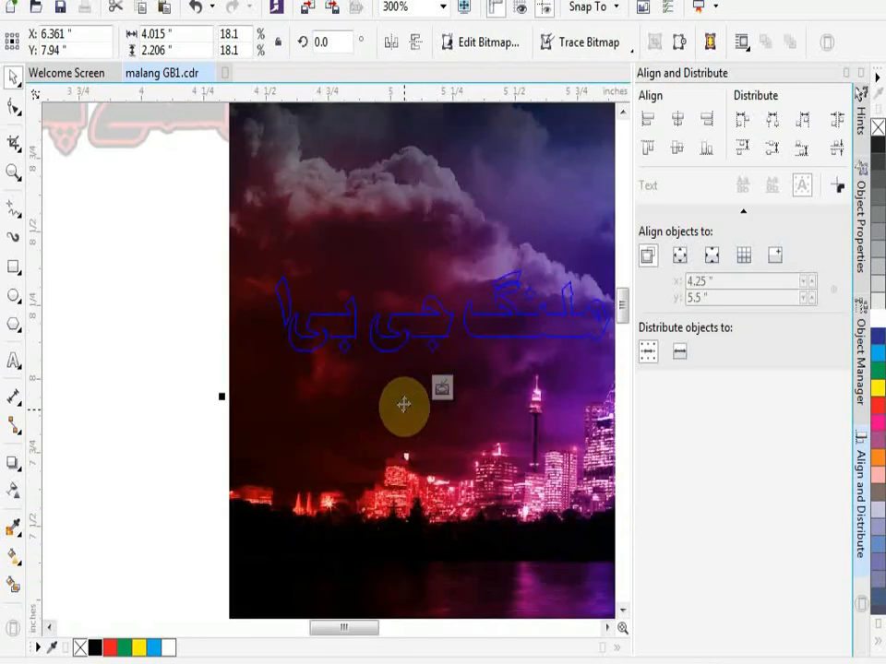
left_click_drag(371, 376, 374, 449)
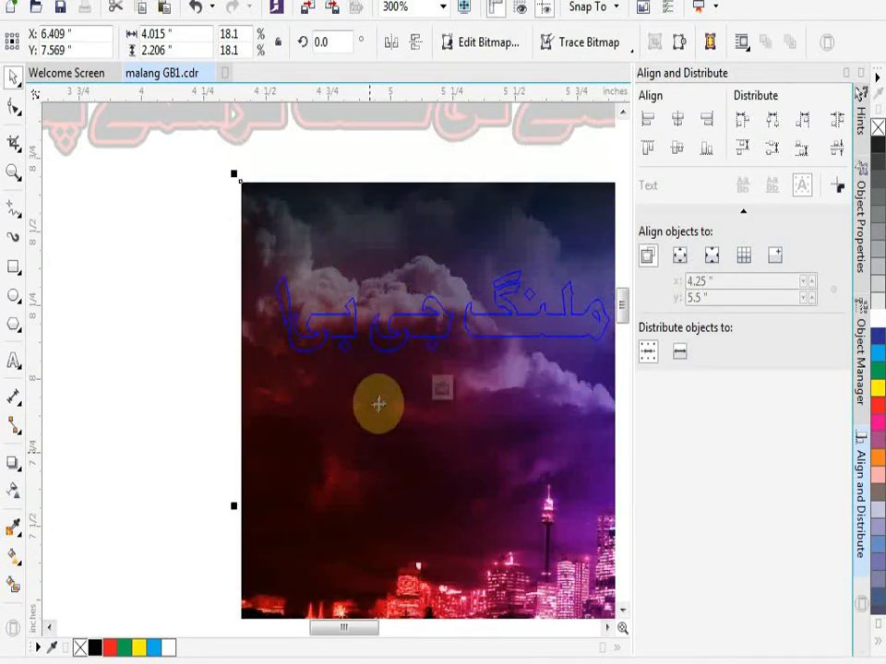
mouse_move(379, 403)
left_mouse_down()
mouse_move(390, 433)
mouse_move(393, 424)
mouse_move(398, 430)
mouse_move(389, 417)
left_mouse_up()
left_click(441, 389)
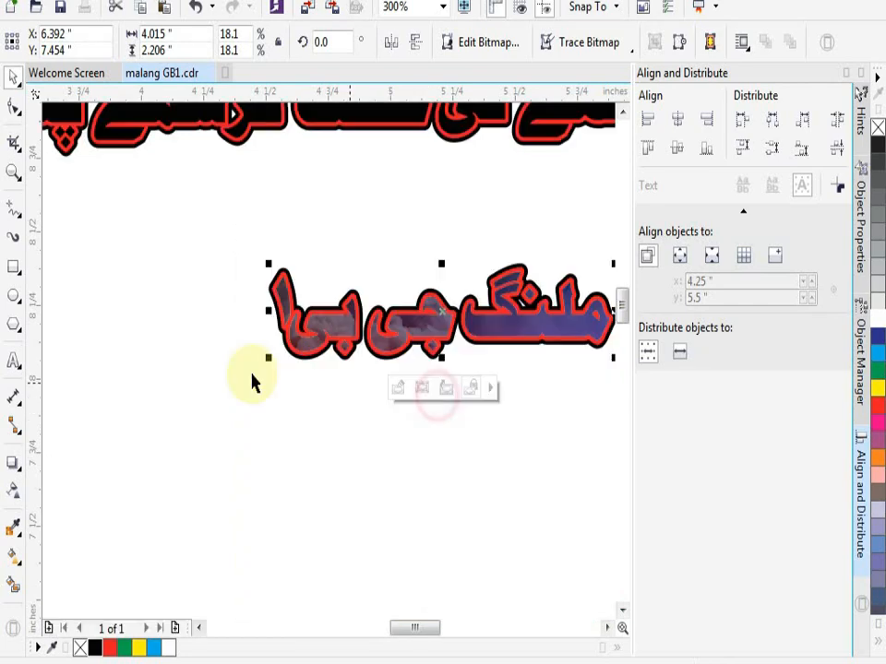
left_click(197, 368)
scroll(384, 379, "down", 1)
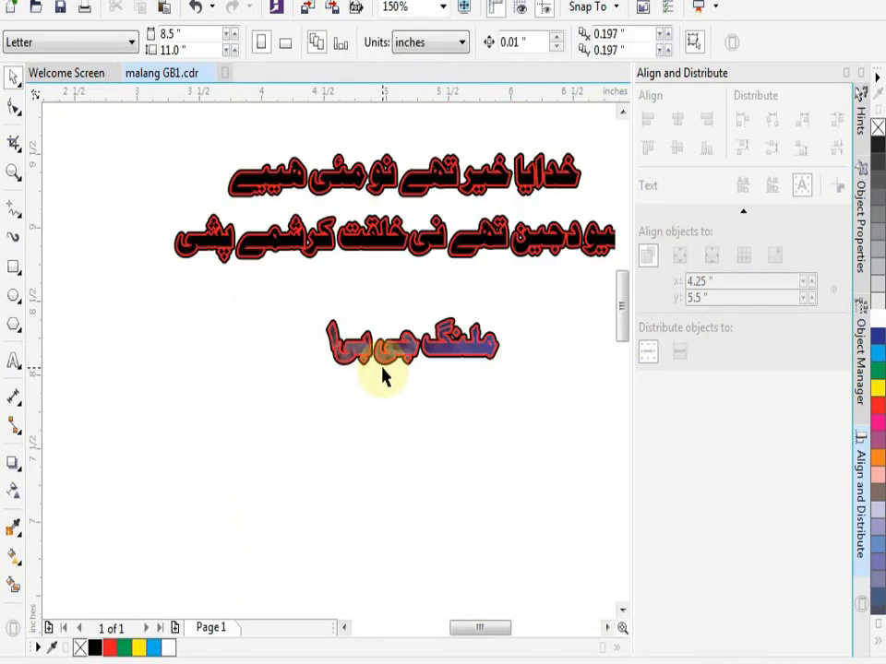
left_click(409, 251)
left_click(528, 417)
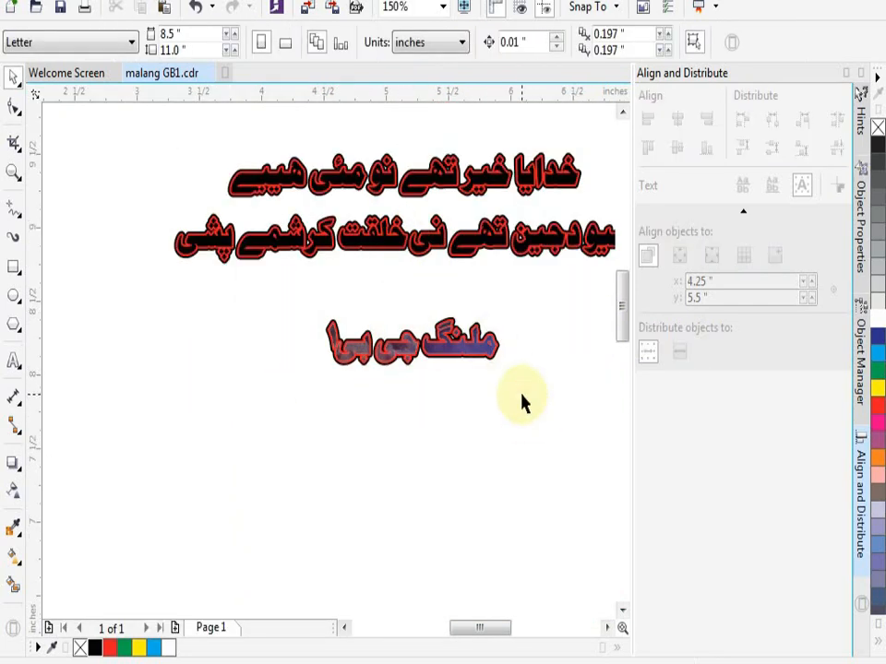
scroll(489, 366, "down", 1)
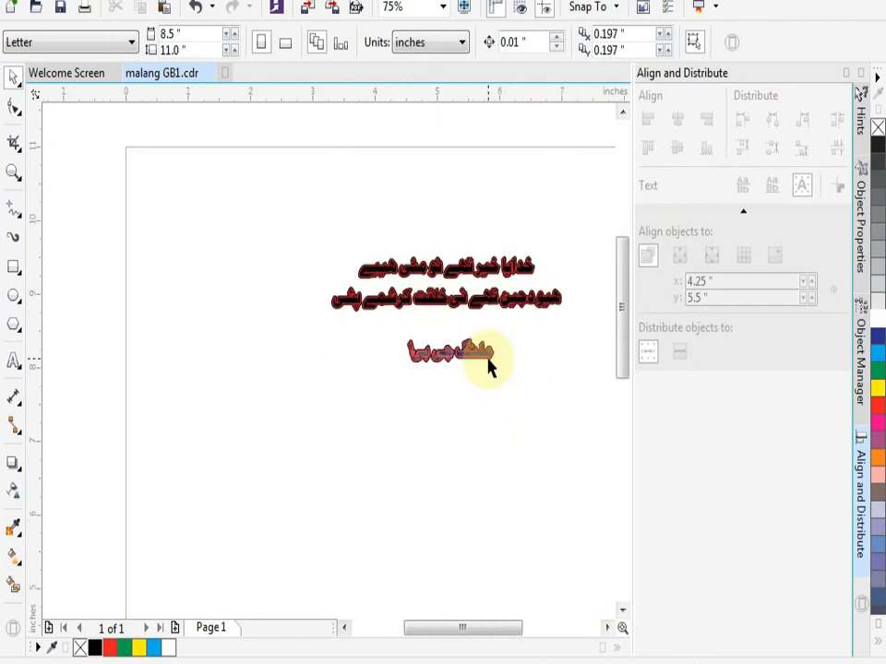
scroll(520, 360, "up", 1)
scroll(513, 295, "down", 1)
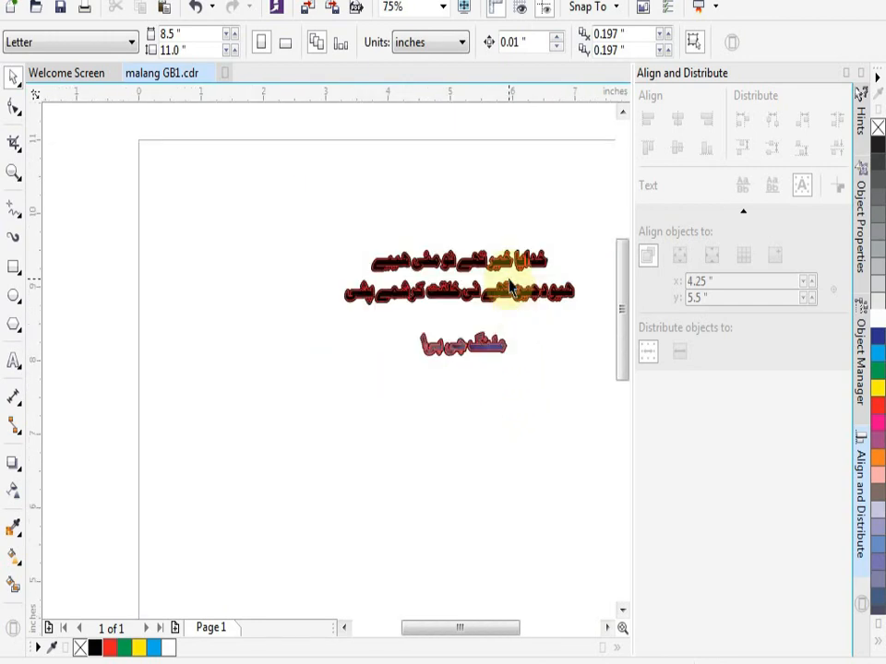
- Try a 1.0 pt white outline on the grouped two long text lines, and undo it
scroll(509, 286, "up", 2)
scroll(510, 288, "up", 1)
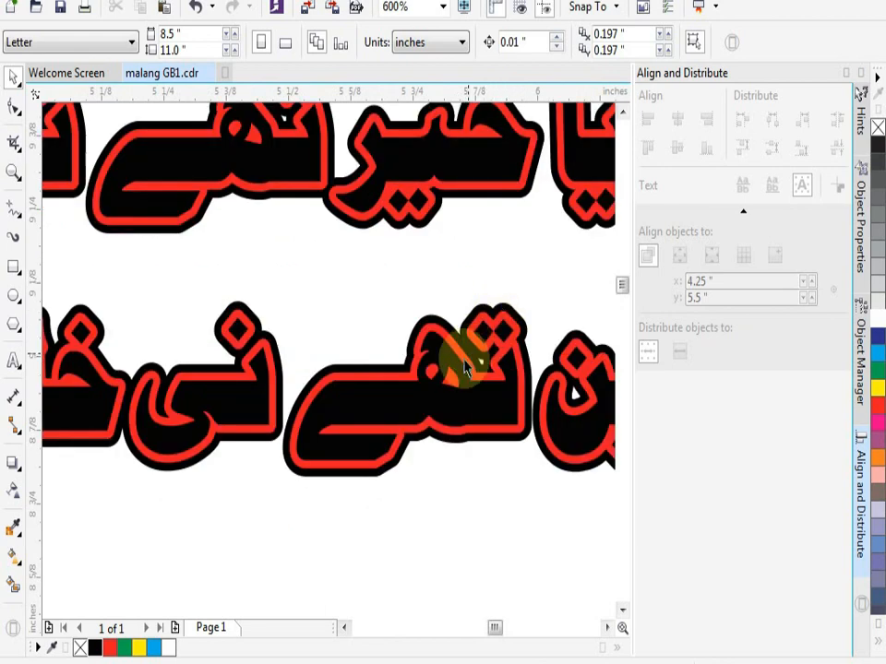
left_click(467, 358)
scroll(480, 415, "down", 2)
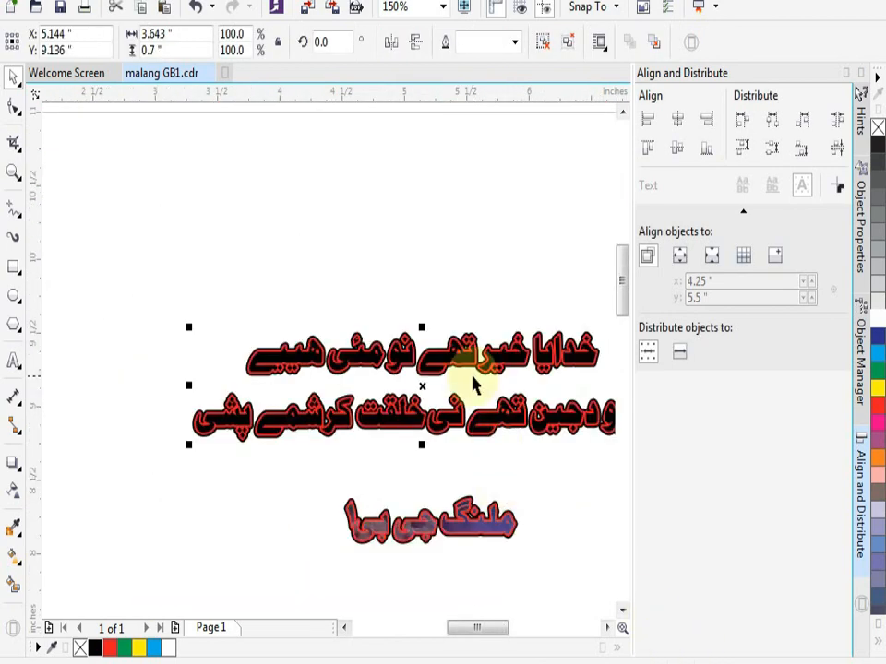
scroll(510, 369, "up", 1)
double_click(704, 659)
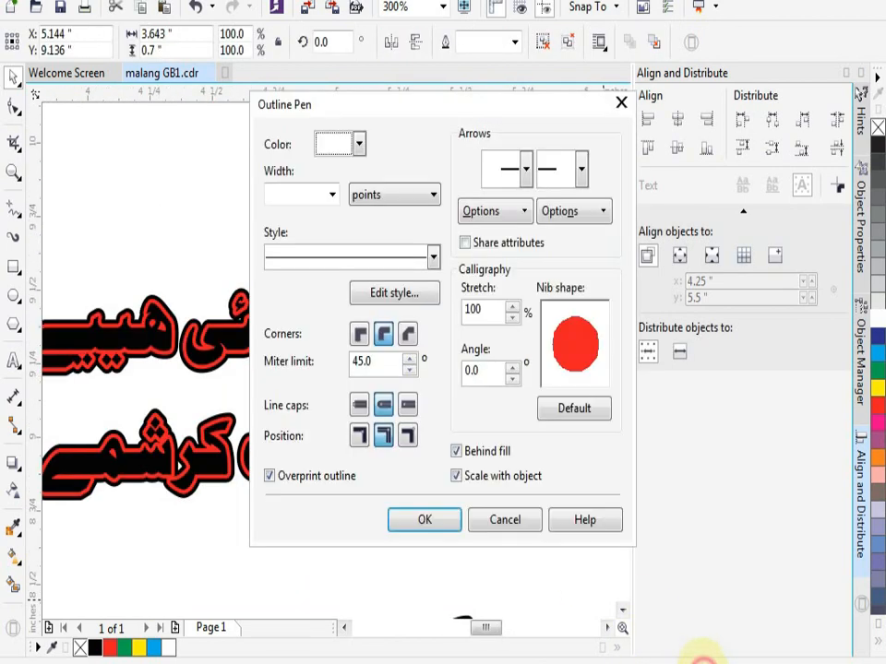
left_click(331, 194)
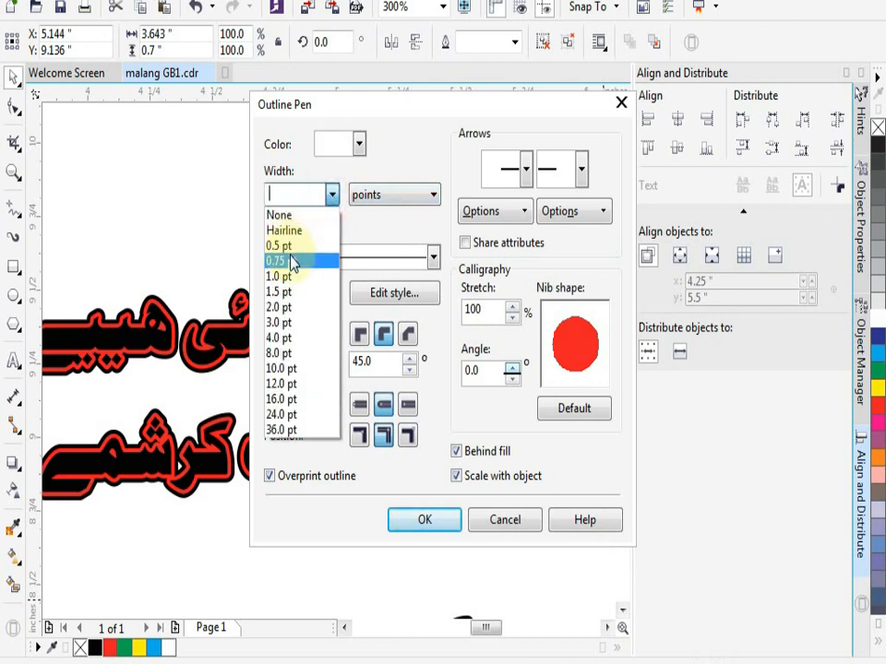
left_click(288, 275)
left_click(359, 144)
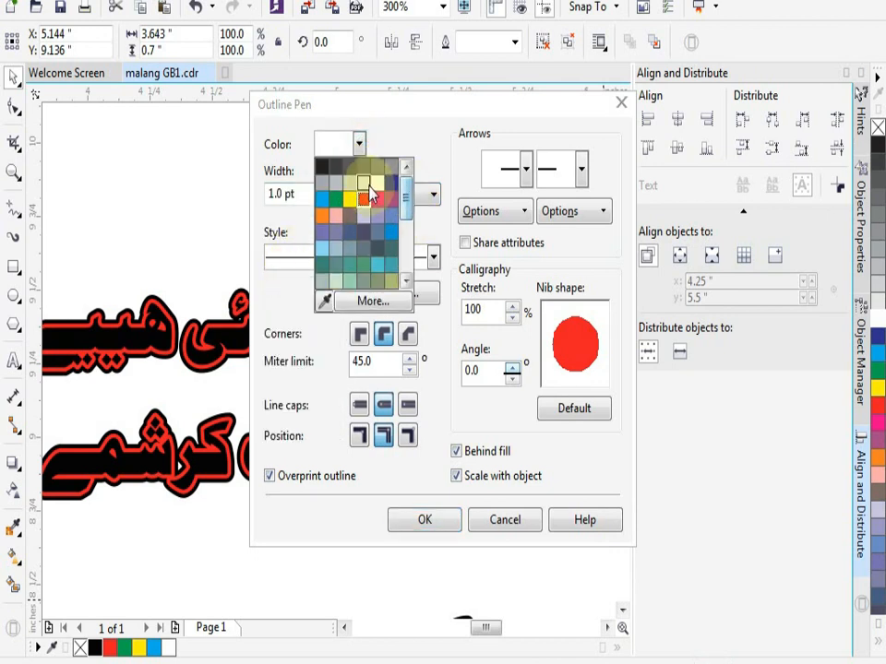
left_click(380, 188)
left_click(441, 520)
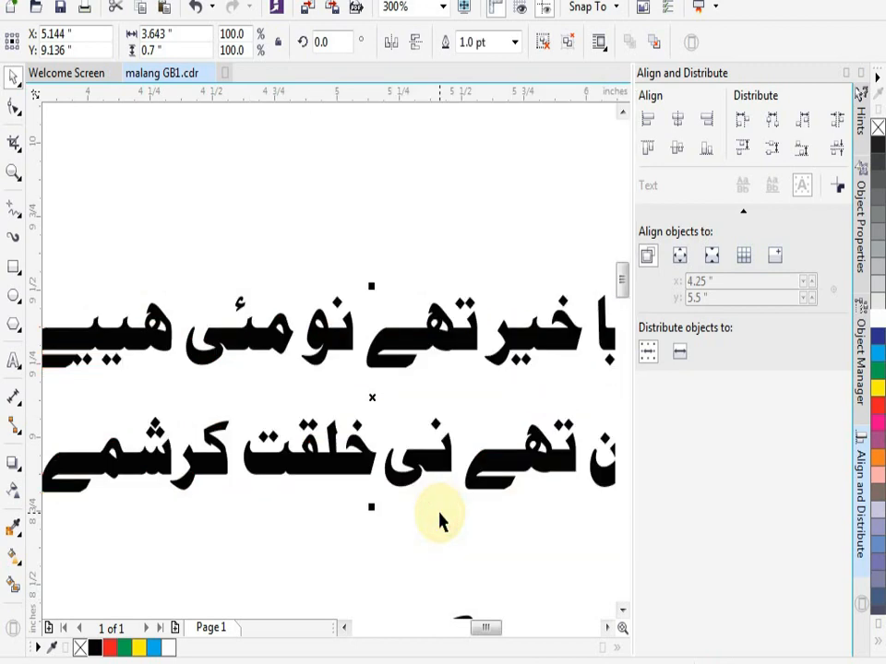
key("ctrl+z")
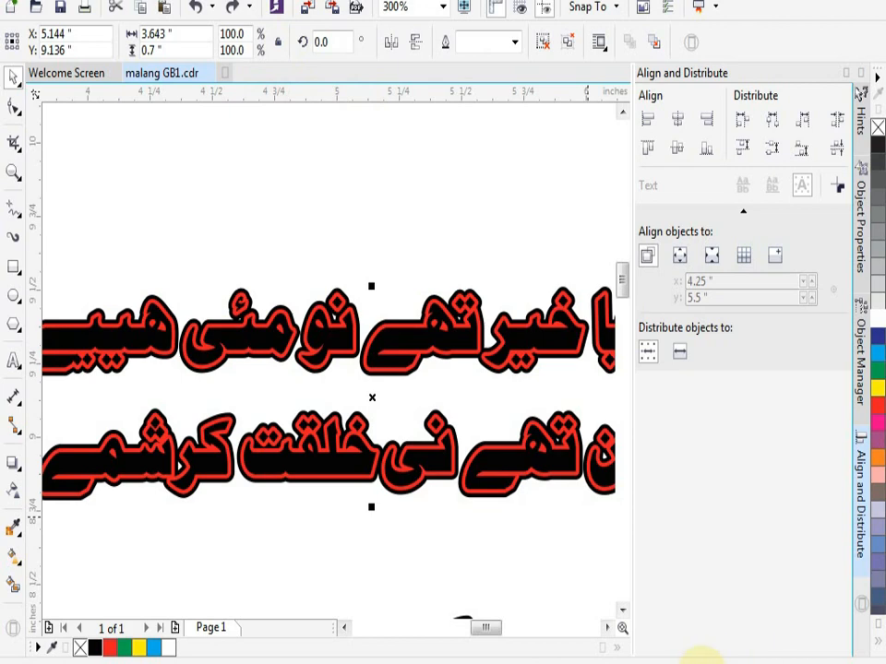
- Apply a 4.0 pt yellow outline to the grouped two long text lines
double_click(701, 657)
left_click(333, 194)
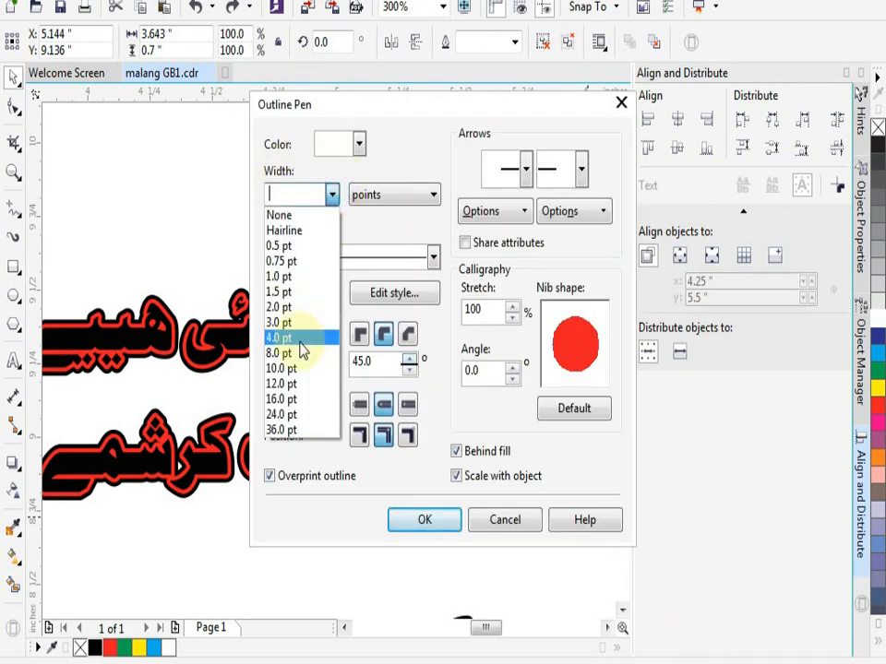
left_click(303, 339)
left_click(359, 144)
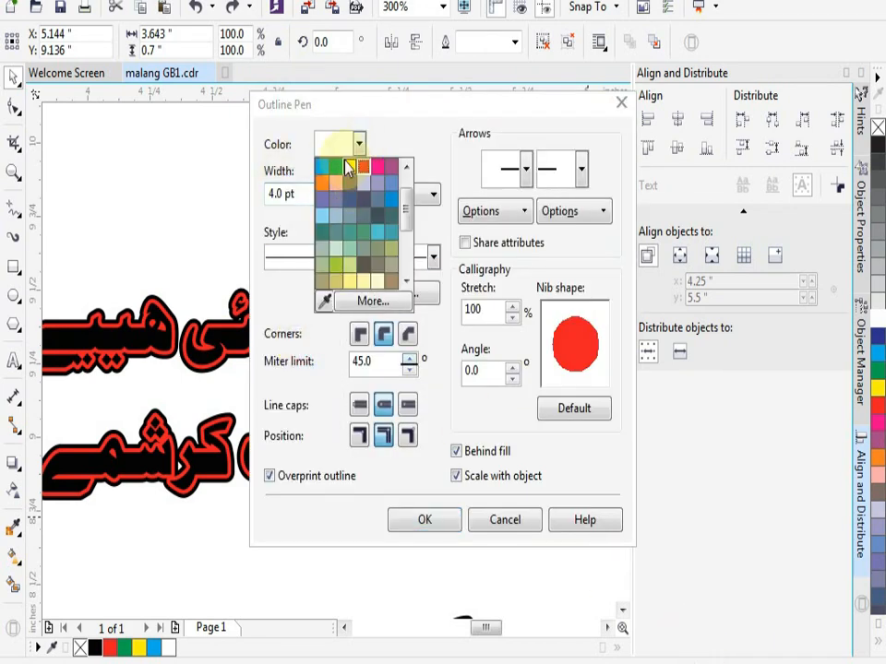
left_click(349, 167)
left_click(419, 522)
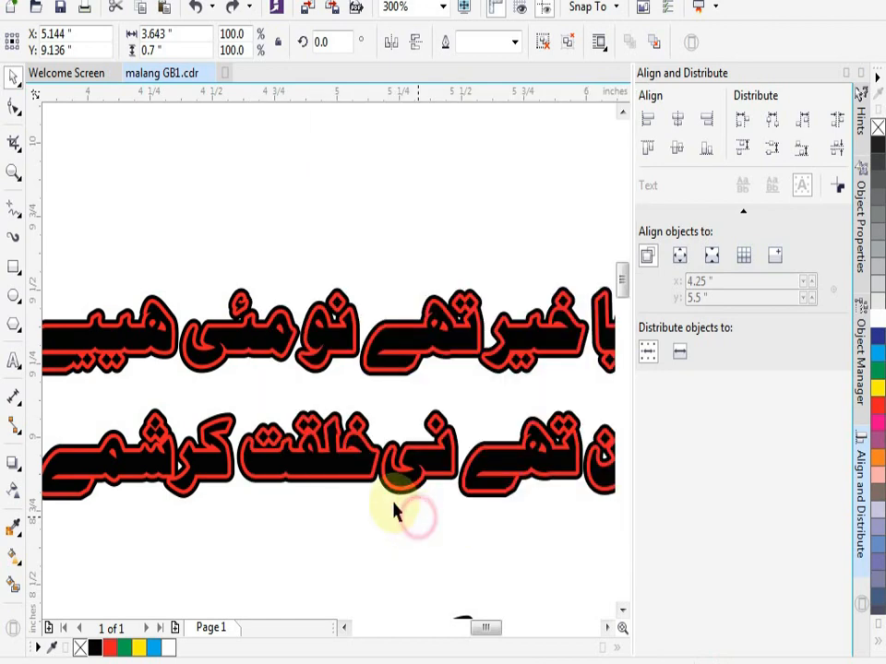
scroll(306, 318, "up", 2)
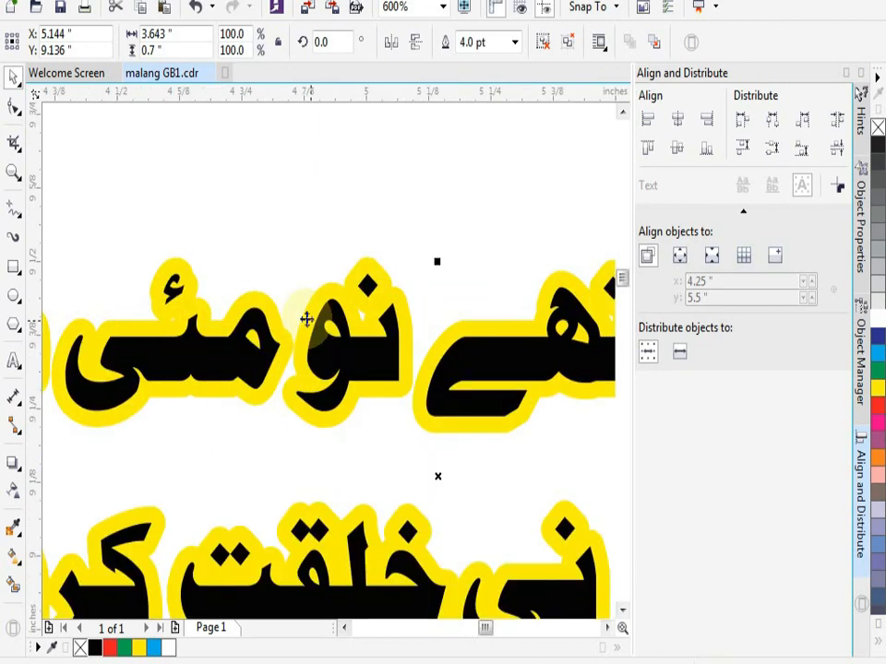
scroll(305, 319, "down", 2)
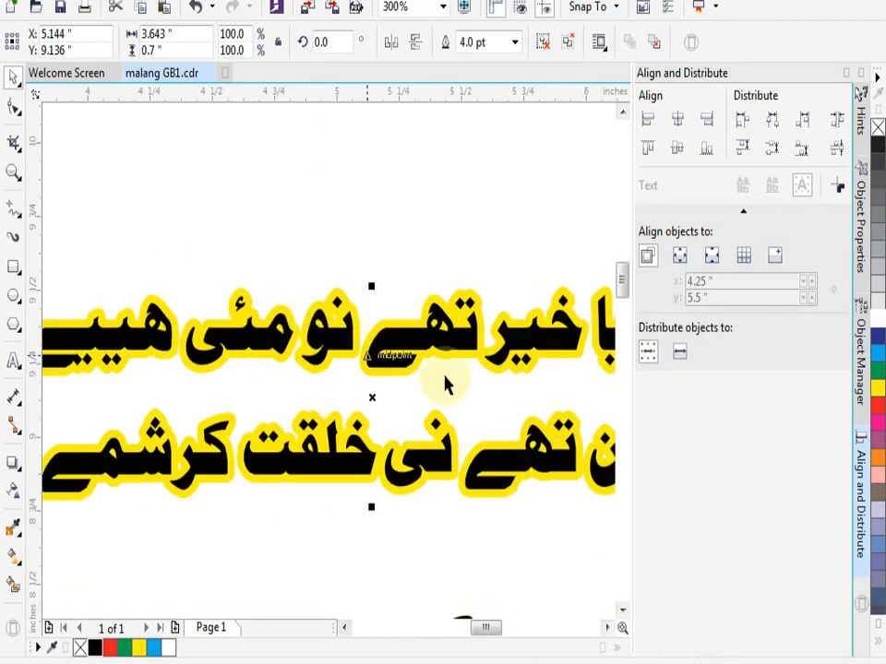
- Fill the grouped two long text lines with green and deselect them
left_click(877, 327)
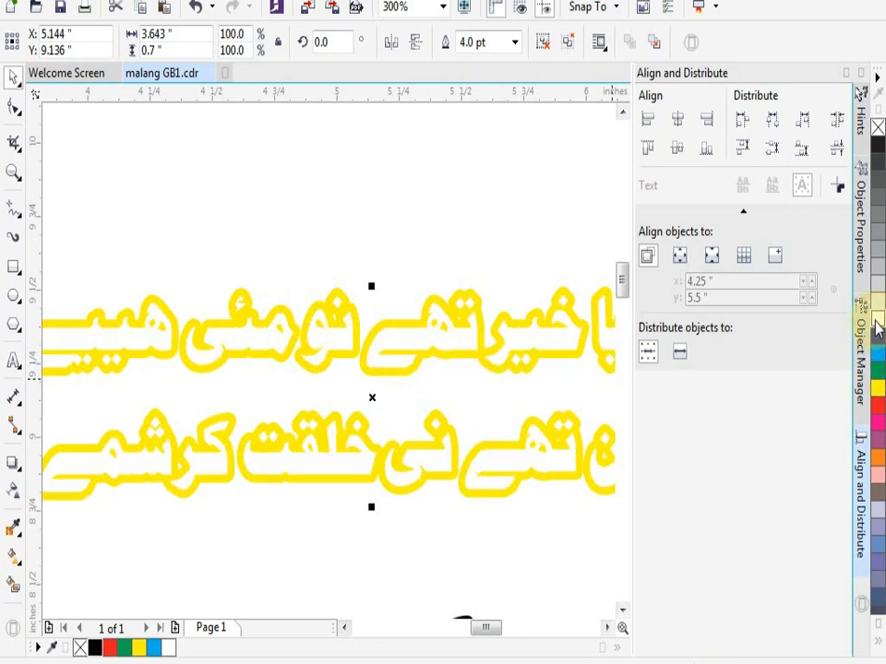
left_click(879, 369)
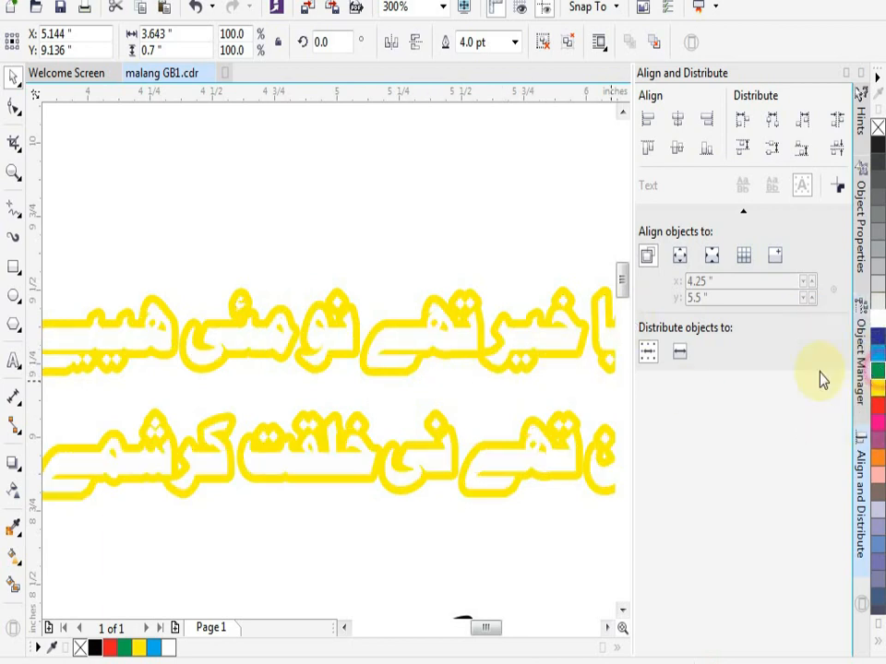
left_click(480, 523)
scroll(428, 524, "down", 4)
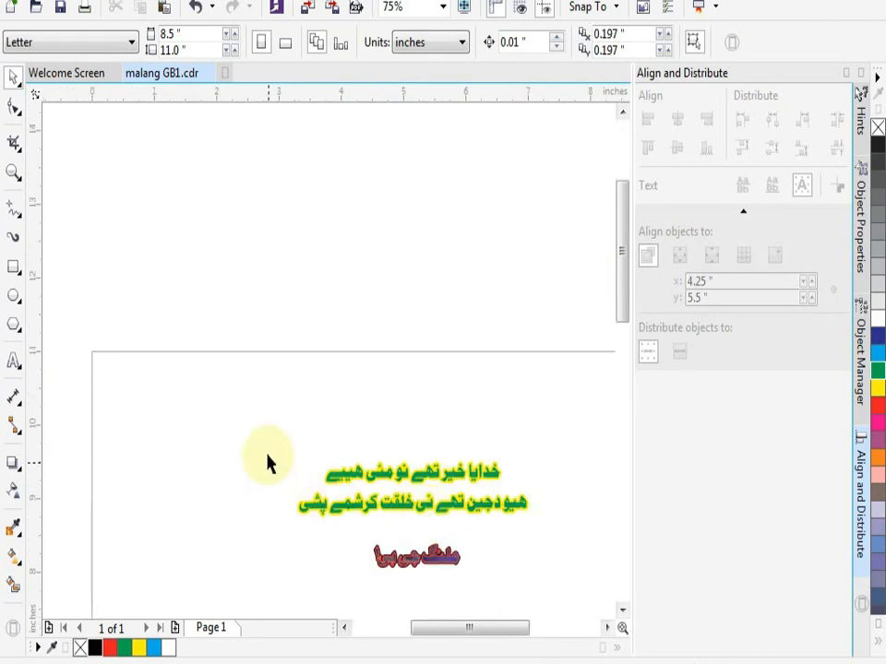
- Start exporting the artwork to the Desktop as a JPG bitmap named malang GB1
left_click_drag(257, 435, 587, 544)
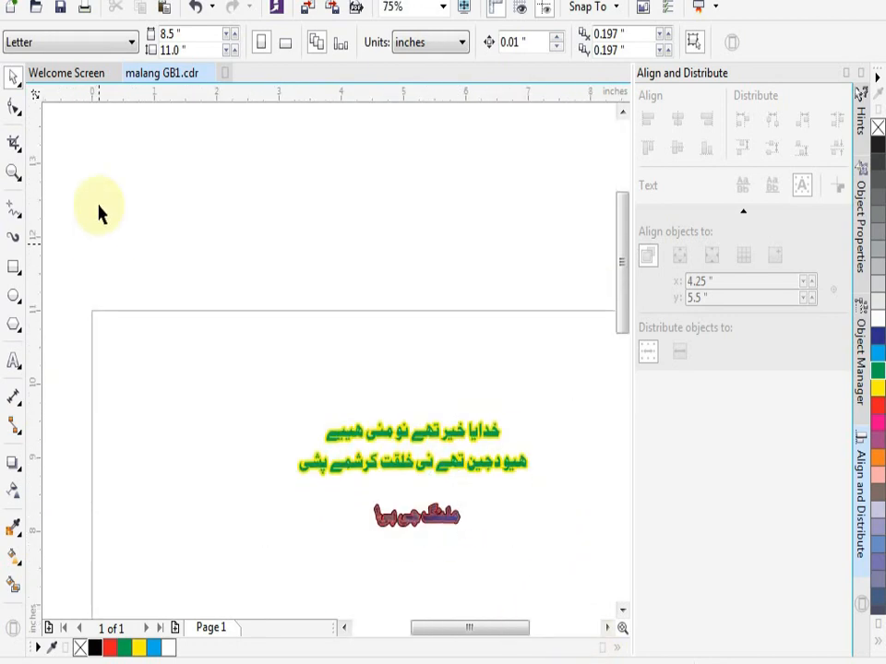
key("alt+f")
left_click(74, 315)
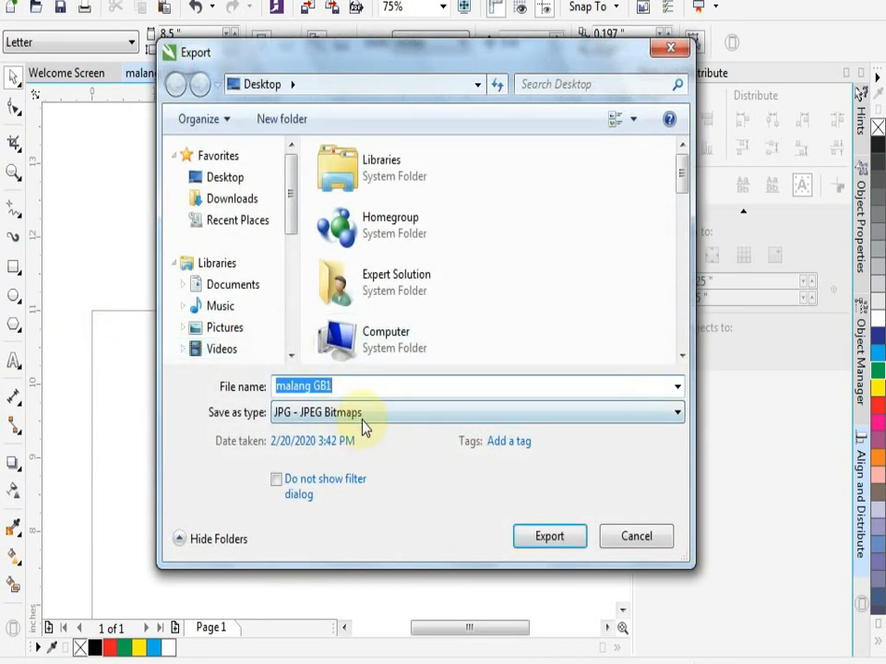
left_click(533, 538)
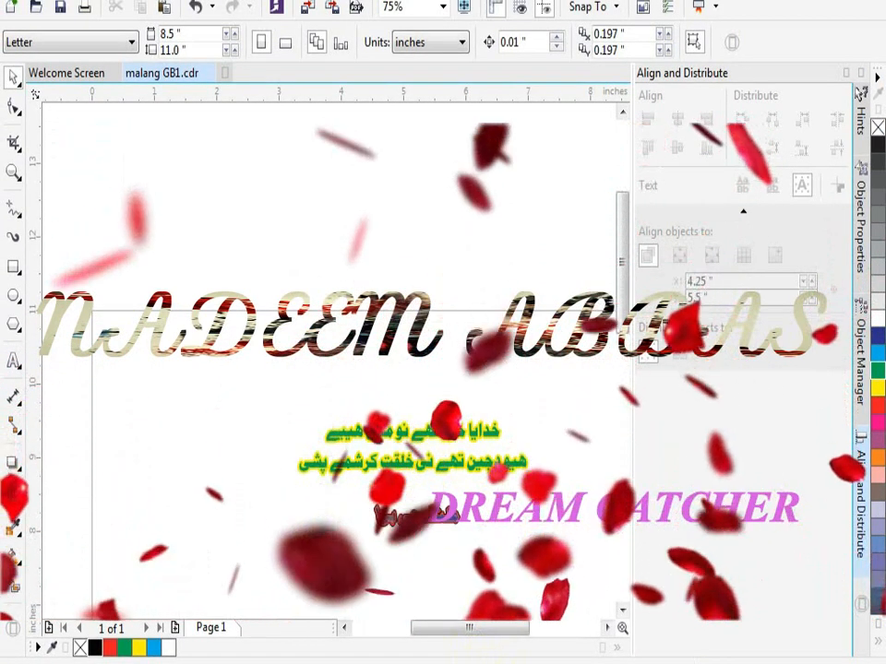
mouse_move(502, 663)
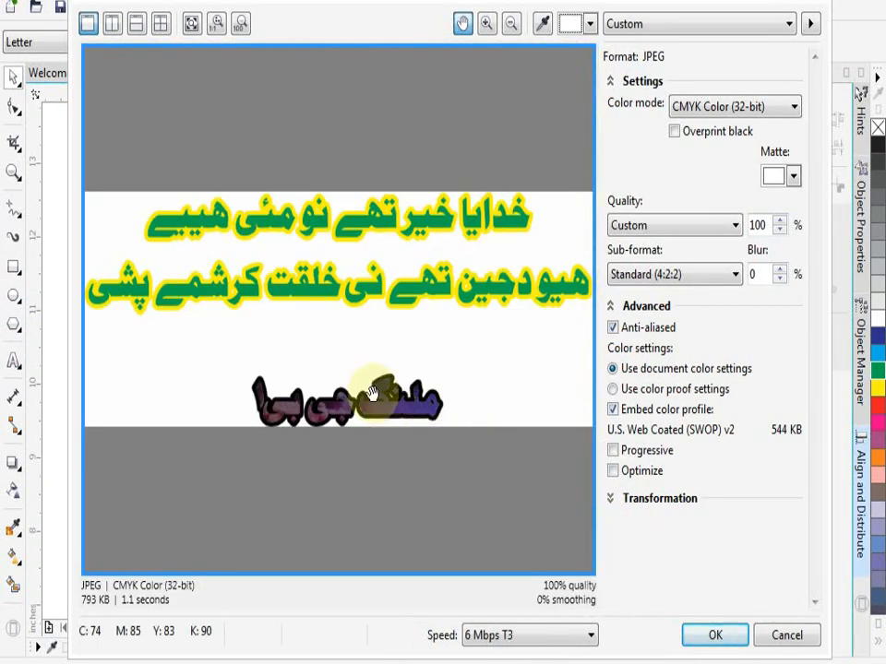
- Set the JPEG colour mode to RGB Color (24-bit), check the artwork in the preview, and complete the export
left_click(687, 104)
left_click(687, 141)
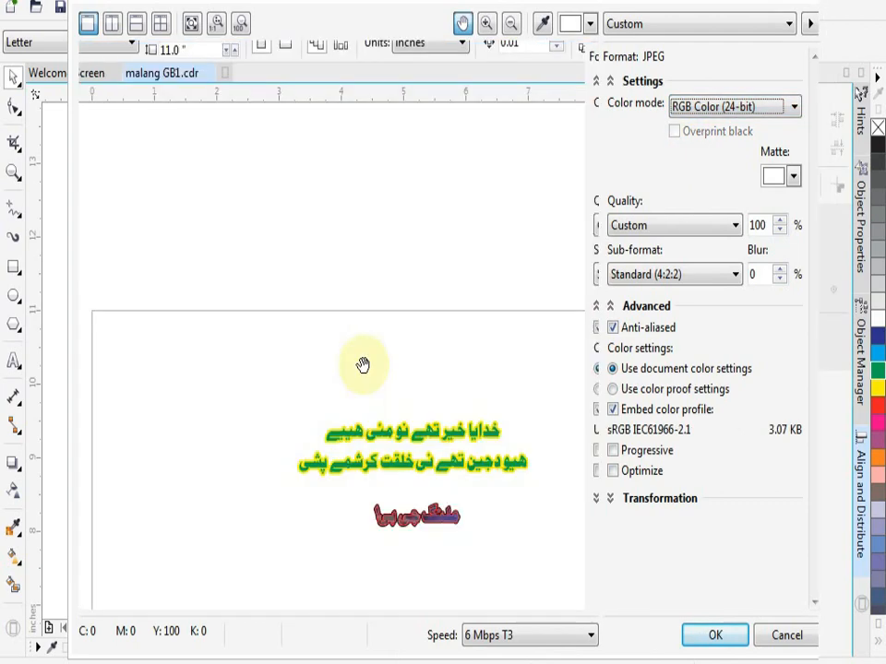
scroll(368, 337, "up", 5)
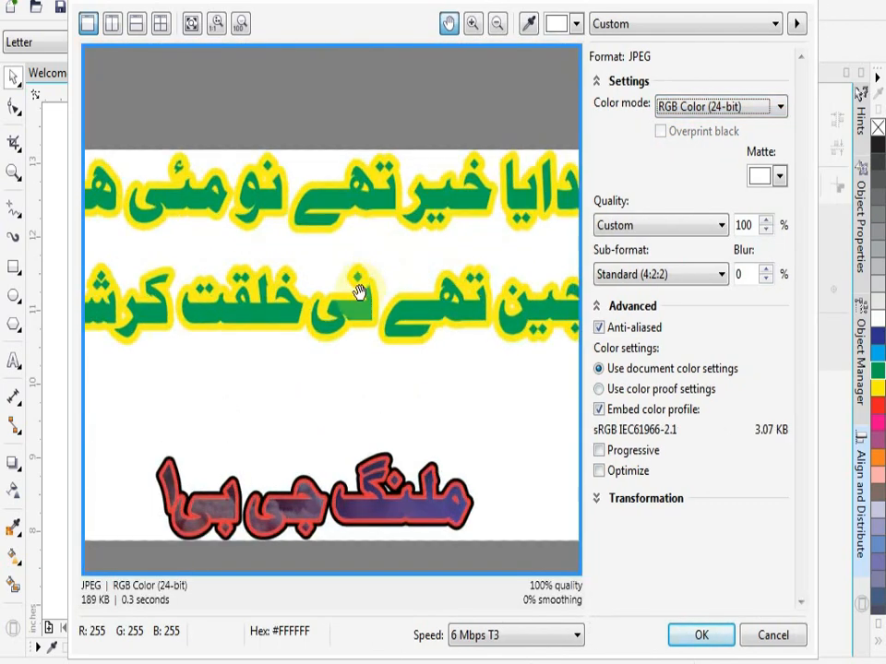
left_click_drag(436, 319, 441, 311)
left_click_drag(351, 358, 428, 409)
scroll(419, 394, "down", 1)
scroll(419, 394, "down", 4)
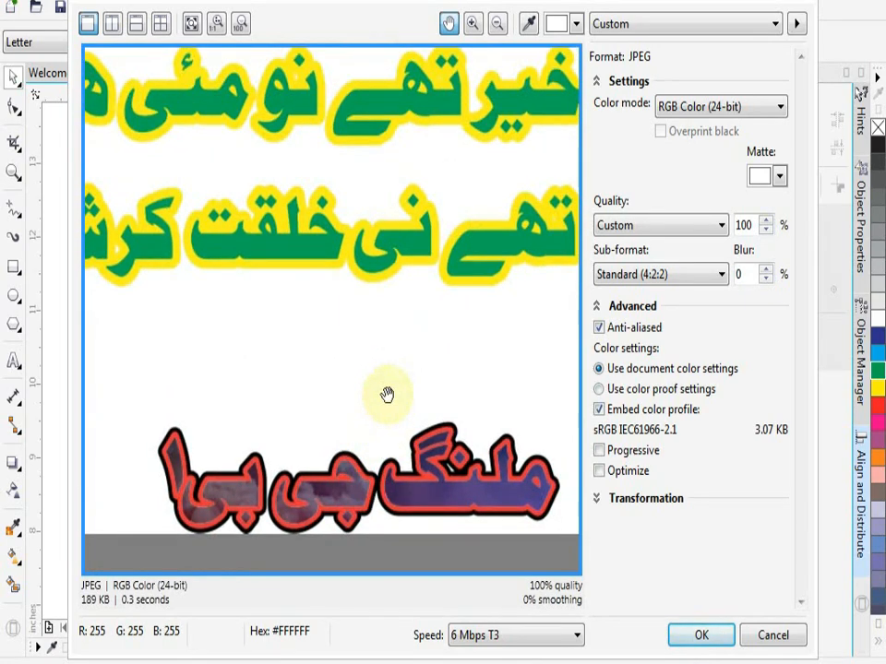
scroll(480, 406, "down", 1)
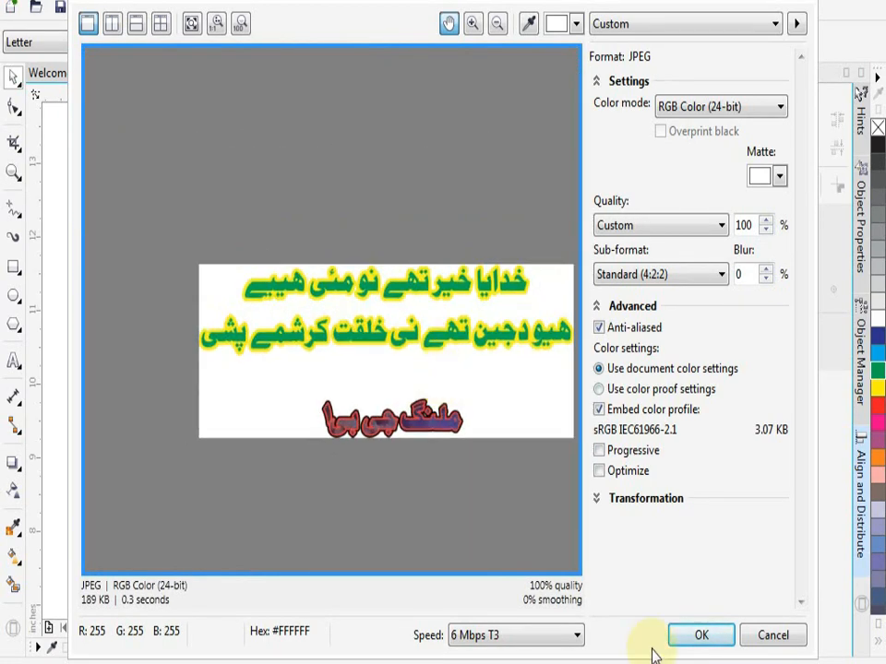
left_click(699, 636)
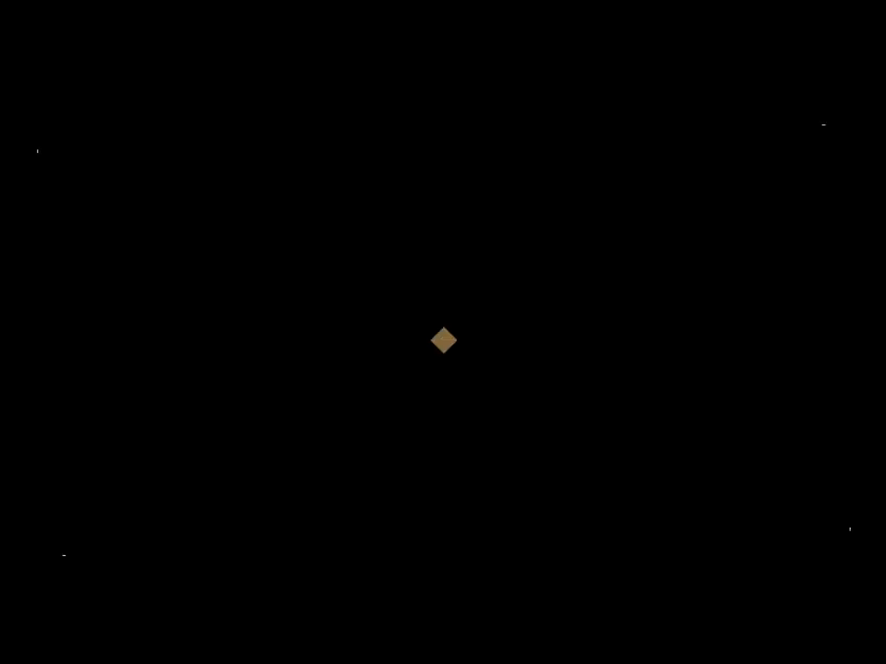